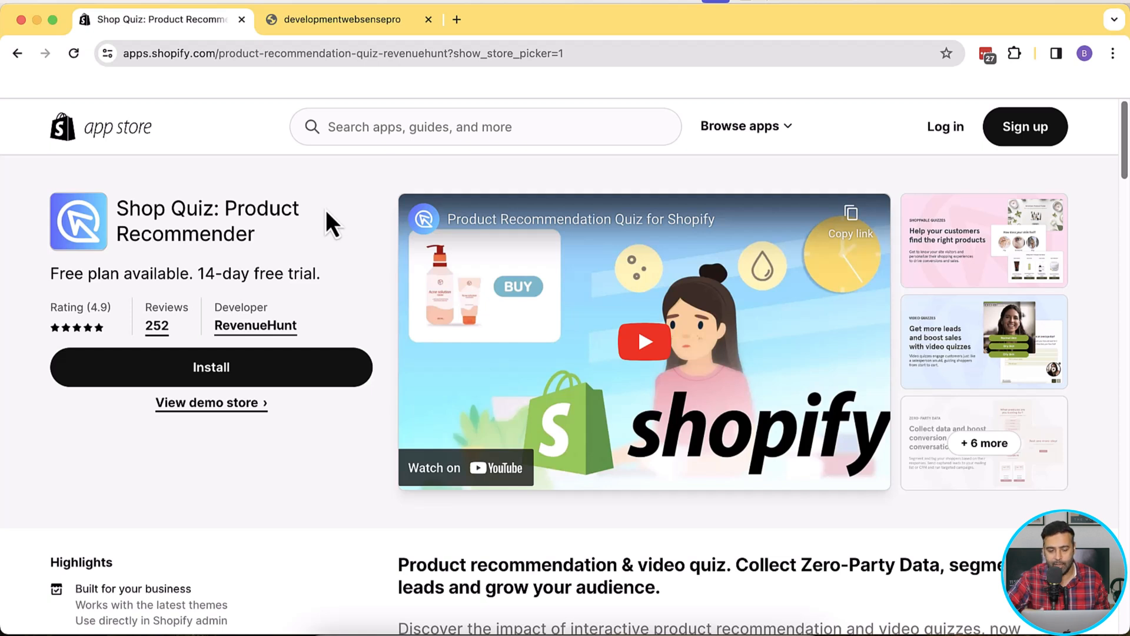
# Switch to the developmentwebsensepro storefront and look over its home page and featured T-shirts.
pyautogui.click(366, 24)
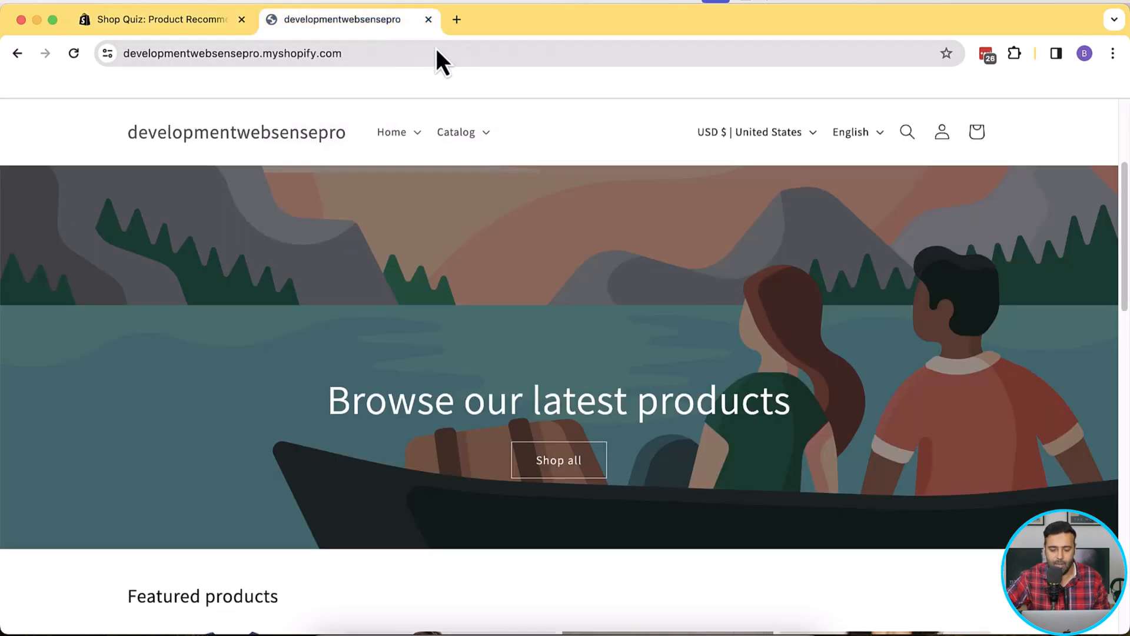
pyautogui.moveTo(1123, 227); pyautogui.dragTo(1124, 388)
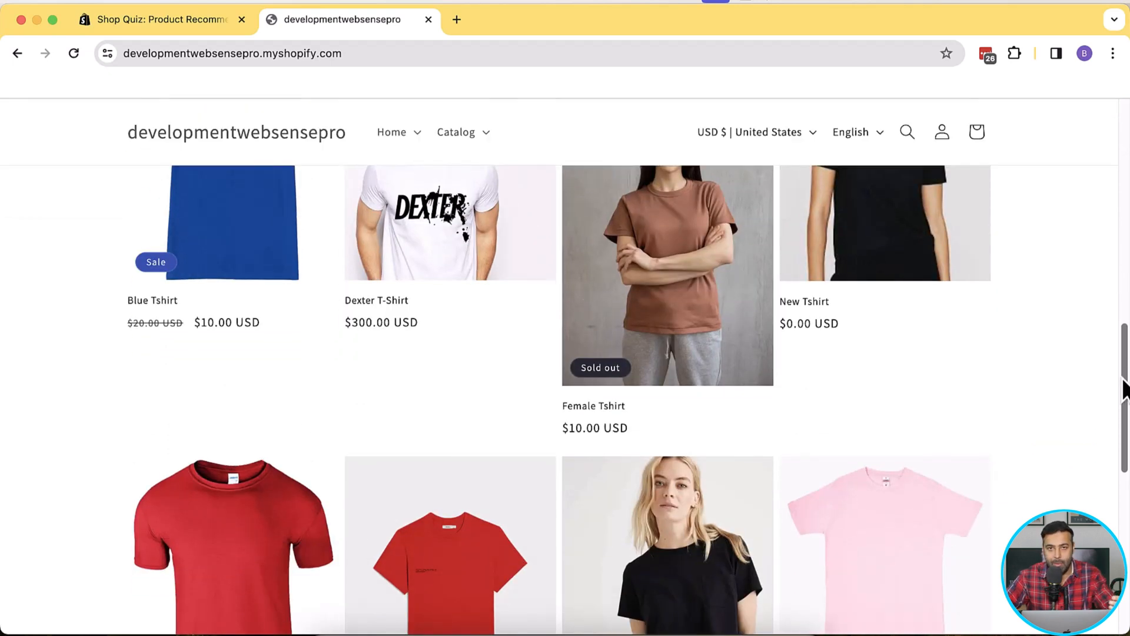
pyautogui.scroll(10, 1125, 389)
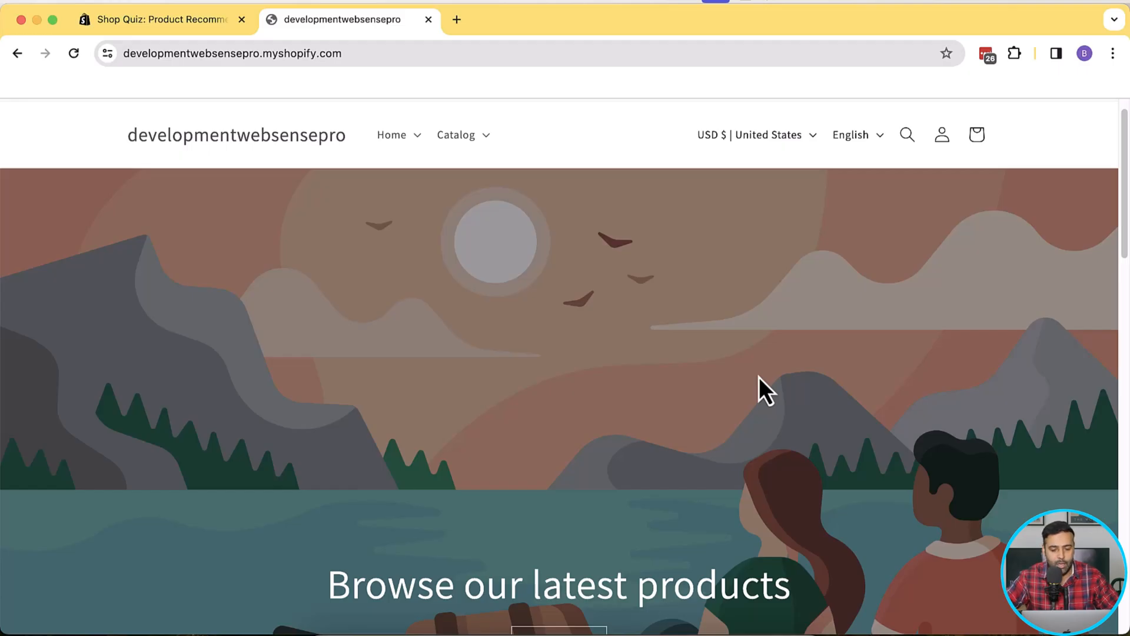
# Switch to the incognito storefront window and try its T-shirt quiz, answering Trendy for style, Blue for color, and choosing an occasion.
pyautogui.hotkey('ctrl', 'Up')
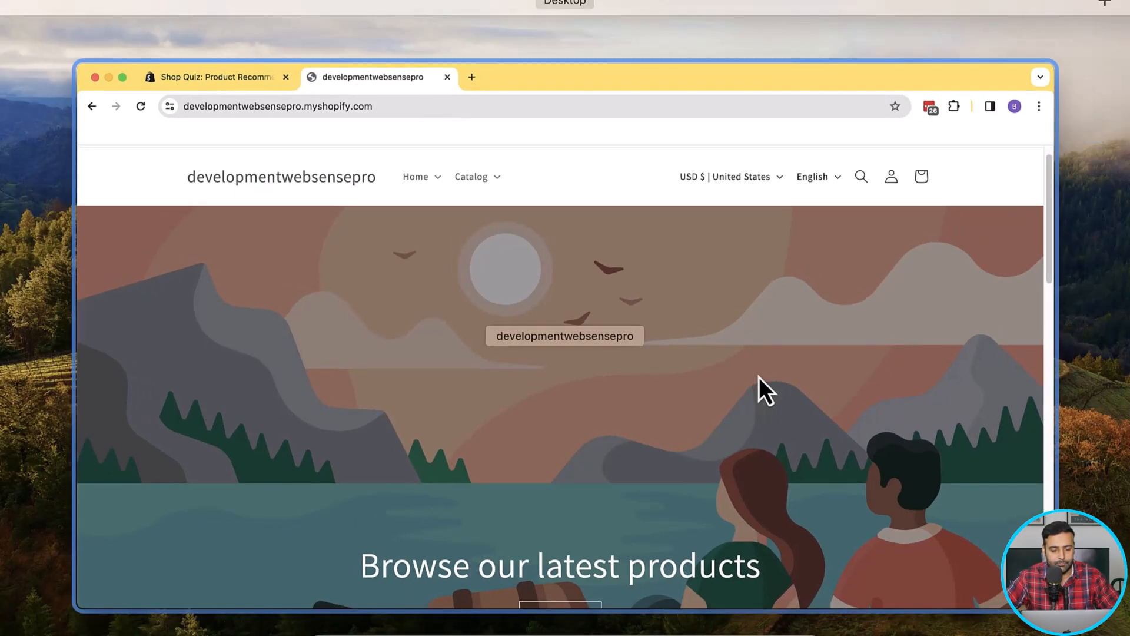
pyautogui.click(732, 539)
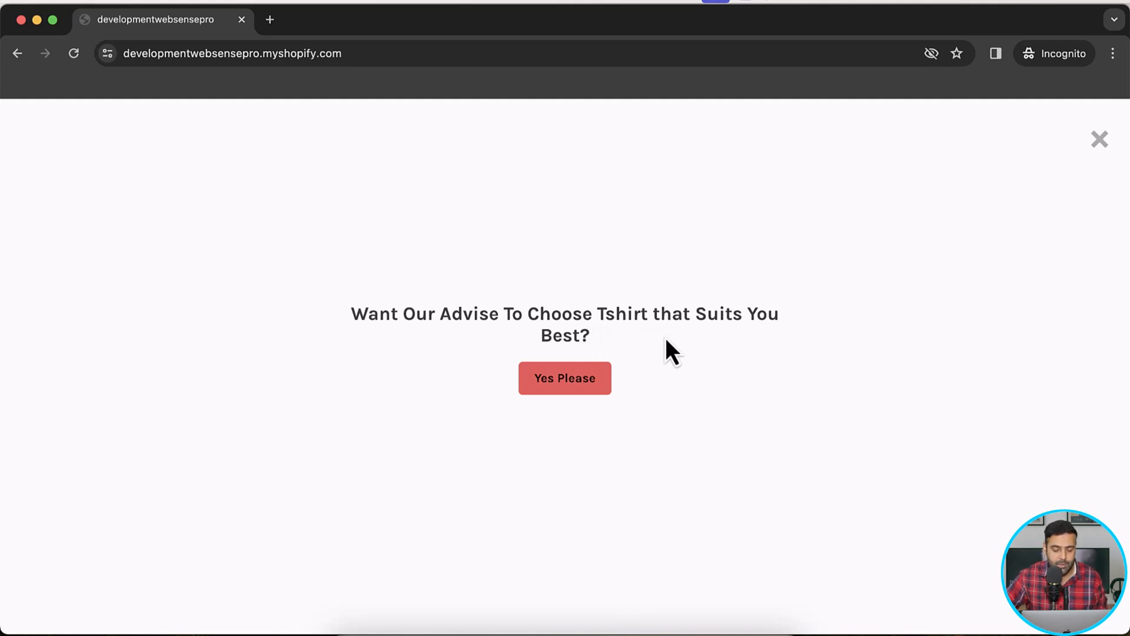
pyautogui.click(571, 381)
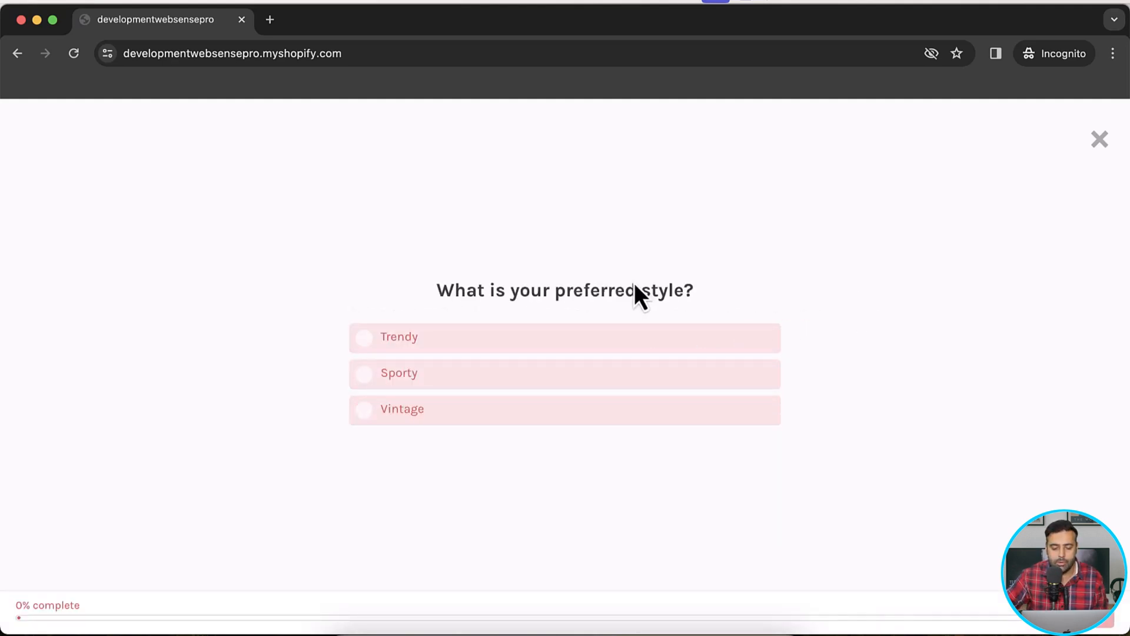
pyautogui.click(462, 351)
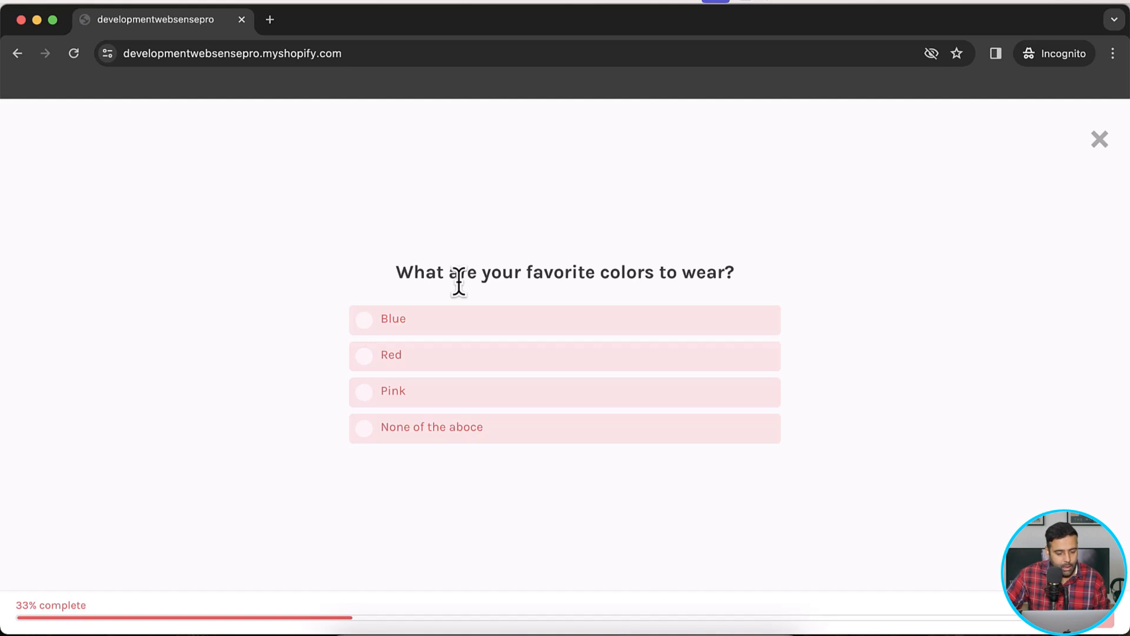
pyautogui.click(476, 323)
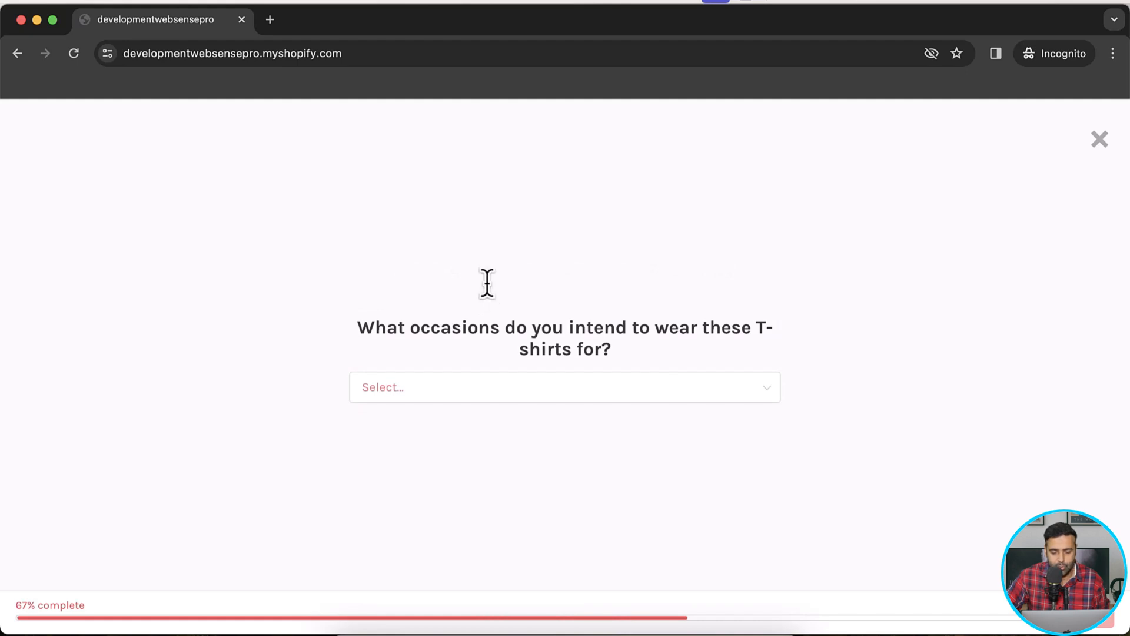
pyautogui.click(671, 393)
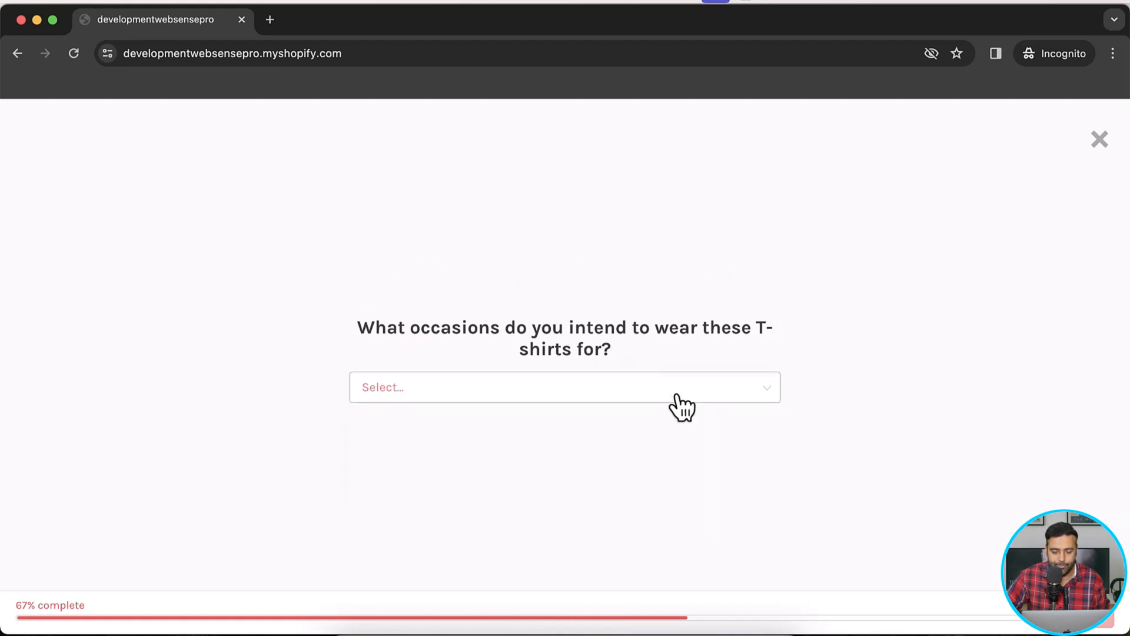
pyautogui.click(482, 434)
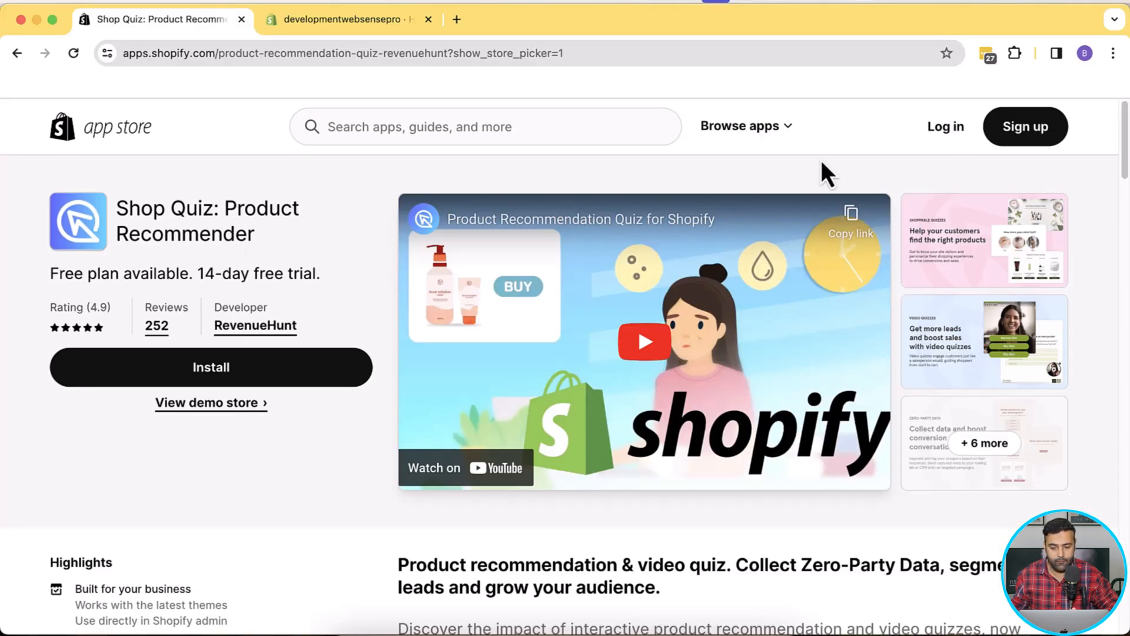
# Examine the app listing's pricing plans, in particular the Free plan's monthly quiz response limit.
pyautogui.moveTo(1125, 132); pyautogui.dragTo(1109, 245)
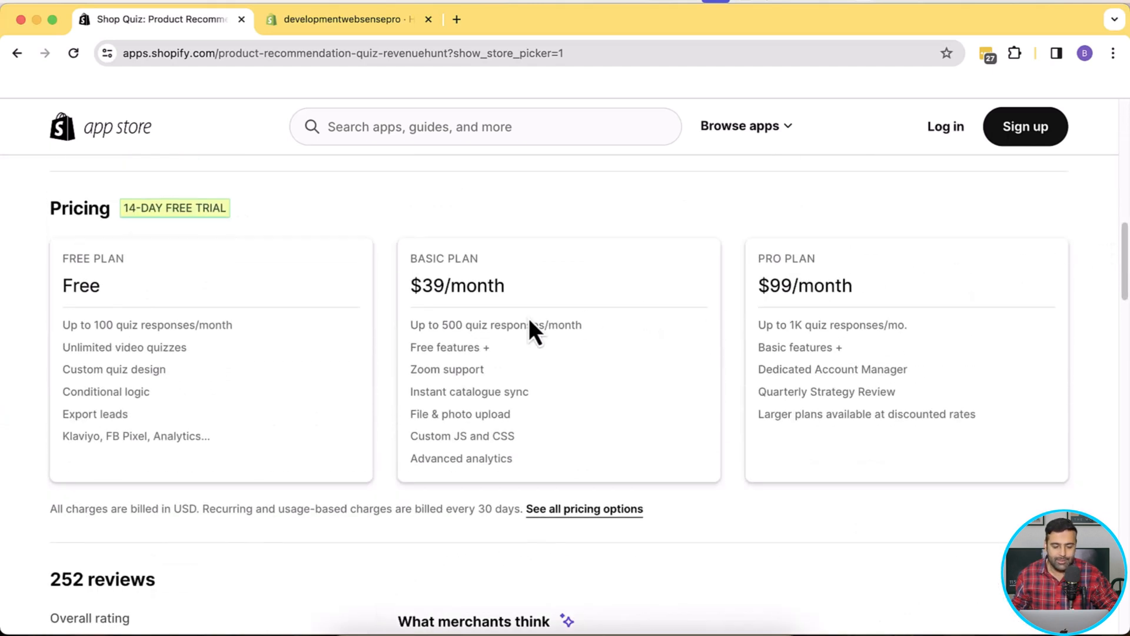
pyautogui.moveTo(62, 325); pyautogui.dragTo(246, 328)
pyautogui.click(274, 292)
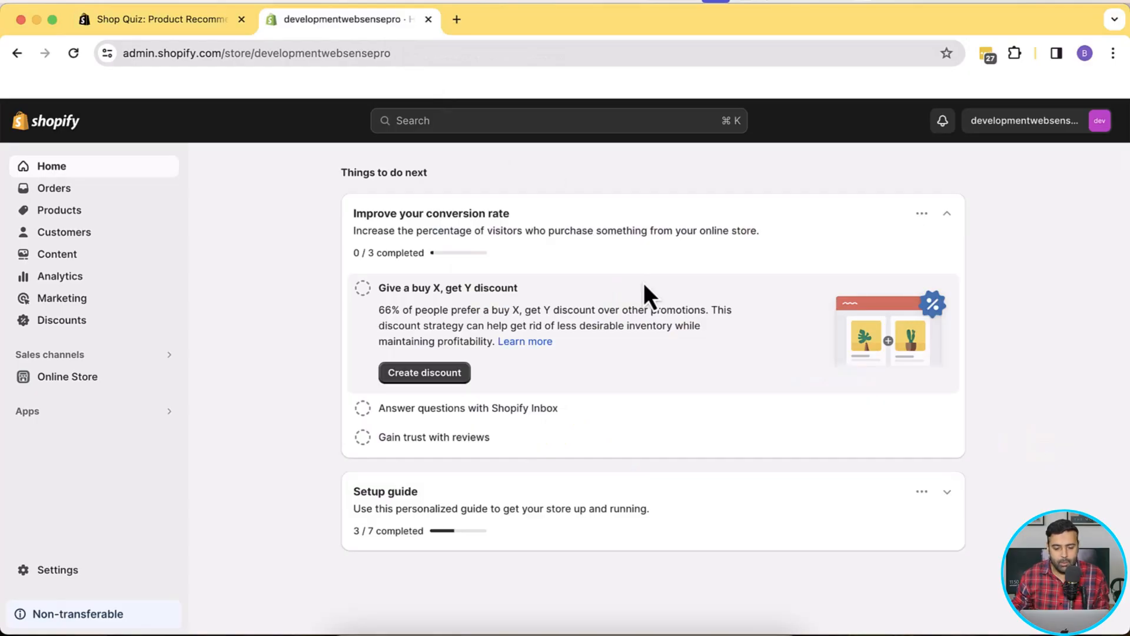
# Install the Shop Quiz: Product Recommender app on the developmentwebsensepro store, continuing with the existing Shopify account.
pyautogui.click(203, 22)
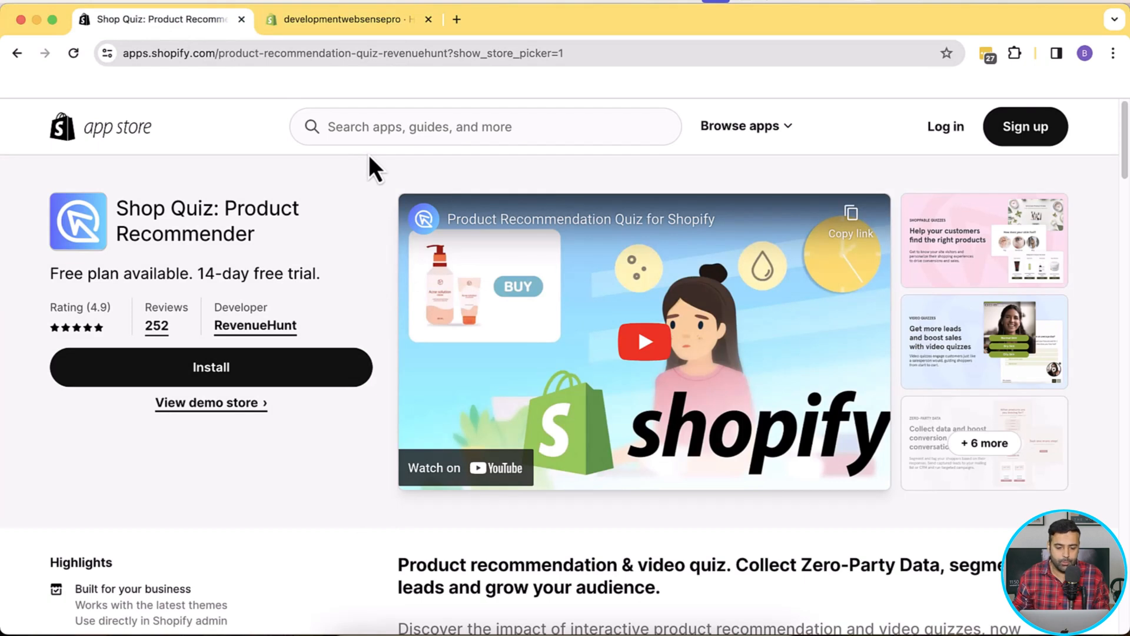
pyautogui.click(339, 19)
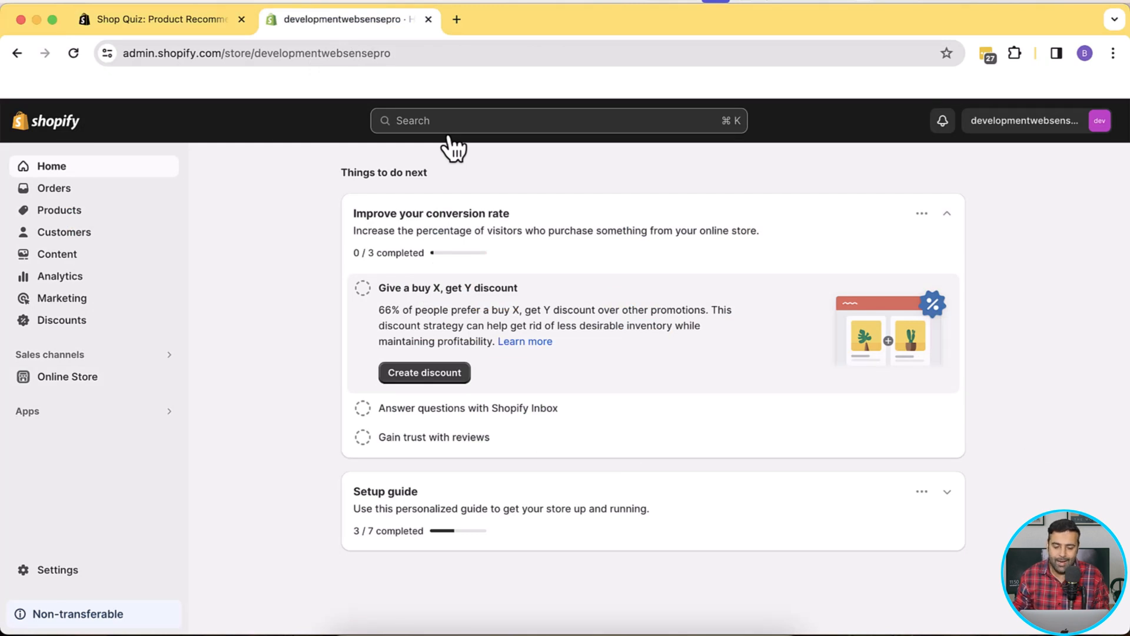
pyautogui.click(209, 26)
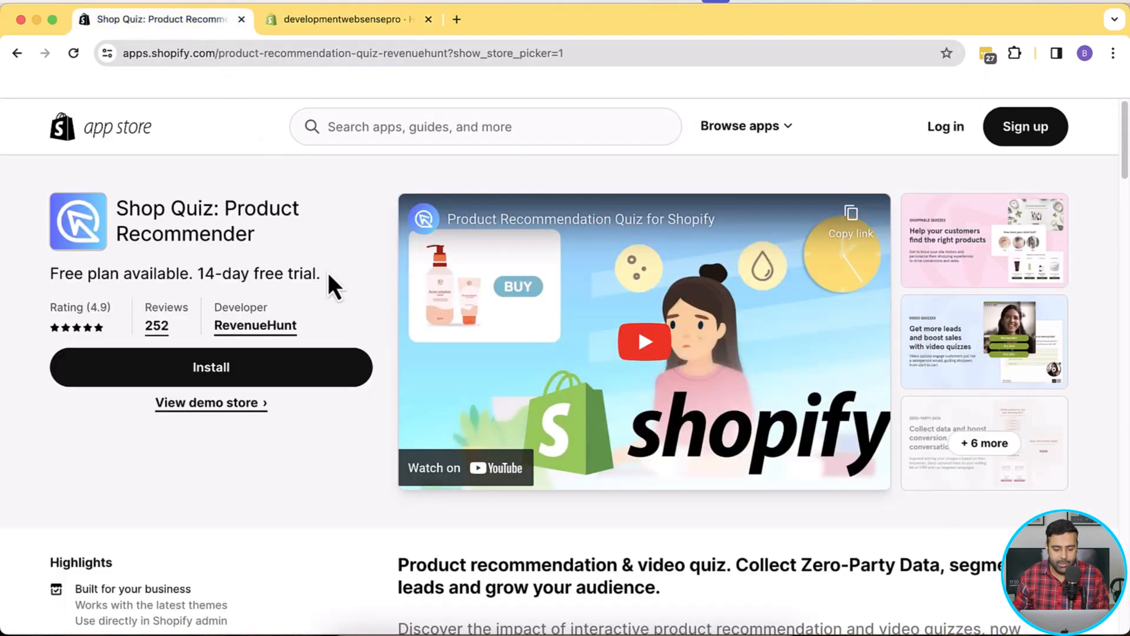
pyautogui.click(311, 379)
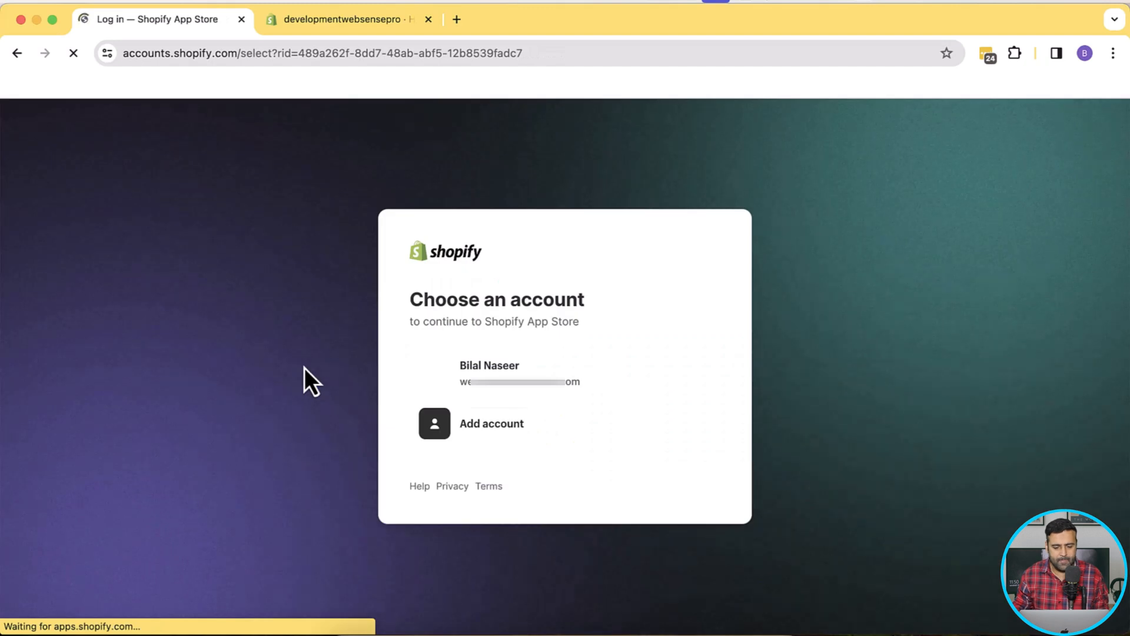
pyautogui.click(652, 375)
pyautogui.scroll(-20, 747, 399)
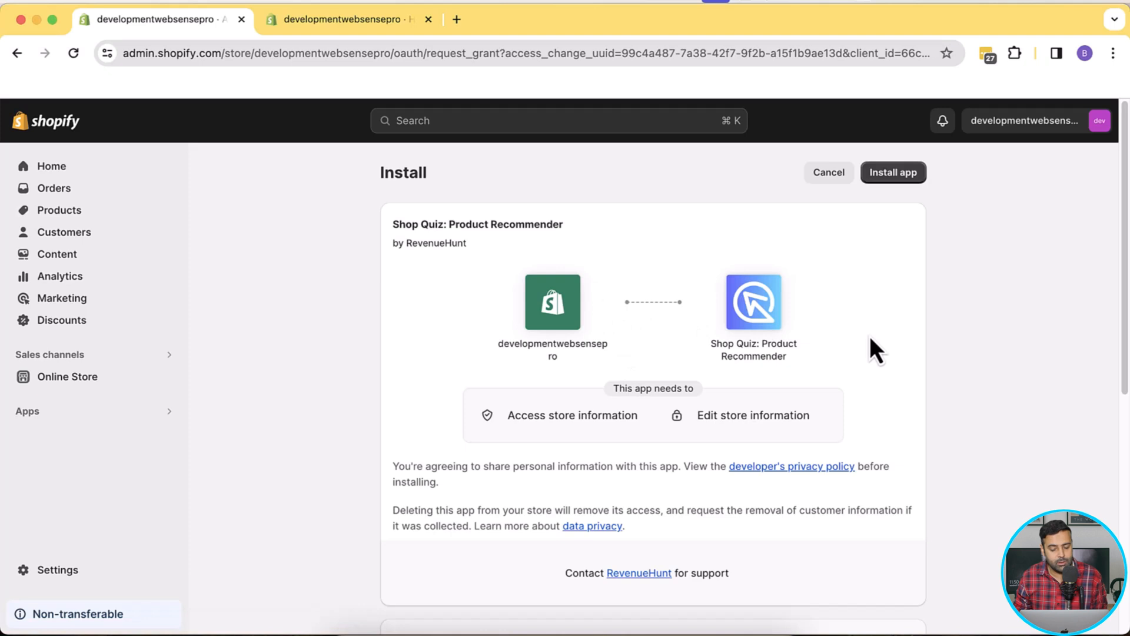
pyautogui.click(912, 177)
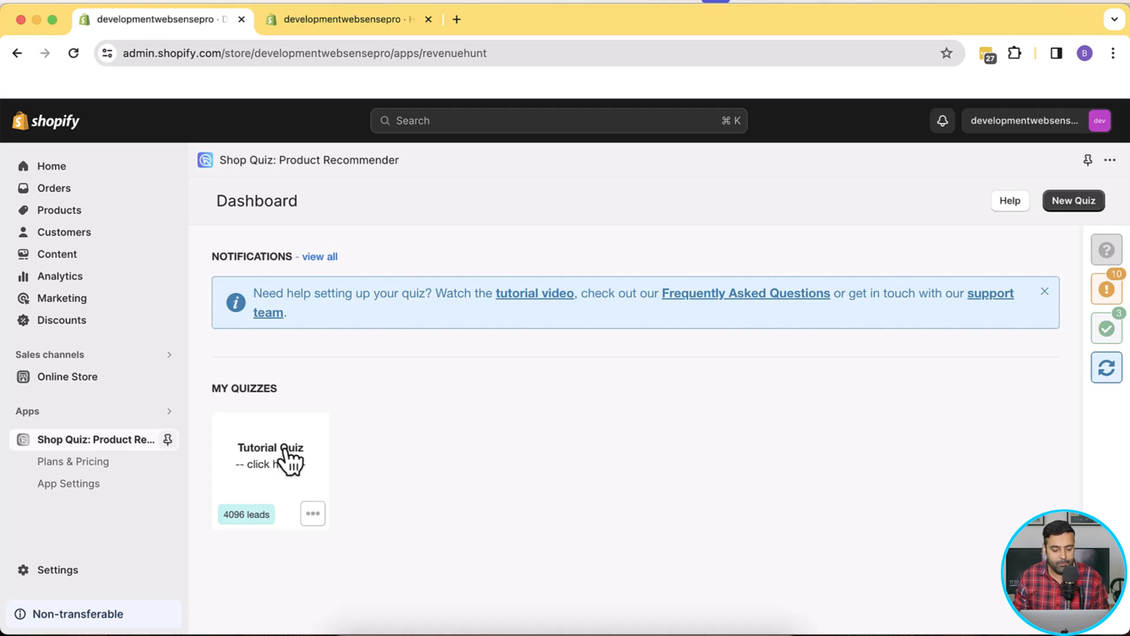
# Start a new quiz and look through the available quiz templates, from Skincare and Haircare to Coffee, Jewellery and Bicycle.
pyautogui.click(1072, 209)
pyautogui.scroll(-3, 952, 308)
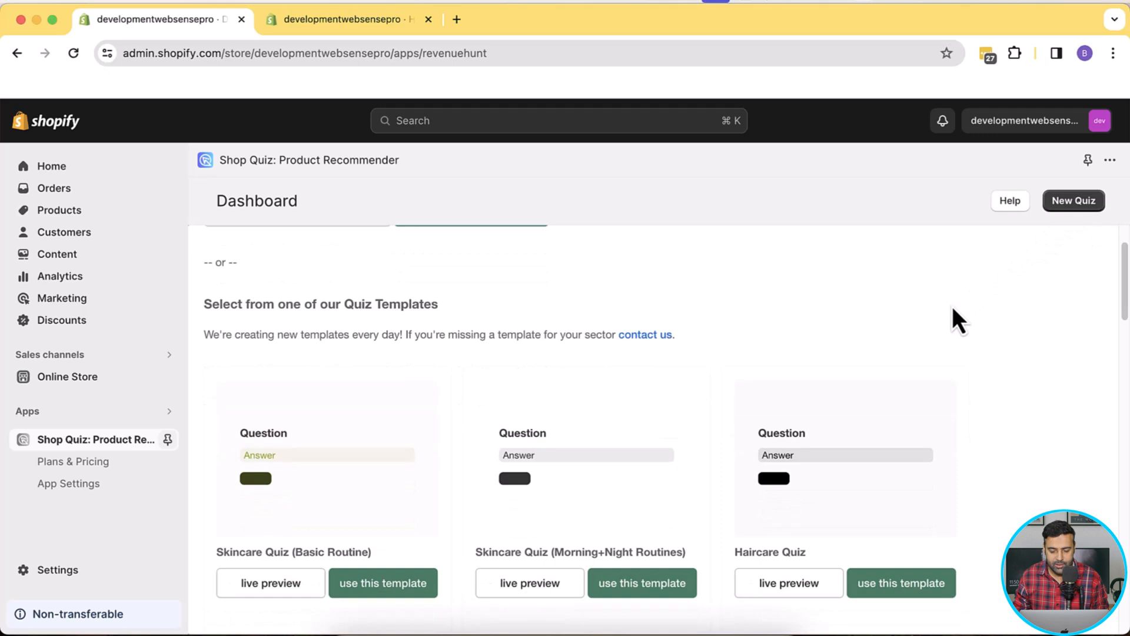
pyautogui.moveTo(1125, 313); pyautogui.dragTo(1126, 340)
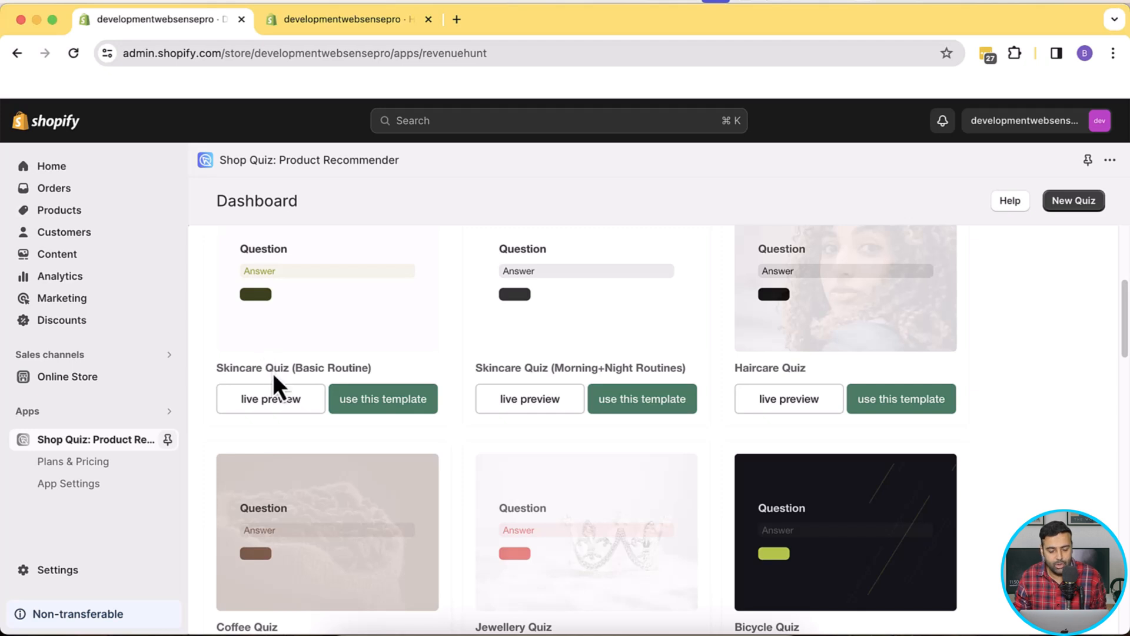
pyautogui.moveTo(1125, 326); pyautogui.dragTo(1125, 384)
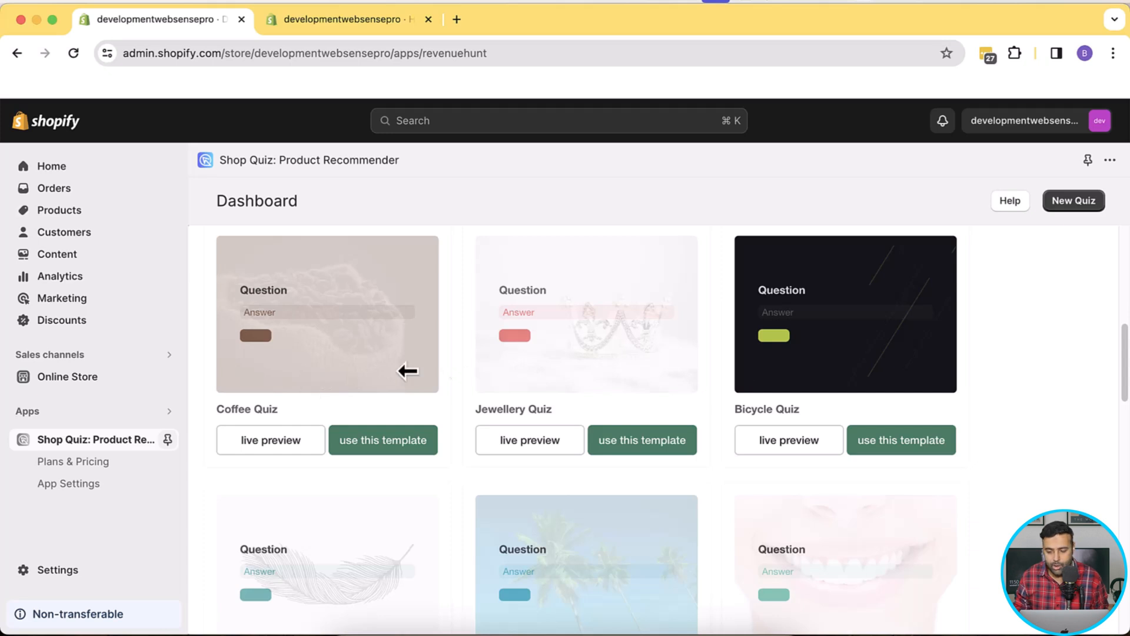
pyautogui.moveTo(1126, 371); pyautogui.dragTo(1126, 271)
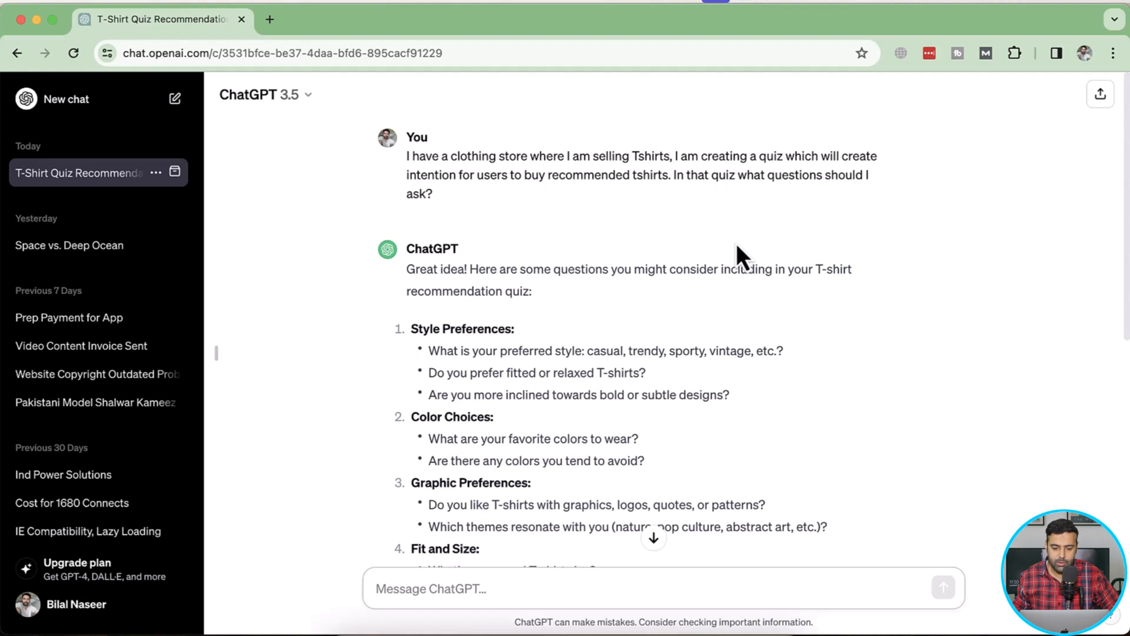
# Switch to ChatGPT and review the T-shirt quiz prompt and the suggested questions on style, color, fit and occasion.
pyautogui.moveTo(439, 198); pyautogui.dragTo(411, 165)
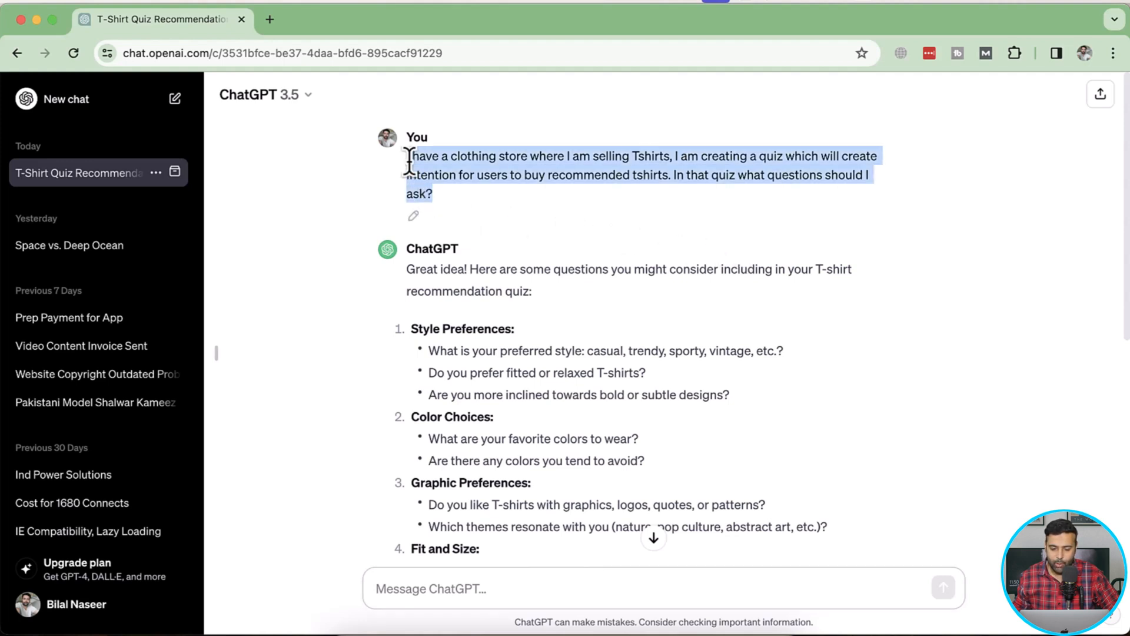
pyautogui.click(419, 176)
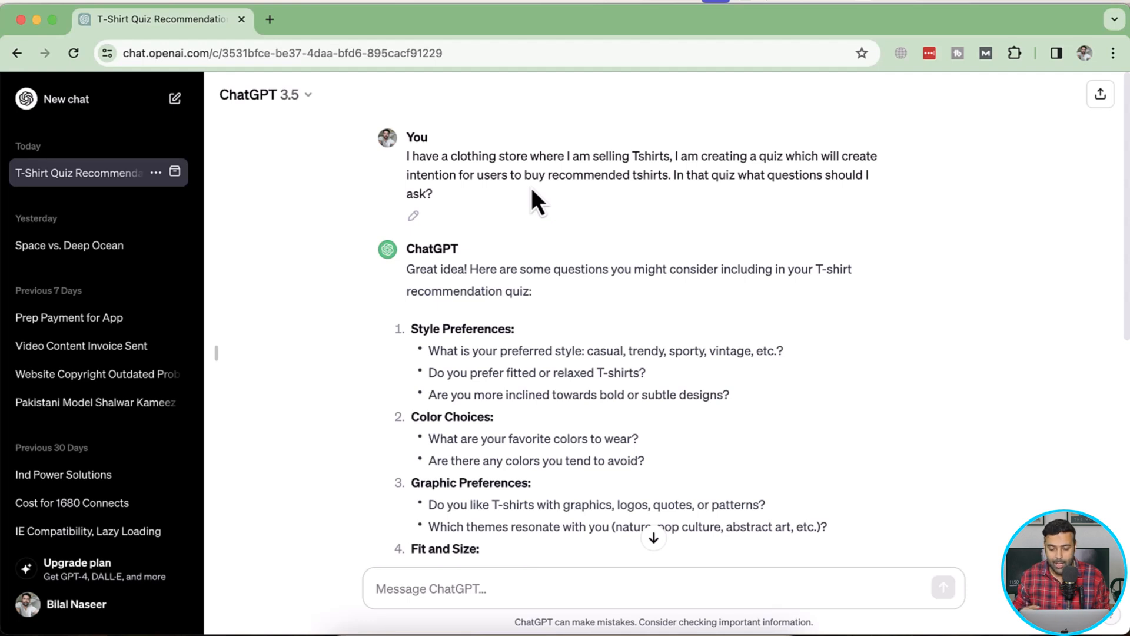
pyautogui.moveTo(438, 199); pyautogui.dragTo(406, 156)
pyautogui.scroll(-5, 758, 264)
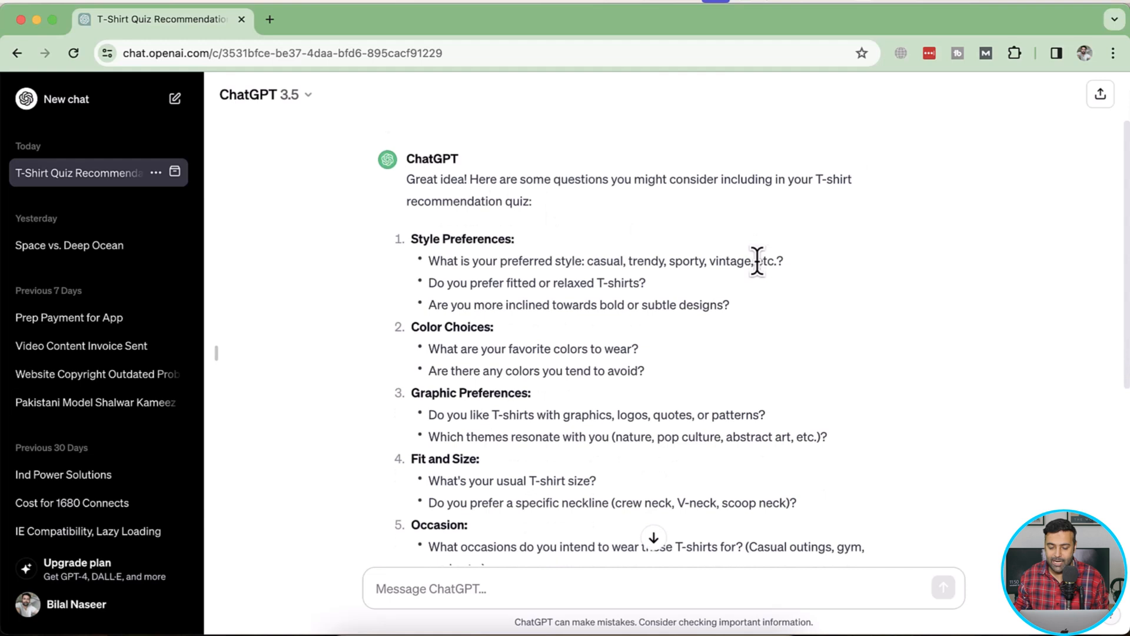
pyautogui.scroll(4, 759, 264)
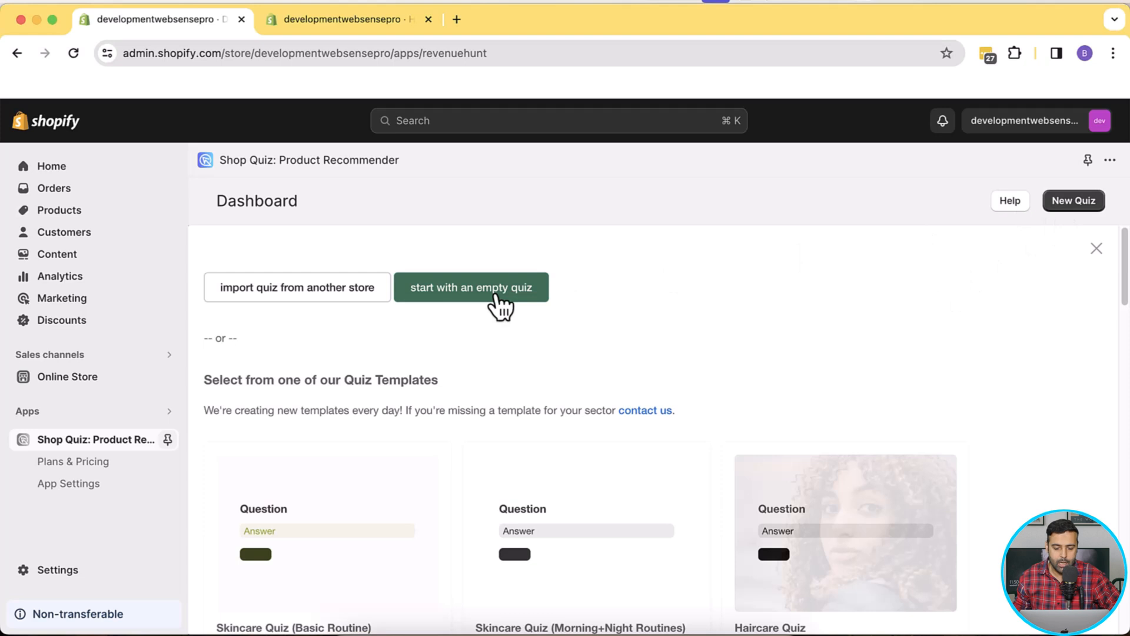
# Create an empty quiz in Shop Quiz named "My First Quiz".
pyautogui.click(497, 295)
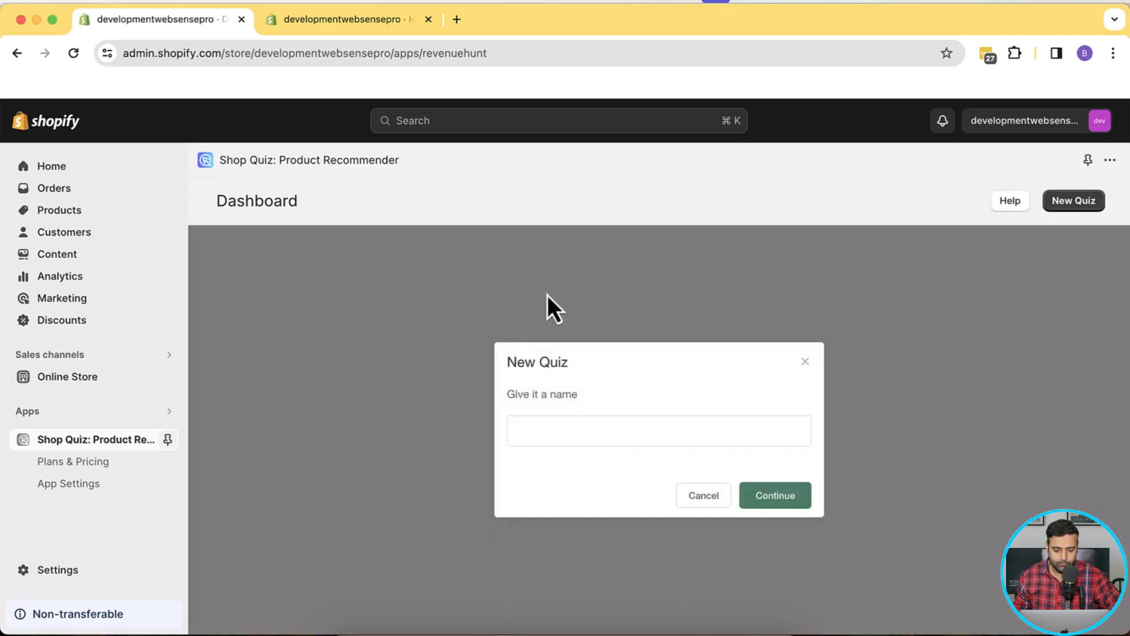
pyautogui.write('Firs')
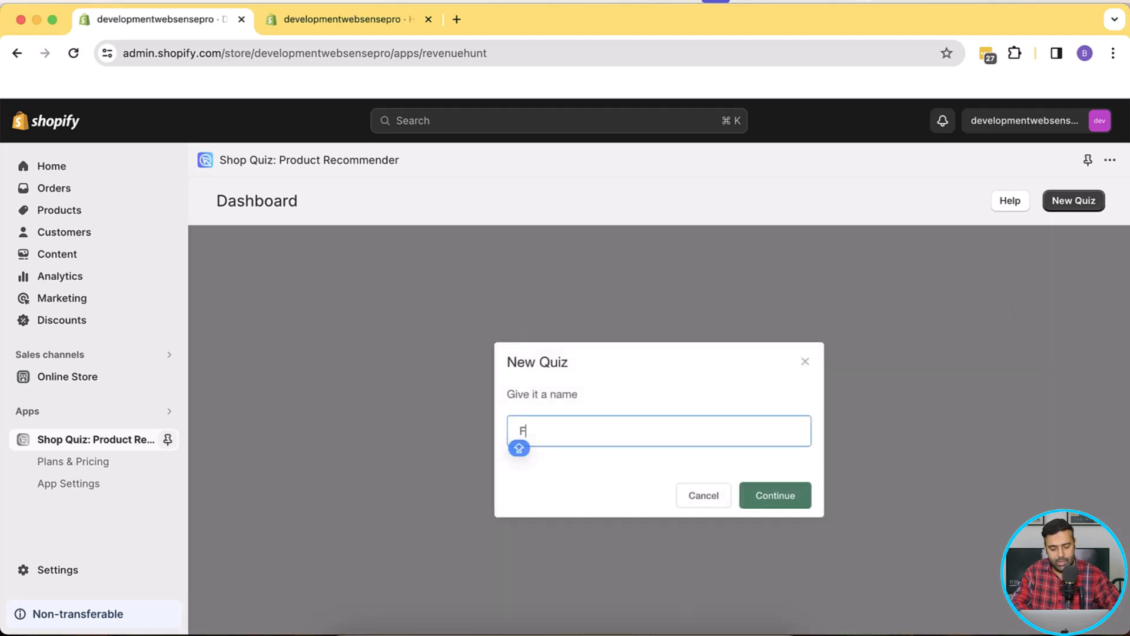
pyautogui.press('BackSpace')
pyautogui.write('My First Quiz')
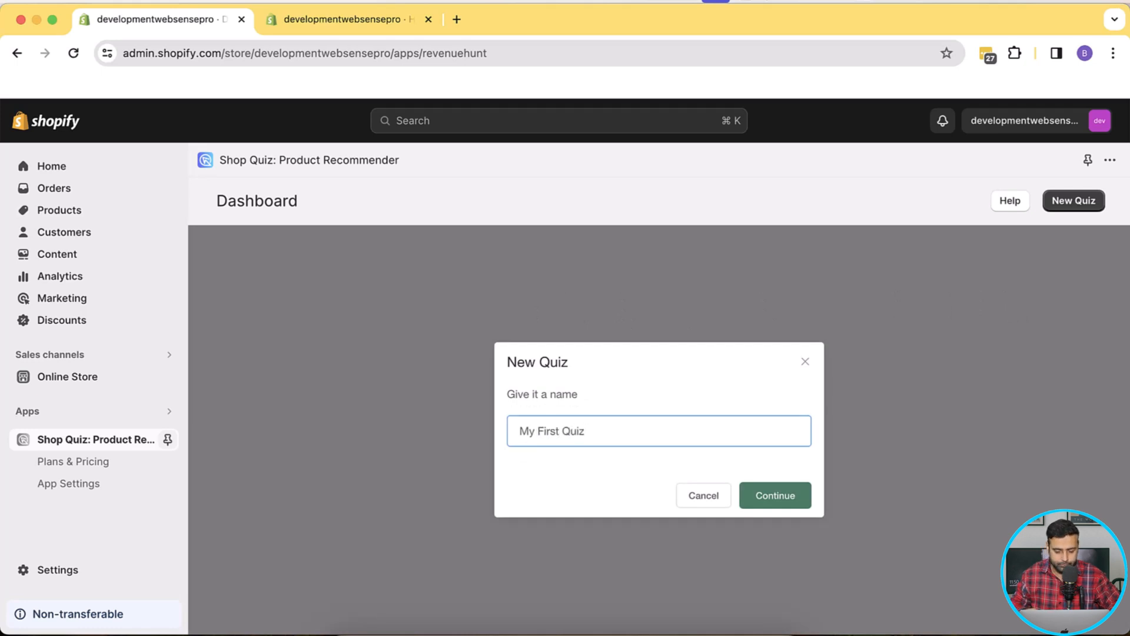
pyautogui.click(772, 500)
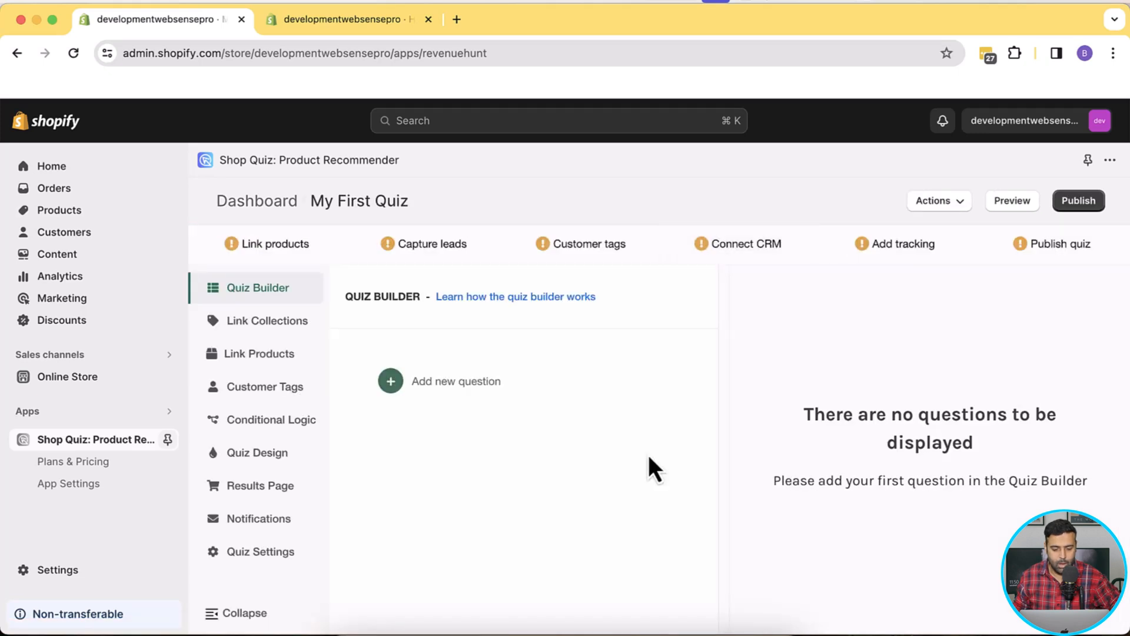
# Add a Welcome Message to the quiz reading "Would You Like Us To Help Choose A Tshirt For You?".
pyautogui.click(394, 383)
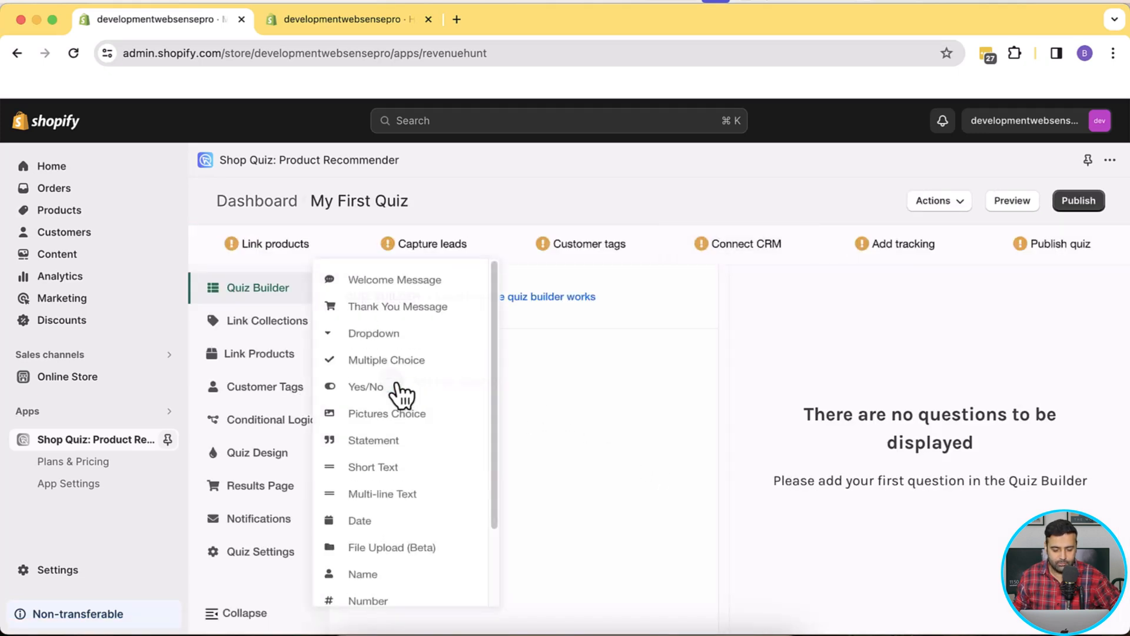
pyautogui.click(404, 286)
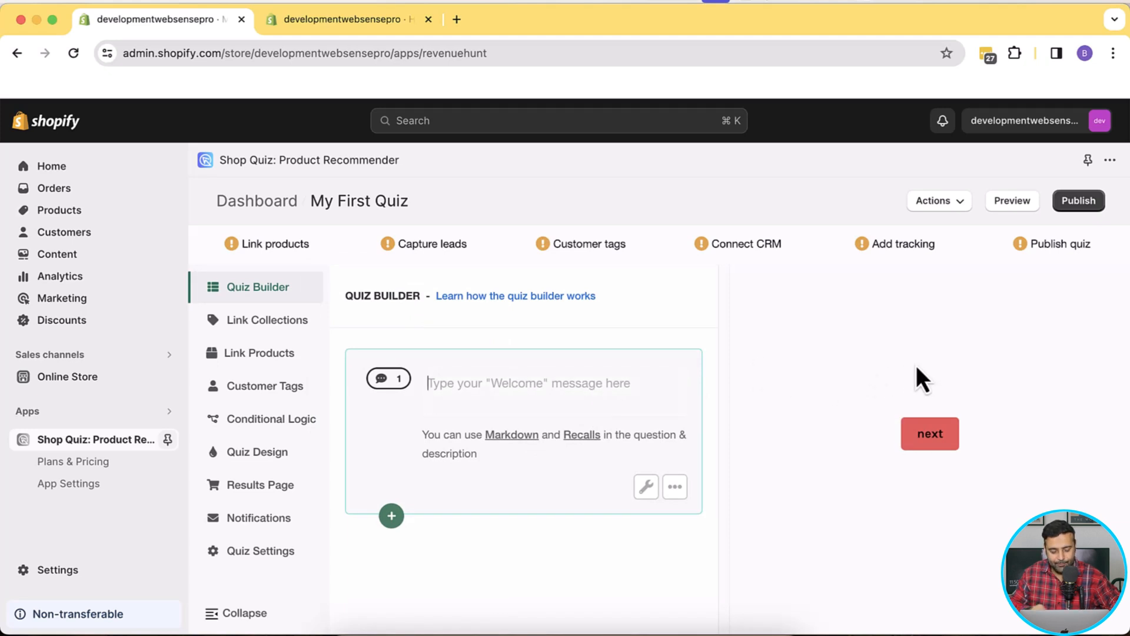
pyautogui.write('Would Y')
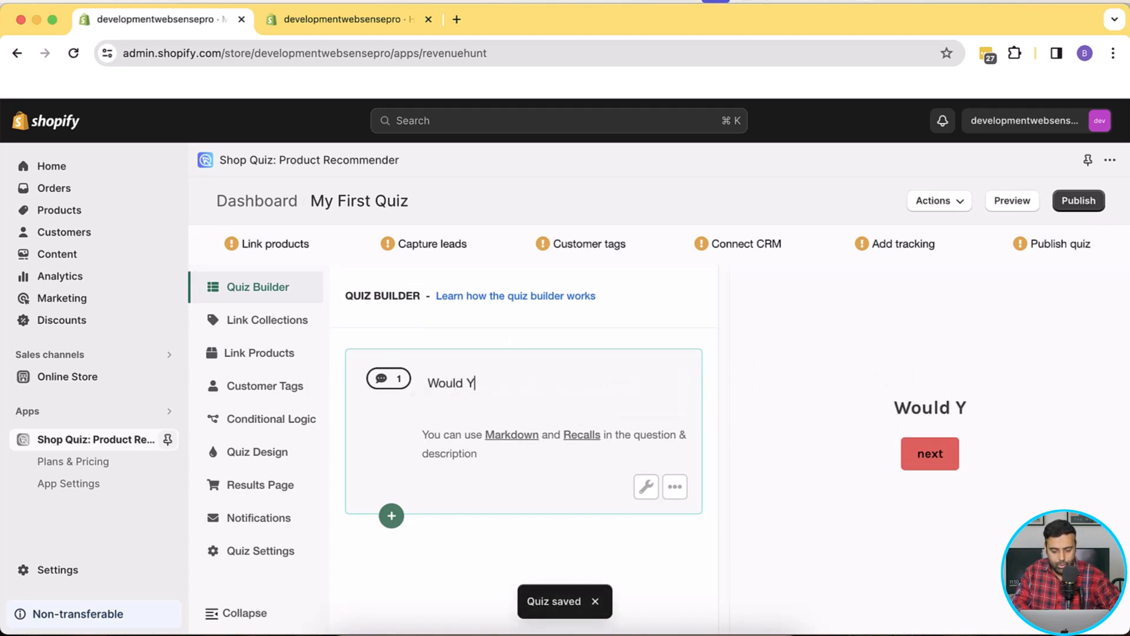
pyautogui.write('ou Like Us ')
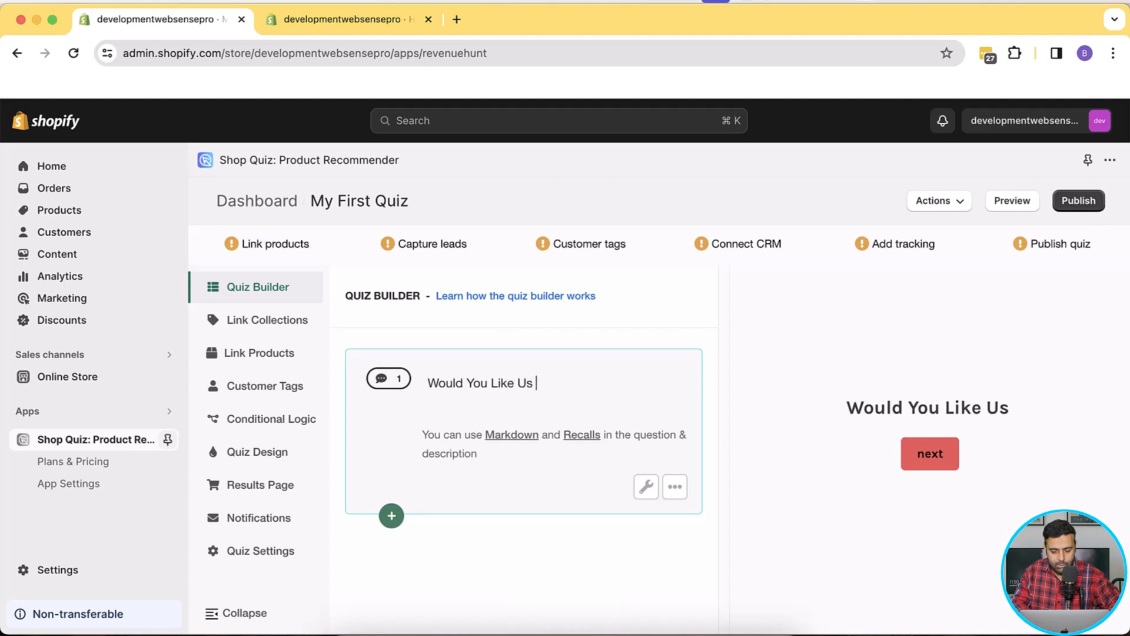
pyautogui.write('To Help ')
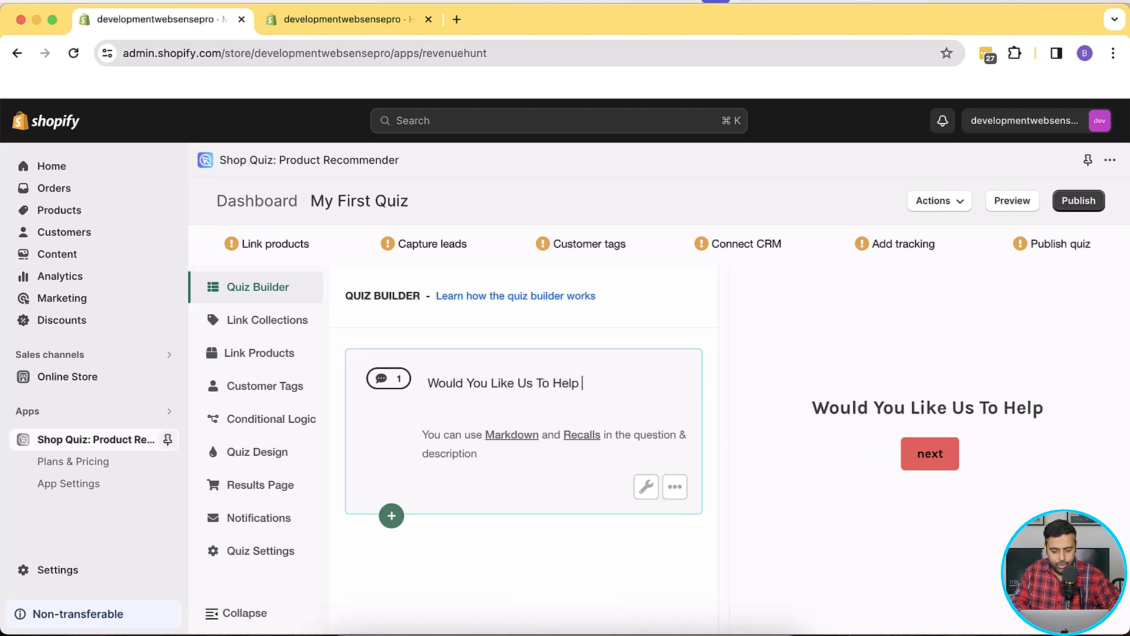
pyautogui.write('Choose A ')
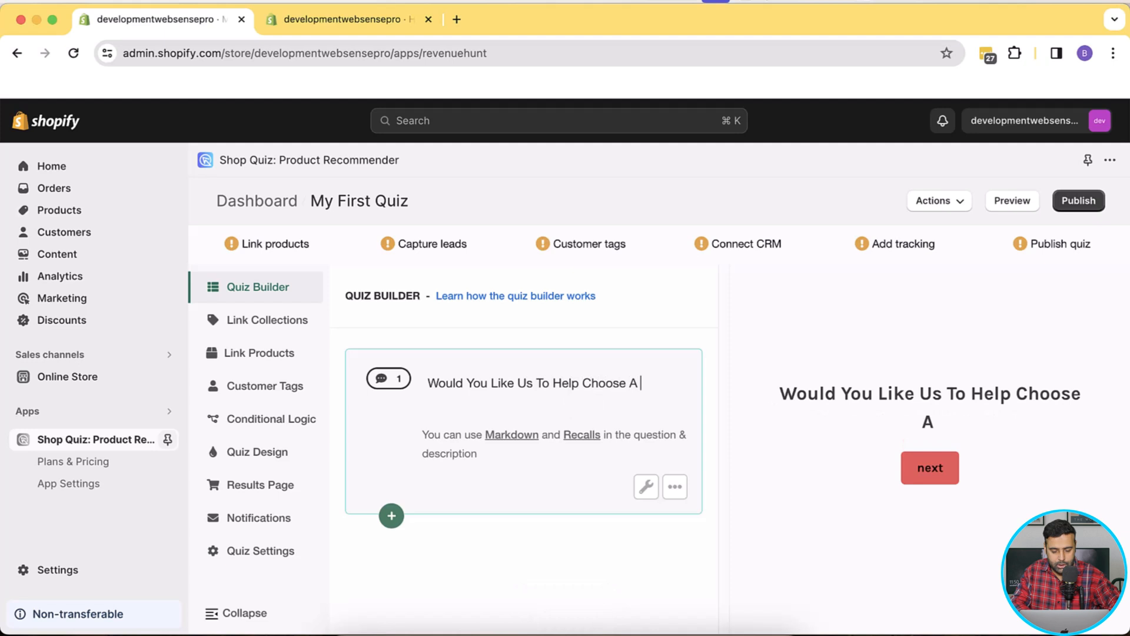
pyautogui.write('Tshirt For You')
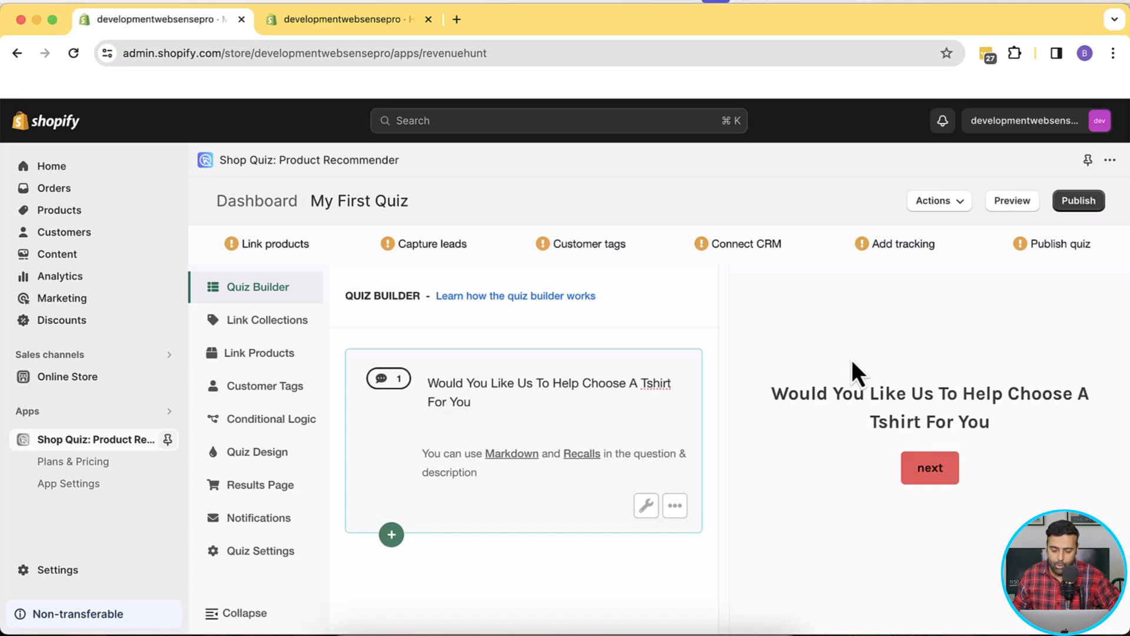
pyautogui.moveTo(769, 391); pyautogui.dragTo(981, 427)
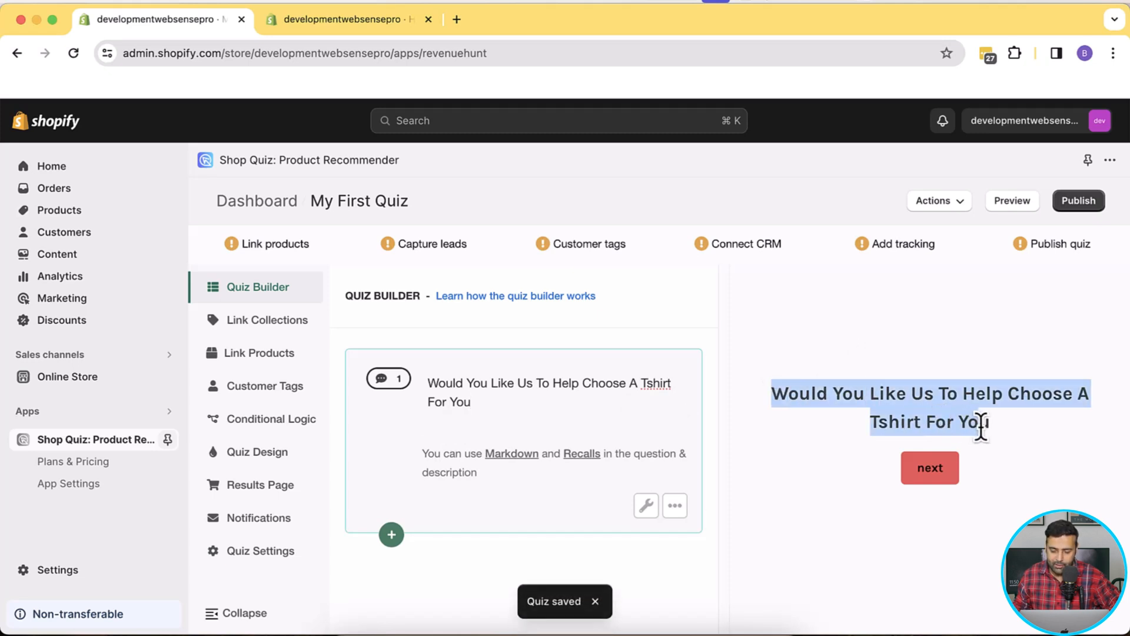
pyautogui.click(564, 403)
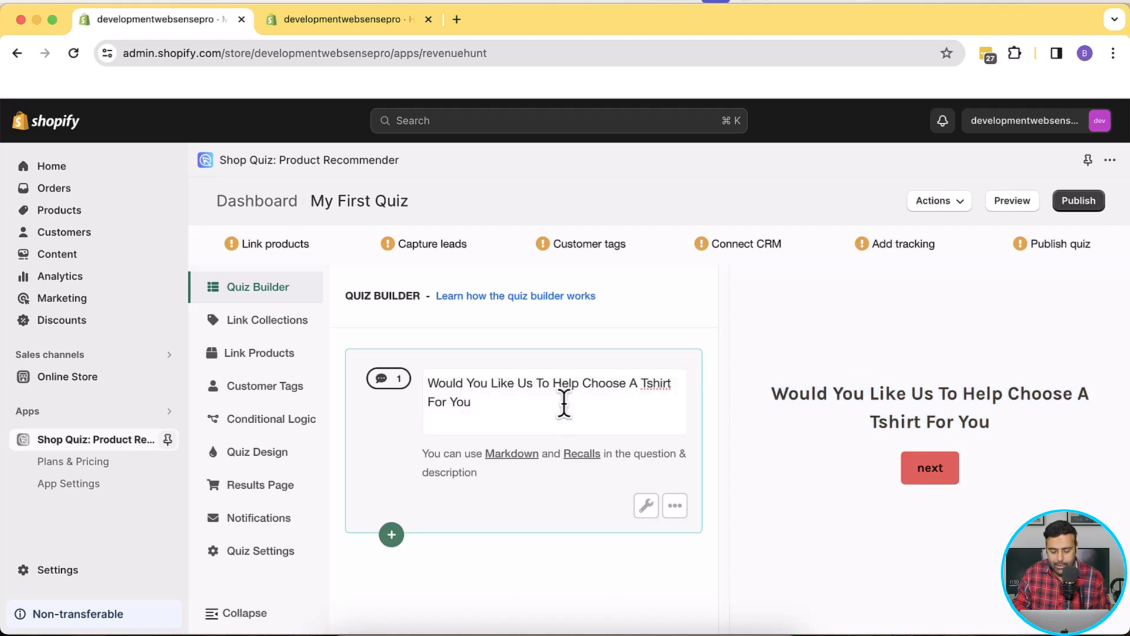
pyautogui.write('?')
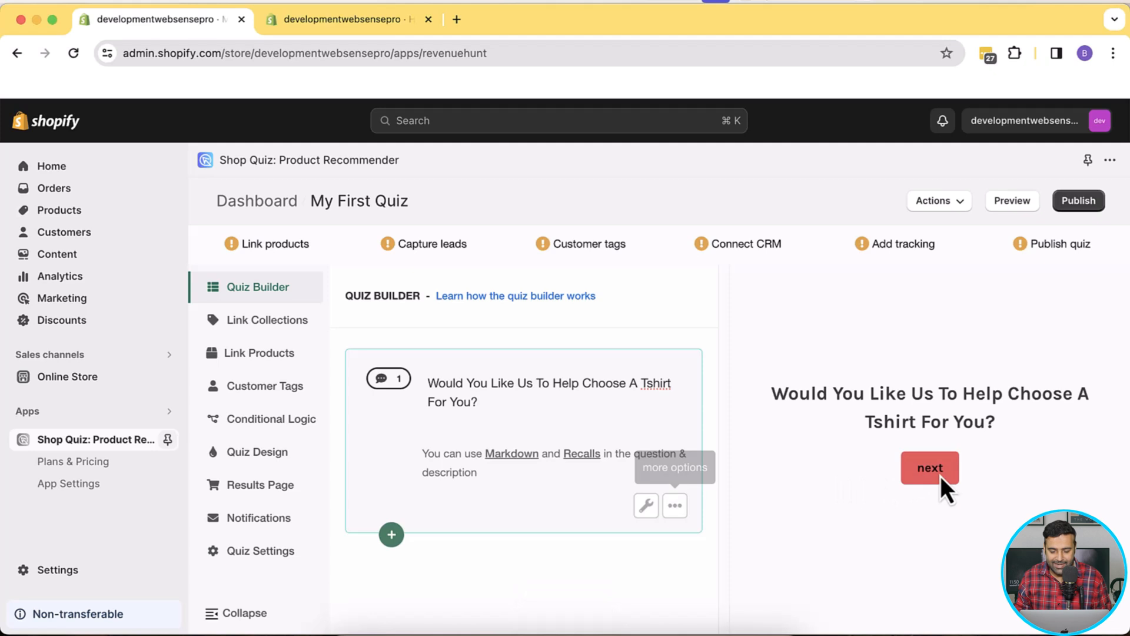
# Set the welcome message's button text to "Yes, Please" and return to the quiz builder.
pyautogui.click(646, 505)
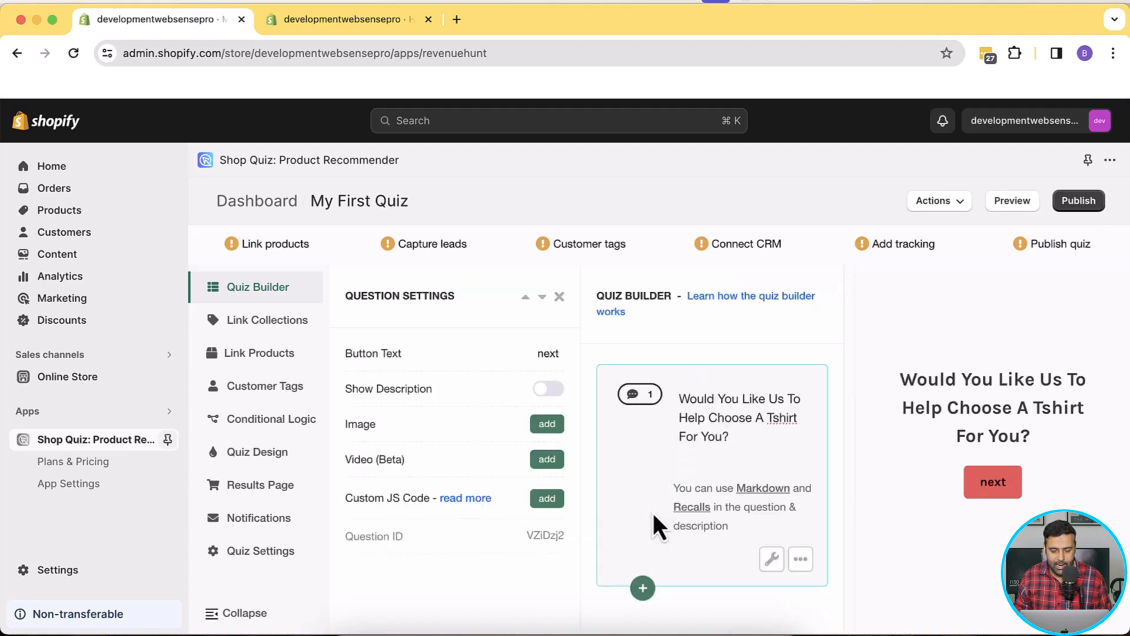
pyautogui.doubleClick(542, 353)
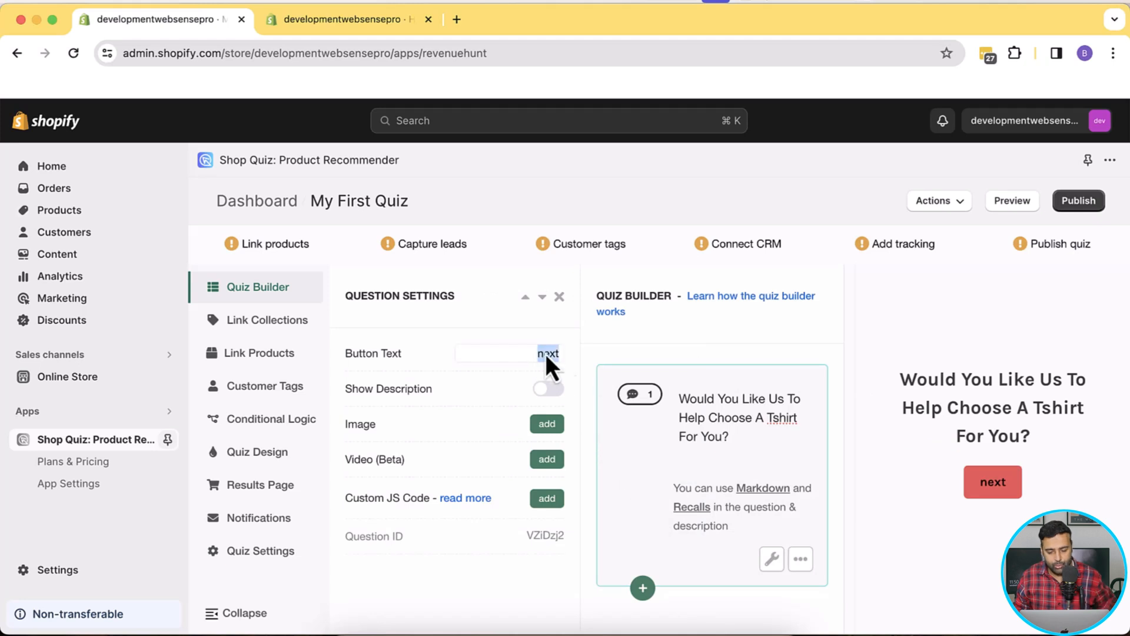
pyautogui.write('Yes, Please')
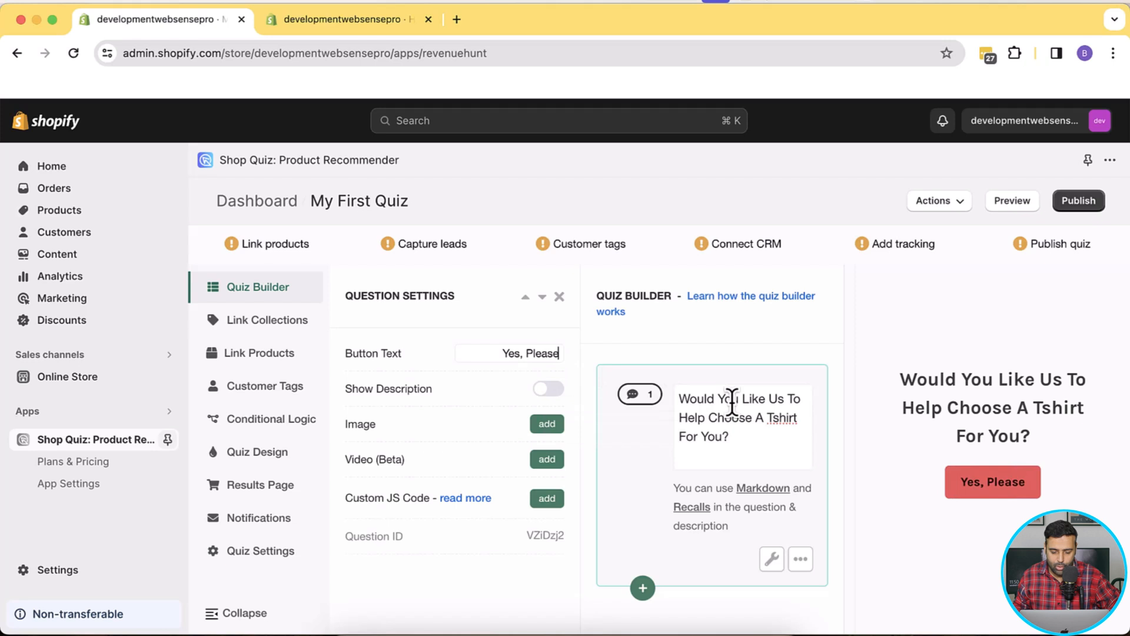
pyautogui.click(686, 363)
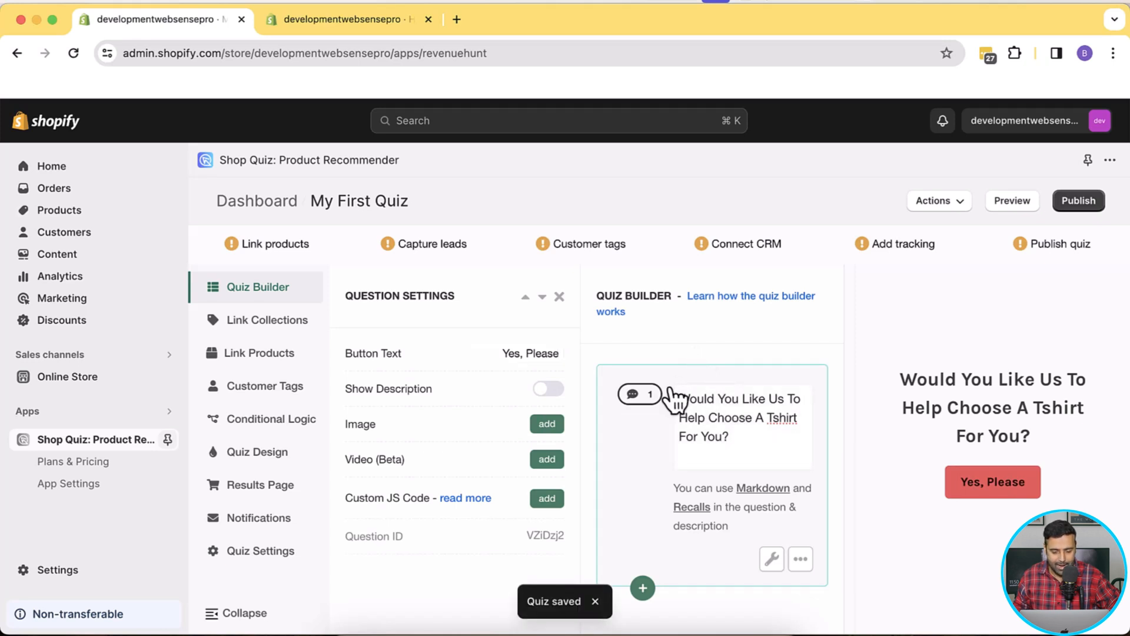
pyautogui.click(222, 293)
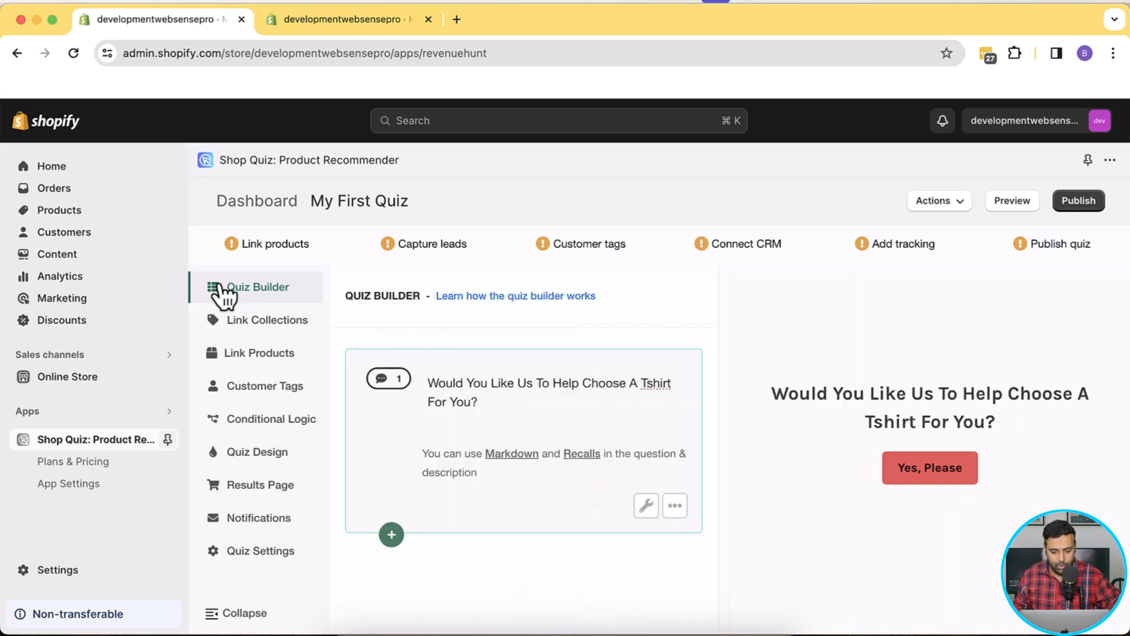
# Add a Multiple Choice question after the welcome message.
pyautogui.click(392, 535)
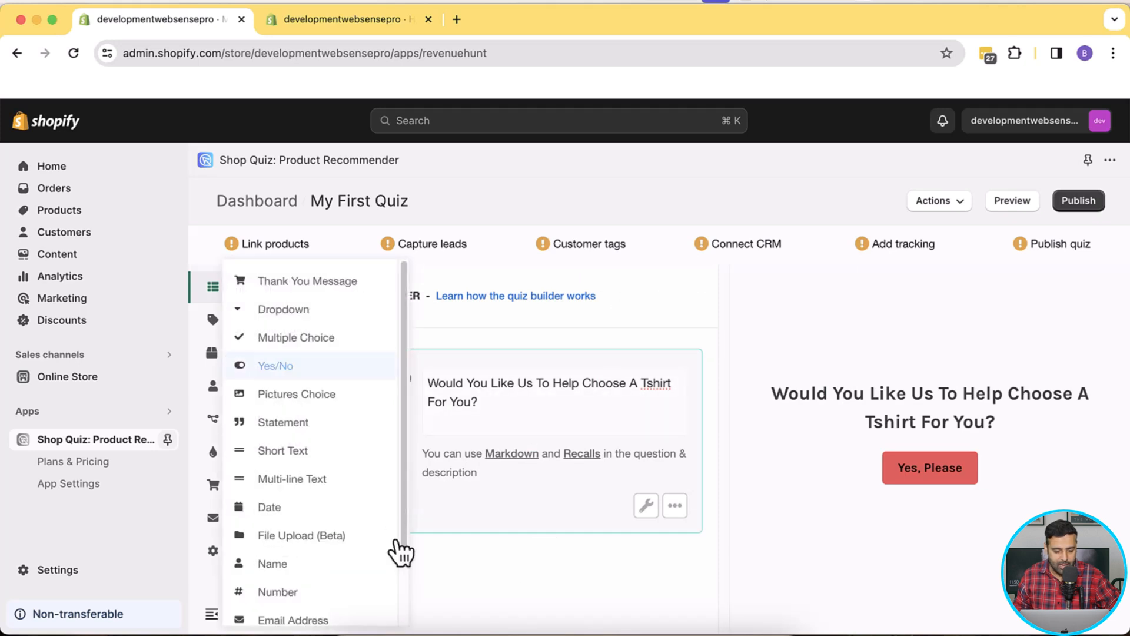
pyautogui.click(353, 340)
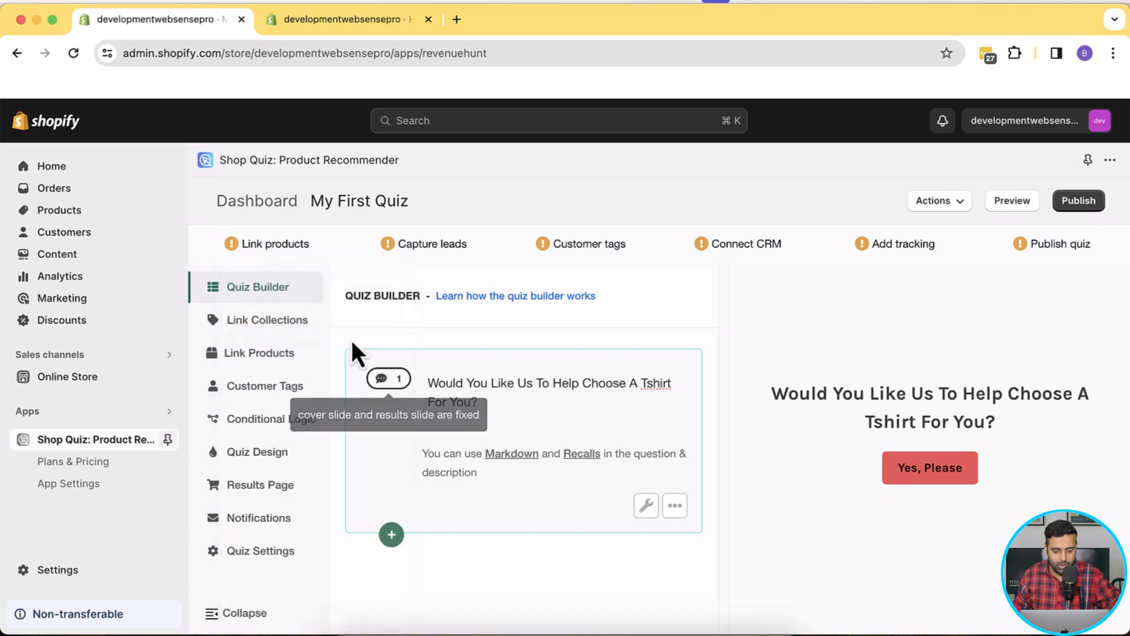
pyautogui.click(488, 391)
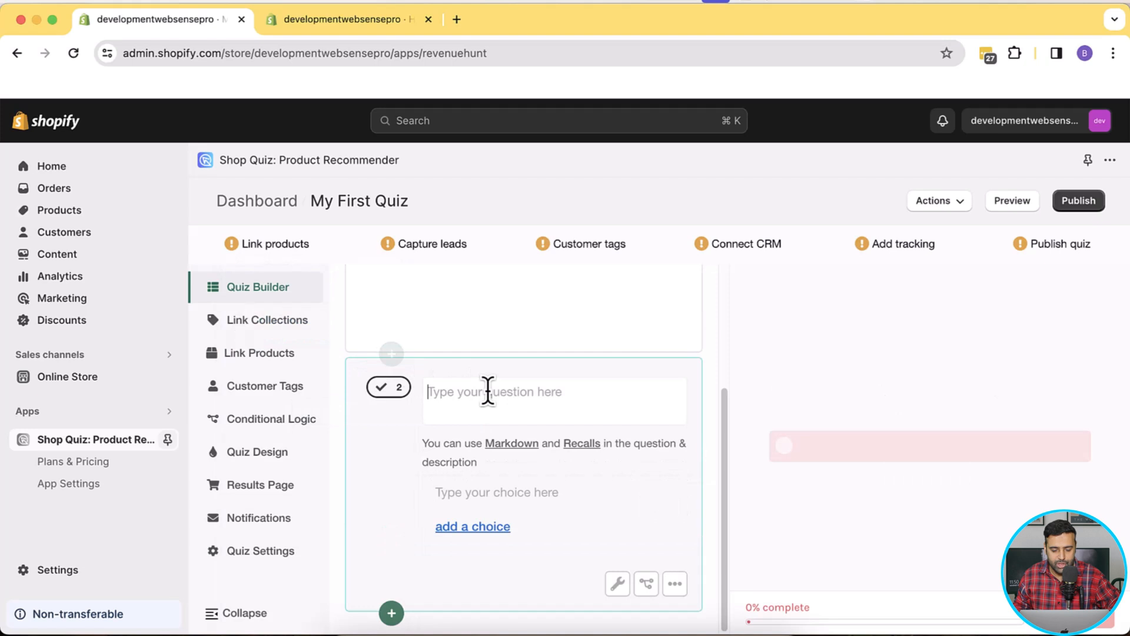
# Copy the preferred-style question from ChatGPT into the new Shop Quiz question, worded "What is your preferred style?".
pyautogui.press('super+grave')
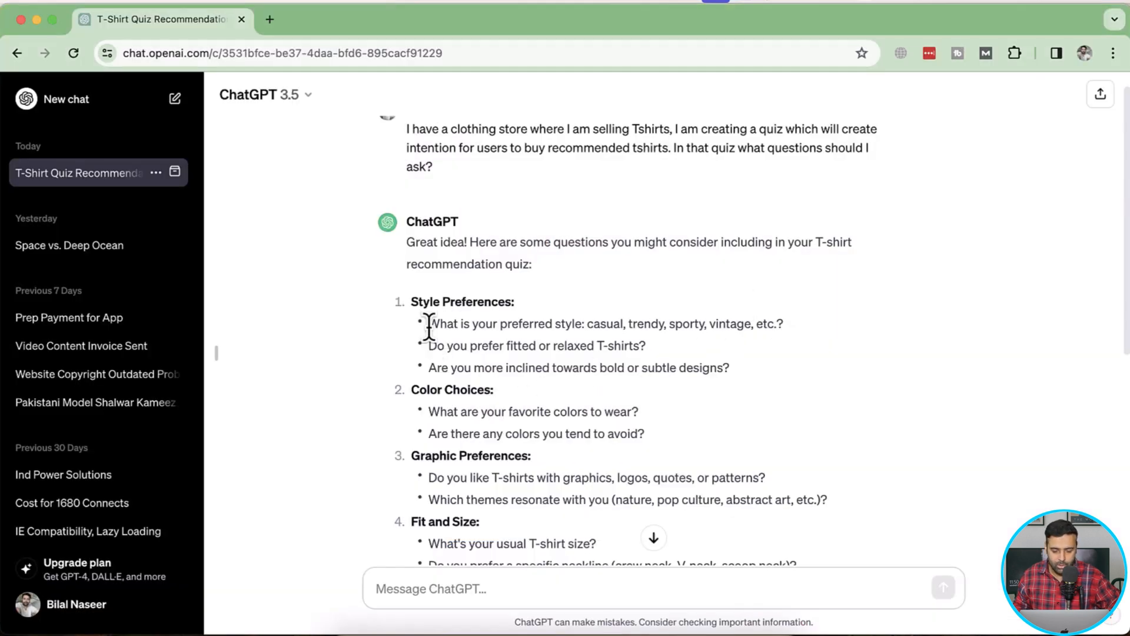
pyautogui.moveTo(430, 325); pyautogui.dragTo(773, 336)
pyautogui.click(533, 336)
pyautogui.moveTo(588, 324); pyautogui.dragTo(759, 331)
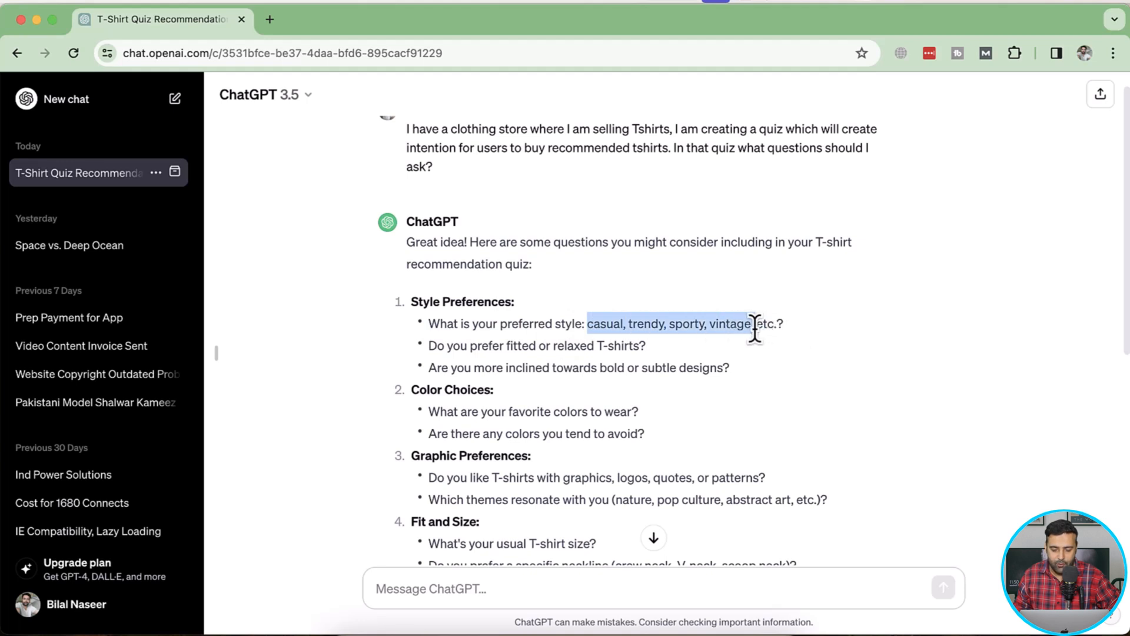
pyautogui.click(600, 338)
pyautogui.moveTo(429, 323); pyautogui.dragTo(573, 323)
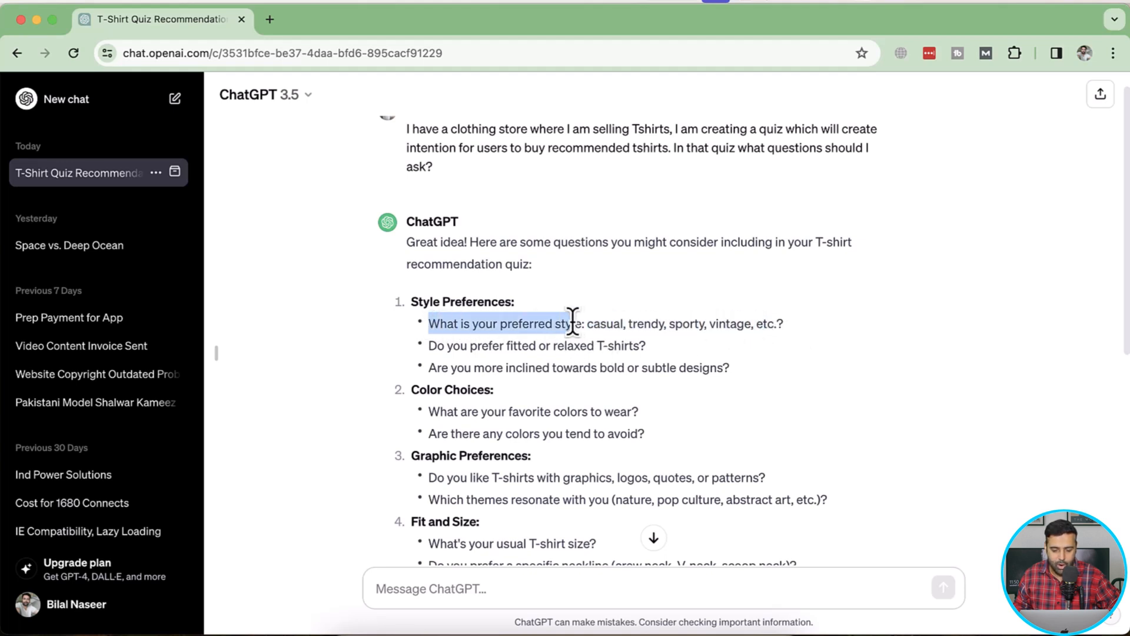
pyautogui.press('super+grave')
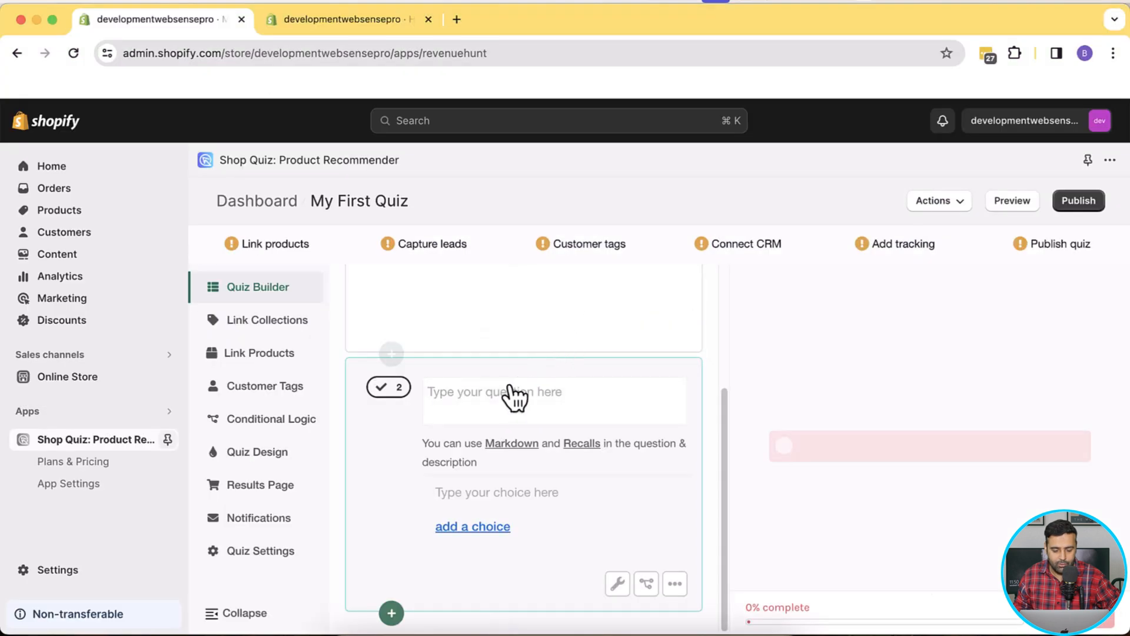
pyautogui.click(584, 404)
pyautogui.write('What is your preferred style')
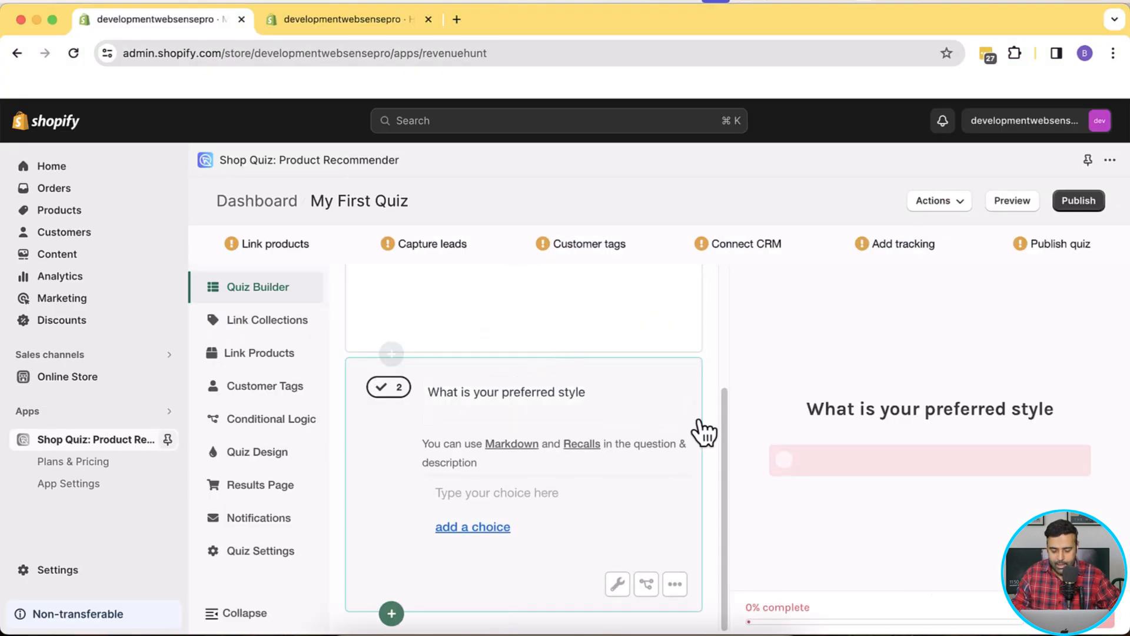
pyautogui.write('?')
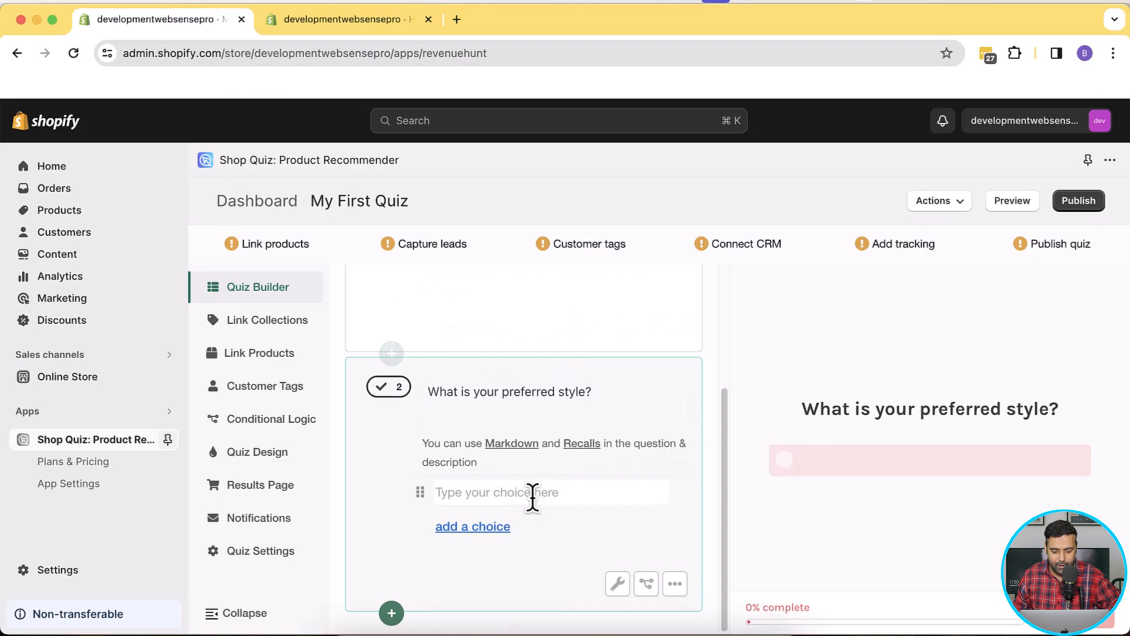
# Copy "casual" from the ChatGPT style question and enter it as the first answer choice, capitalised as "Casual".
pyautogui.press('super+grave')
pyautogui.doubleClick(604, 323)
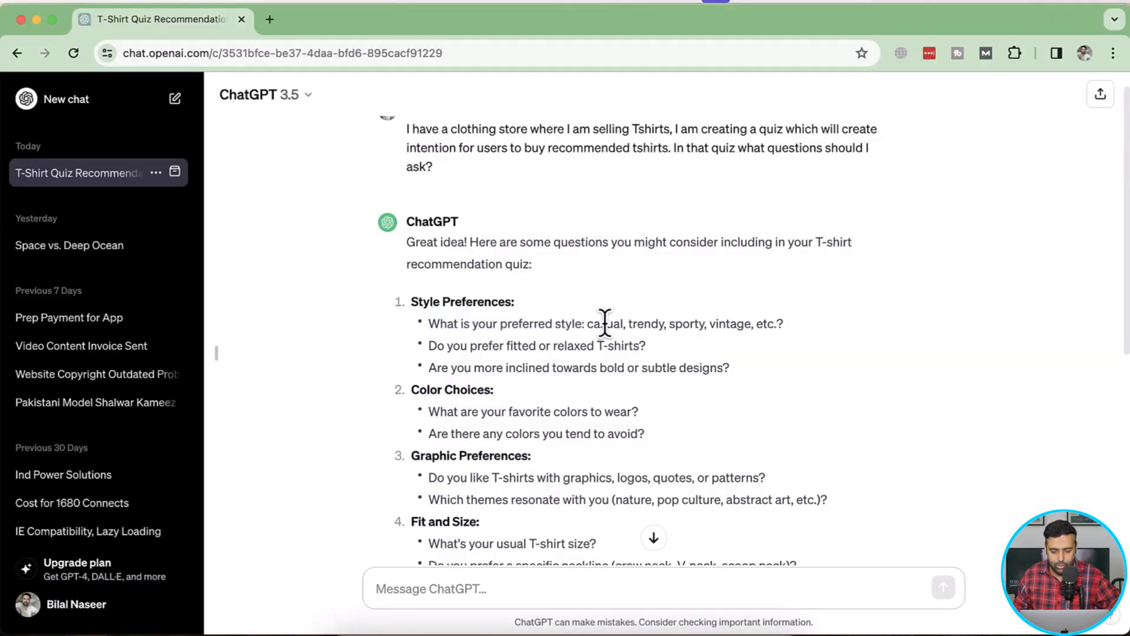
pyautogui.press('super+c')
pyautogui.press('super+grave')
pyautogui.click(574, 493)
pyautogui.press('super+v')
pyautogui.press('super+Left')
pyautogui.hotkey('shift', 'Right')
pyautogui.write('C')
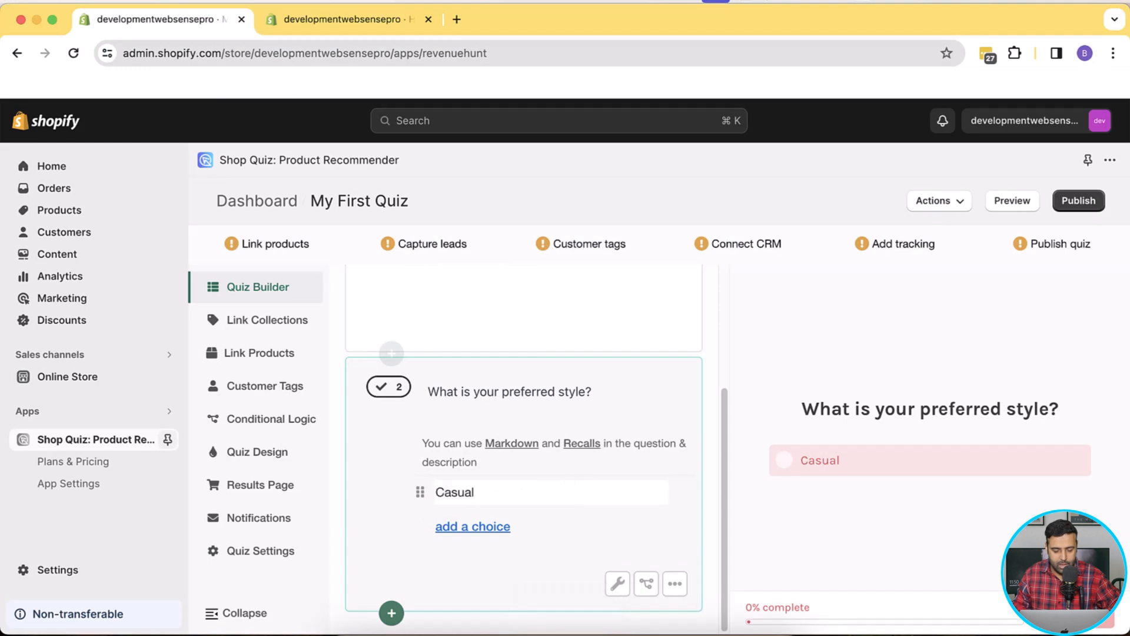
# Copy "trendy" from ChatGPT and add it as the second answer choice, capitalised as "Trendy".
pyautogui.press('super+grave')
pyautogui.doubleClick(647, 323)
pyautogui.press('super+c')
pyautogui.press('super+grave')
pyautogui.click(501, 529)
pyautogui.press('super+v')
pyautogui.press('super+Left')
pyautogui.hotkey('shift', 'Right')
pyautogui.write('T')
pyautogui.scroll(-1, 699, 525)
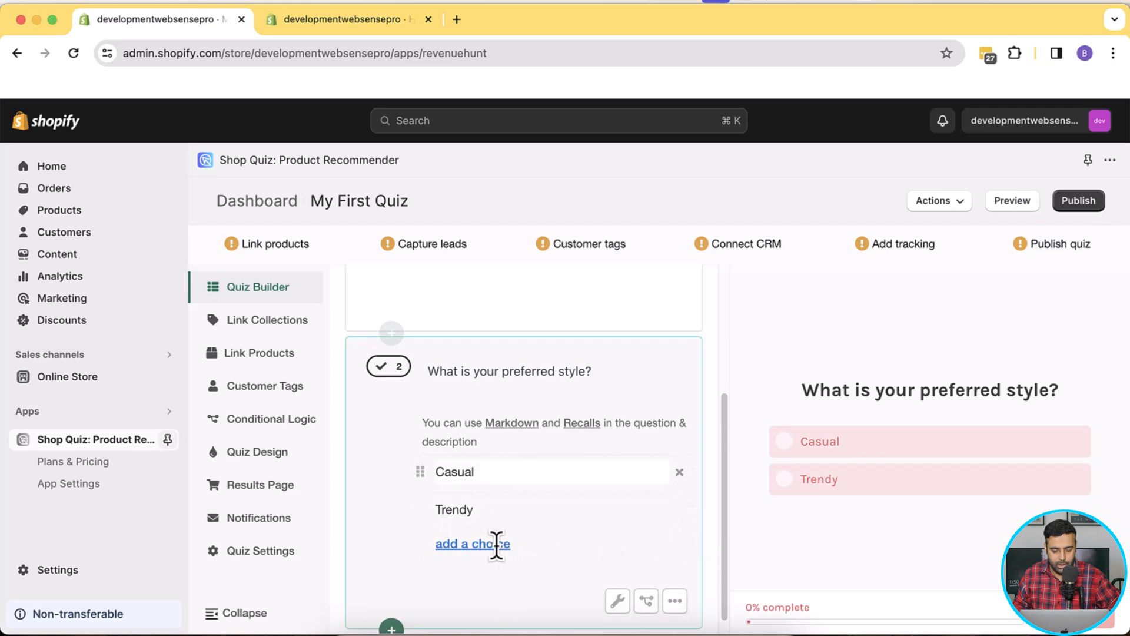
# Add a third answer choice and fill it with "sporty" copied from ChatGPT.
pyautogui.click(497, 541)
pyautogui.press('super+grave')
pyautogui.doubleClick(677, 323)
pyautogui.press('super+c')
pyautogui.press('super+grave')
pyautogui.press('super+v')
pyautogui.scroll(-1, 530, 500)
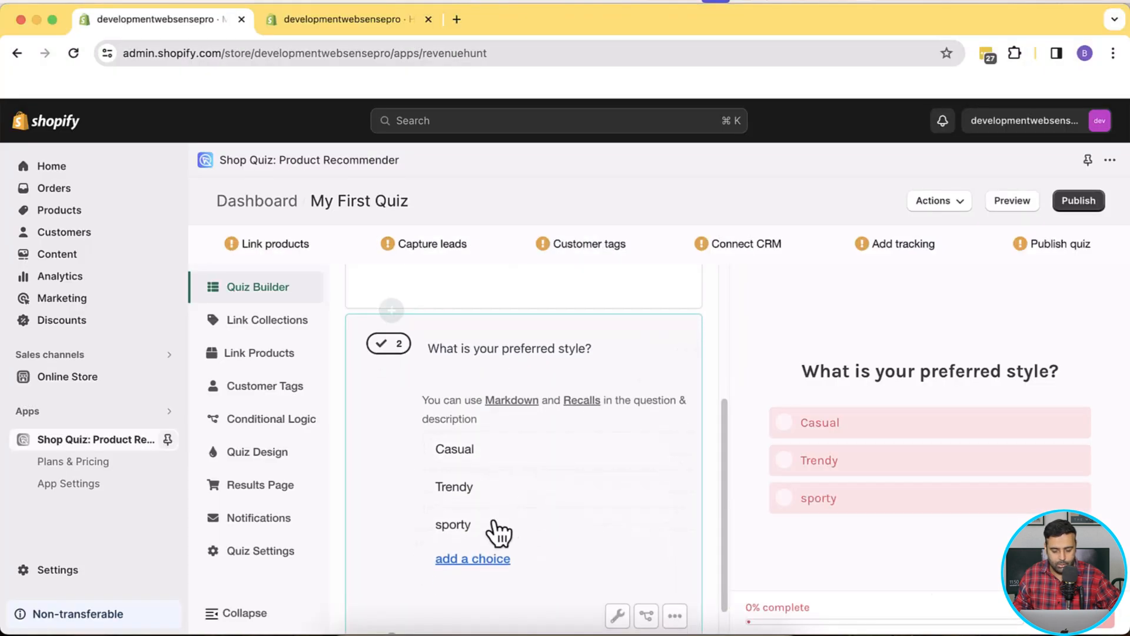
# Add "Vintage" as the fourth answer choice of the preferred-style question.
pyautogui.doubleClick(483, 562)
pyautogui.write('vINTA')
pyautogui.press('BackSpace')
pyautogui.press('BackSpace')
pyautogui.press('BackSpace')
pyautogui.press('BackSpace')
pyautogui.press('BackSpace')
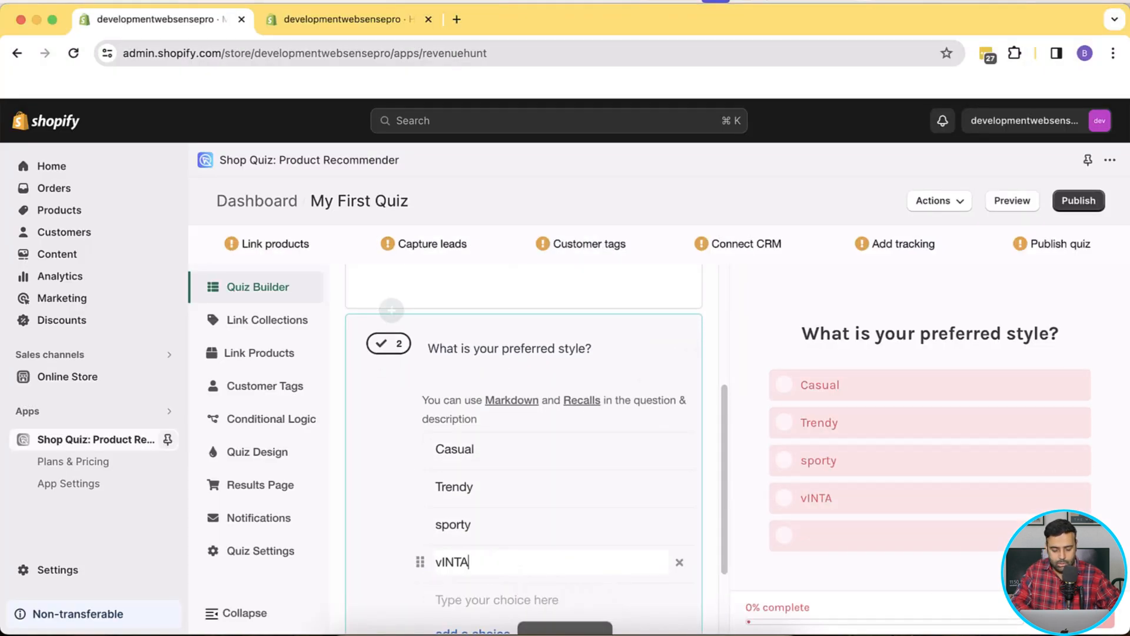
pyautogui.press('capslock')
pyautogui.write('Vintage')
# Capitalise the third answer choice so it reads "Sporty".
pyautogui.hotkey('shift', 'Tab')
pyautogui.press('Right')
pyautogui.press('Left')
pyautogui.press('Left')
pyautogui.press('Left')
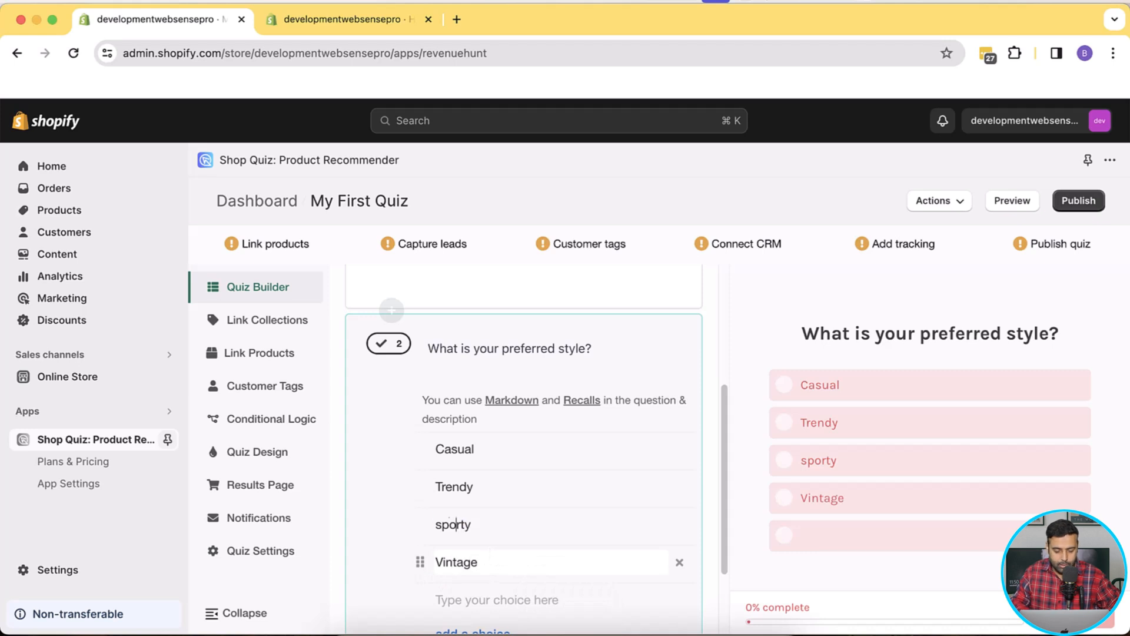
pyautogui.press('BackSpace')
pyautogui.write('S')
pyautogui.click(557, 559)
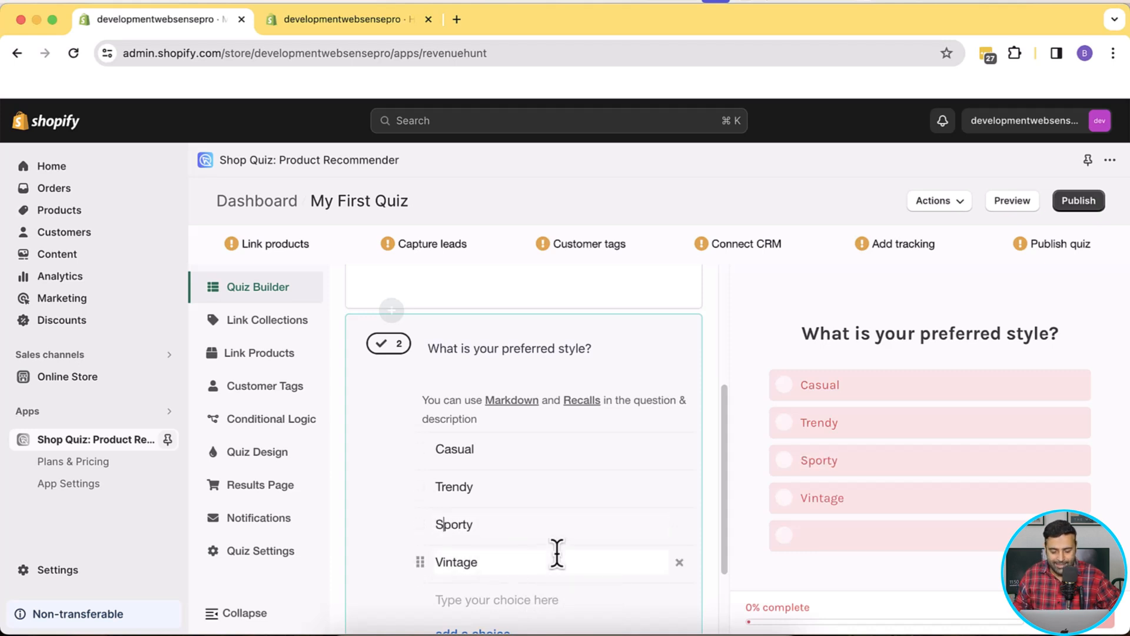
# Add a new Multiple Choice question to the quiz after the preferred-style question.
pyautogui.scroll(3, 599, 479)
pyautogui.scroll(-3, 600, 479)
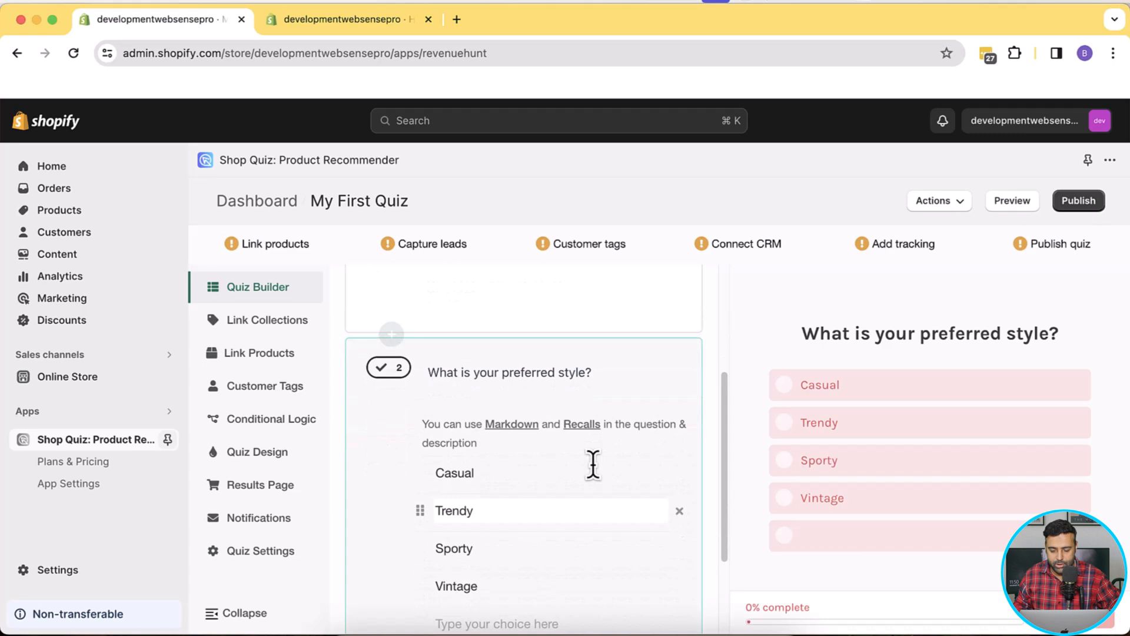
pyautogui.scroll(-3, 600, 478)
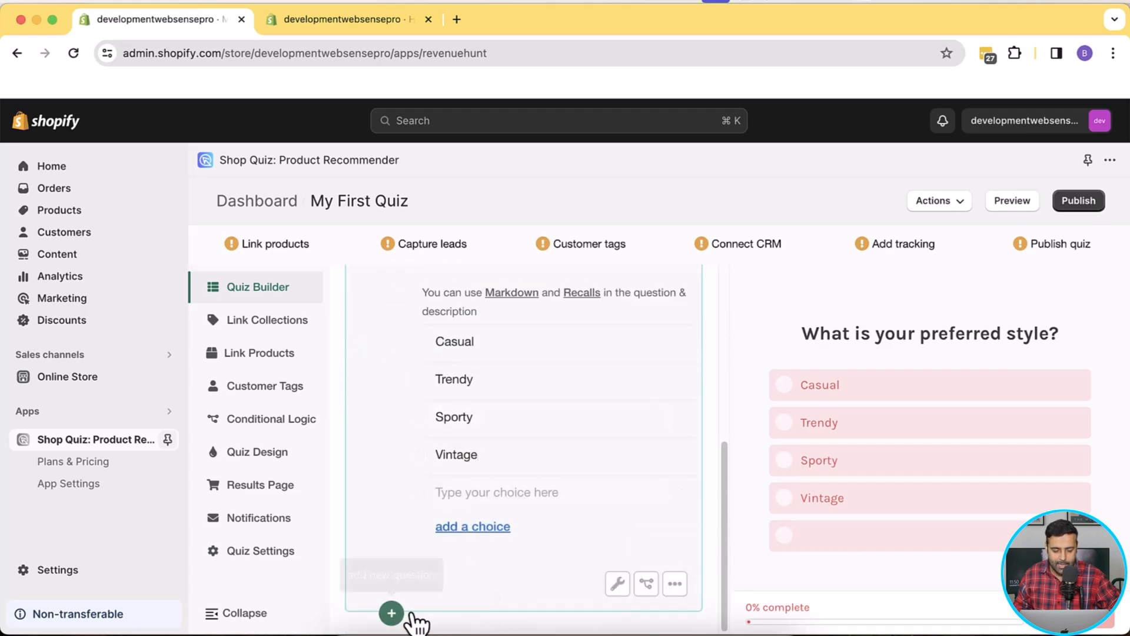
pyautogui.click(391, 613)
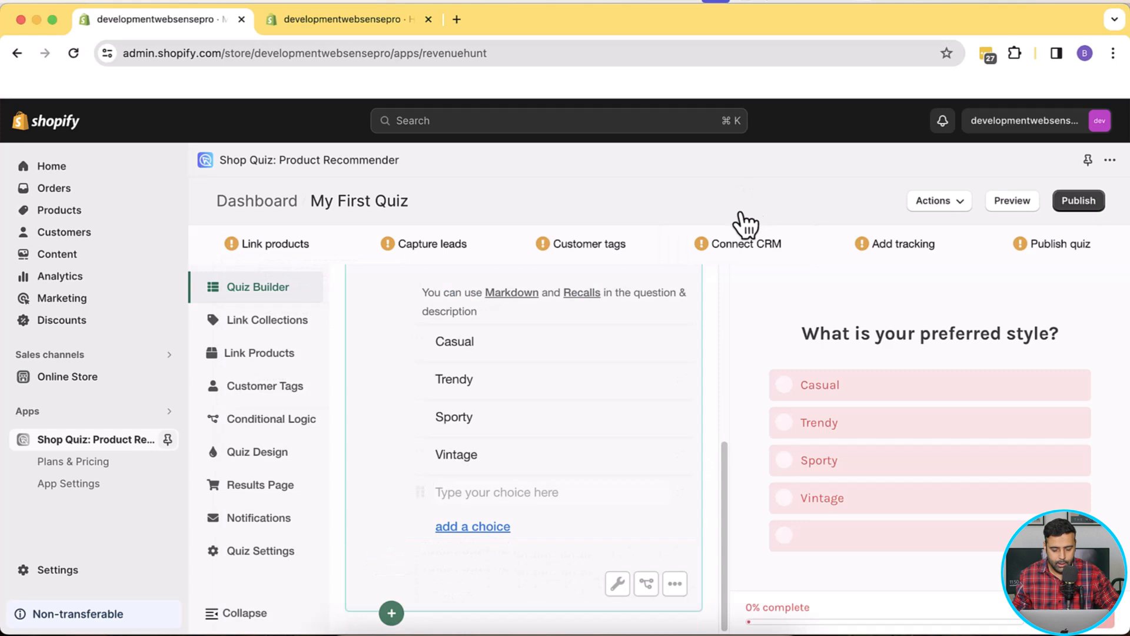
pyautogui.click(392, 613)
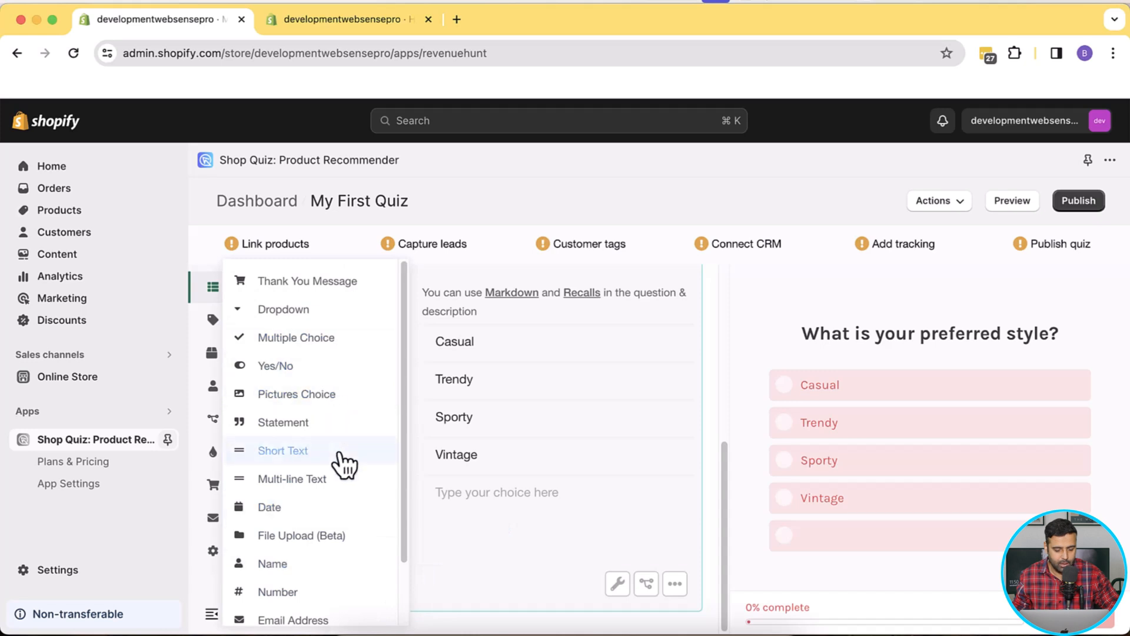
pyautogui.scroll(-2, 339, 468)
pyautogui.scroll(2, 347, 478)
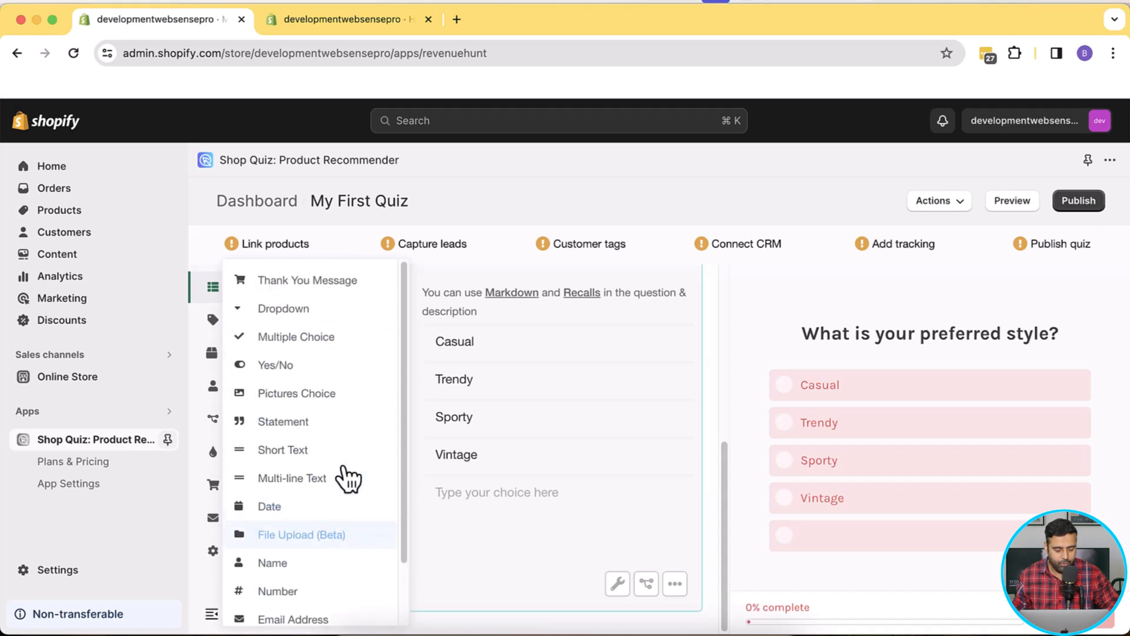
pyautogui.click(327, 339)
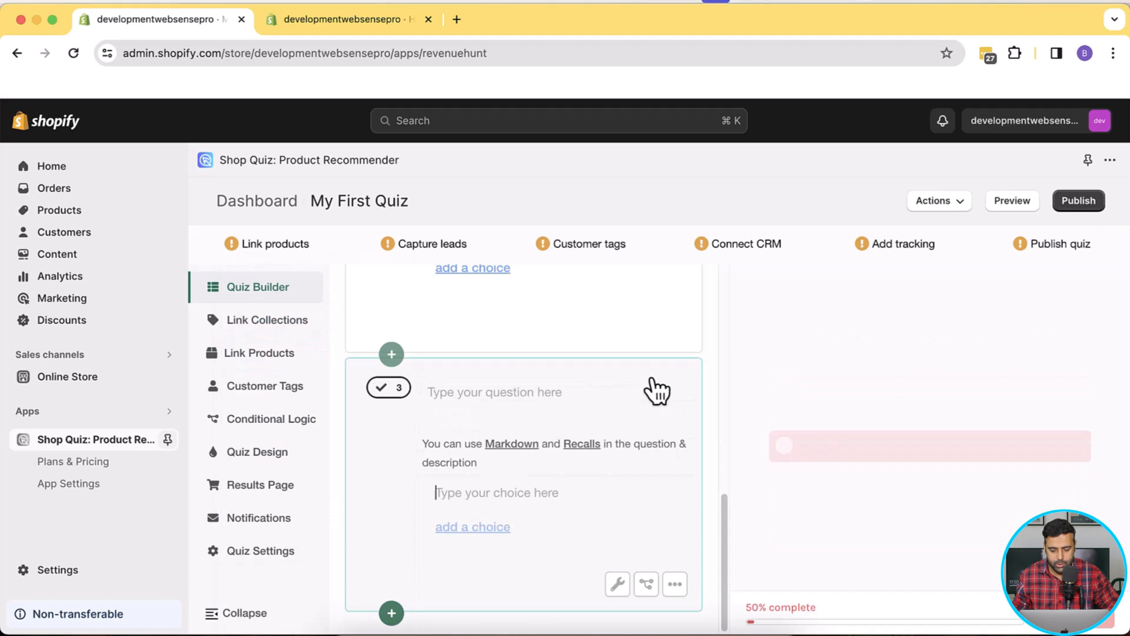
# Copy "What are your favorite colors to wear?" from ChatGPT and paste it as the text of the third question.
pyautogui.press('super+grave')
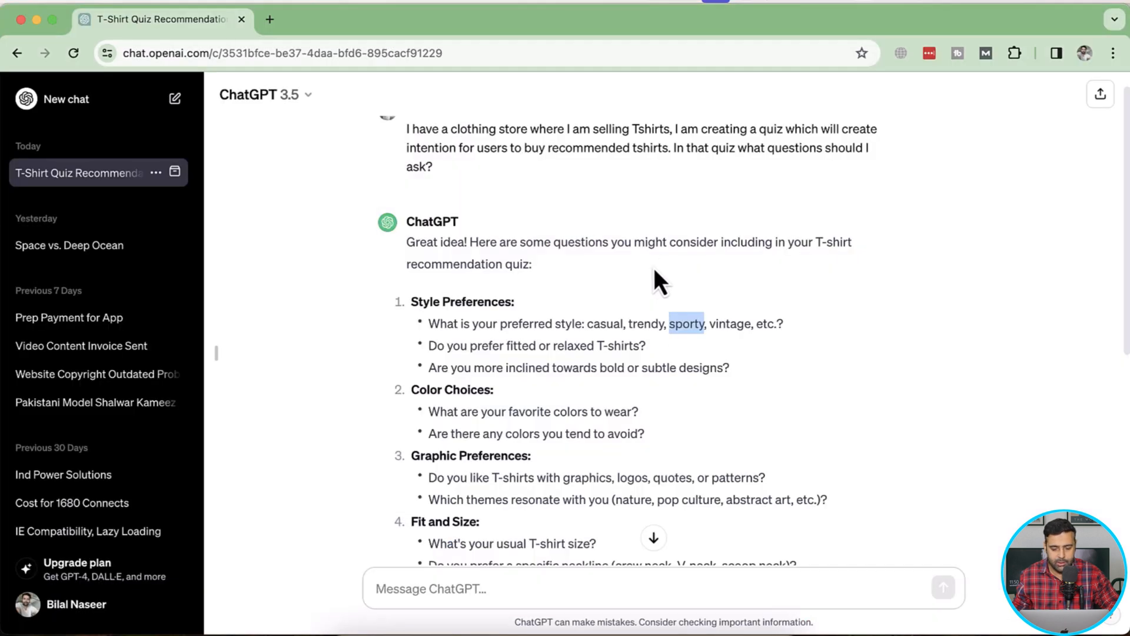
pyautogui.scroll(-3, 654, 270)
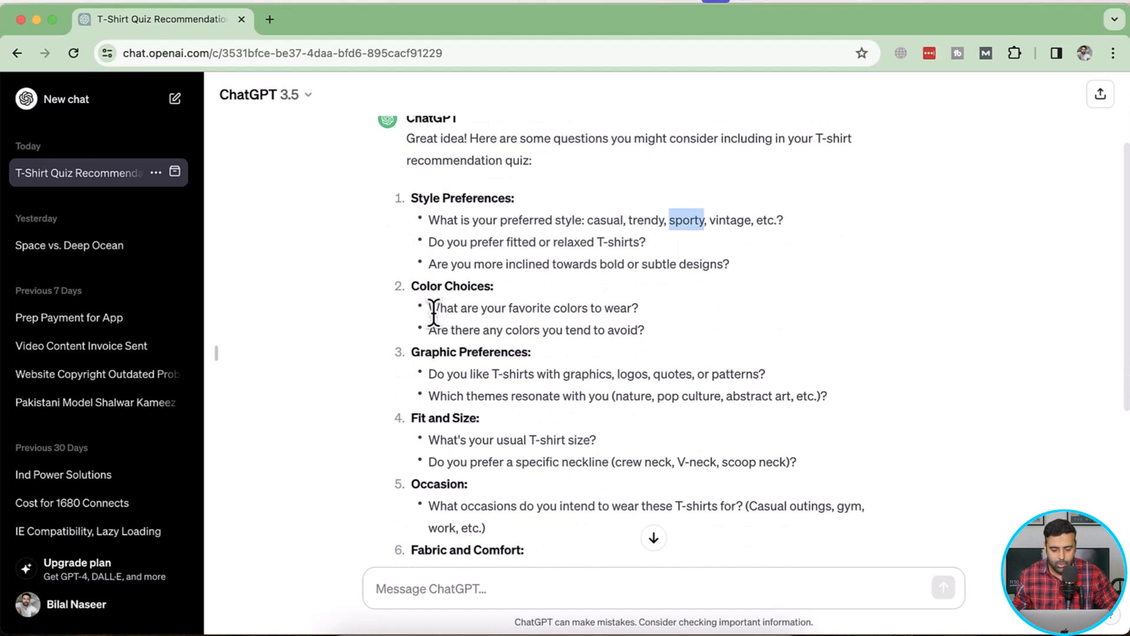
pyautogui.moveTo(647, 312); pyautogui.dragTo(430, 306)
pyautogui.press('super+grave')
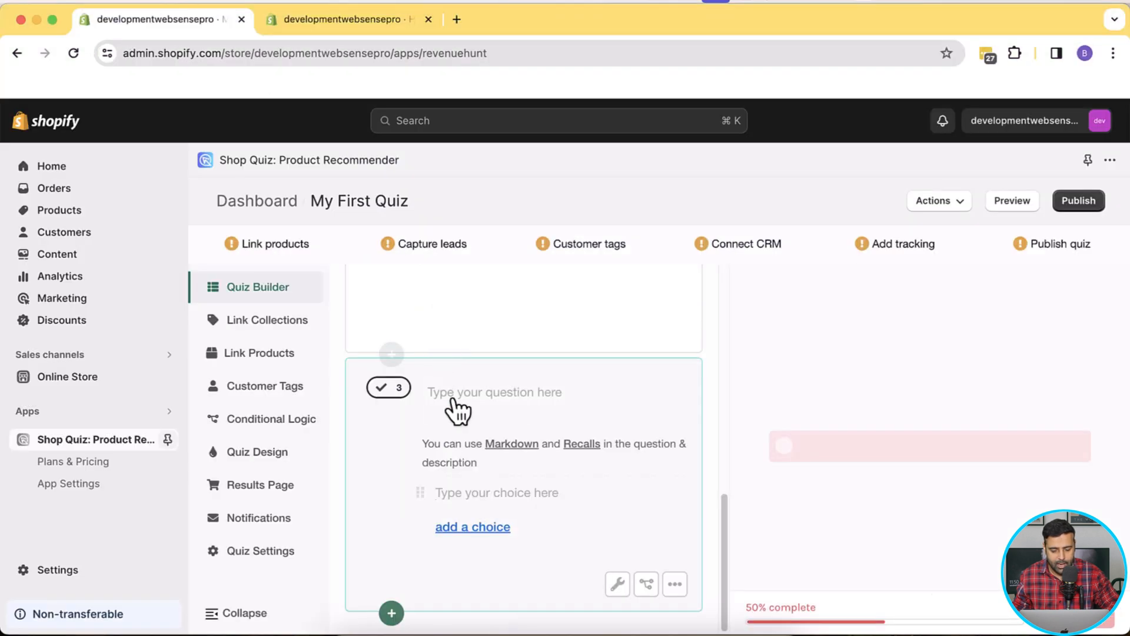
pyautogui.click(477, 494)
pyautogui.press('super+v')
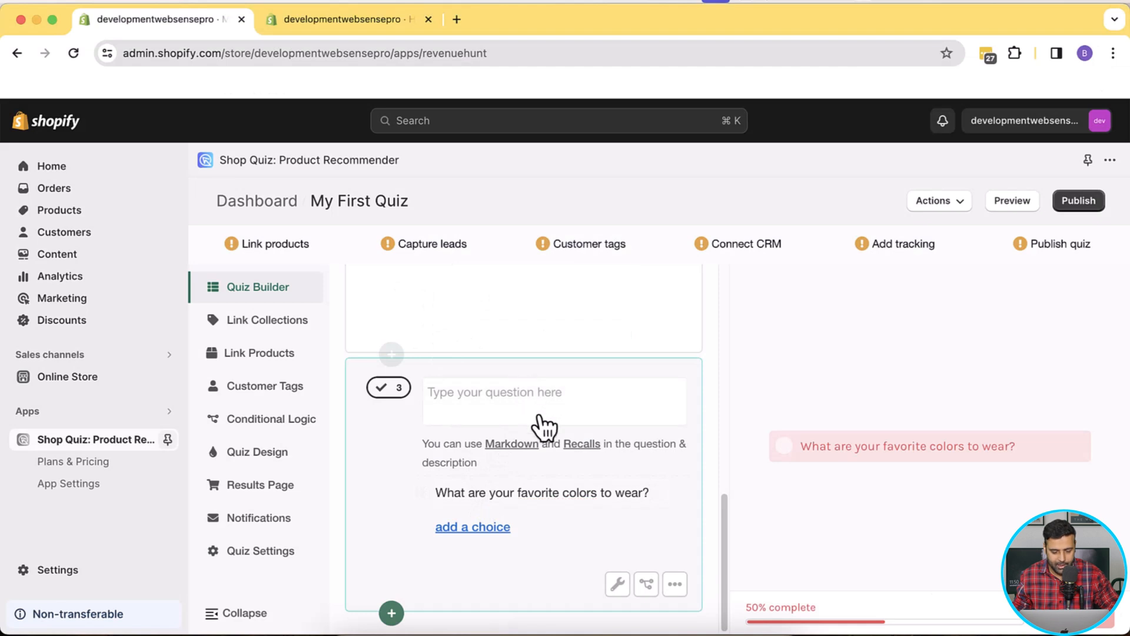
pyautogui.press('super+v')
# Give the favorite-colors question the answer choices "Blue", "Red" and "White", replacing the question text pasted in the first choice.
pyautogui.click(597, 494)
pyautogui.press('super+a')
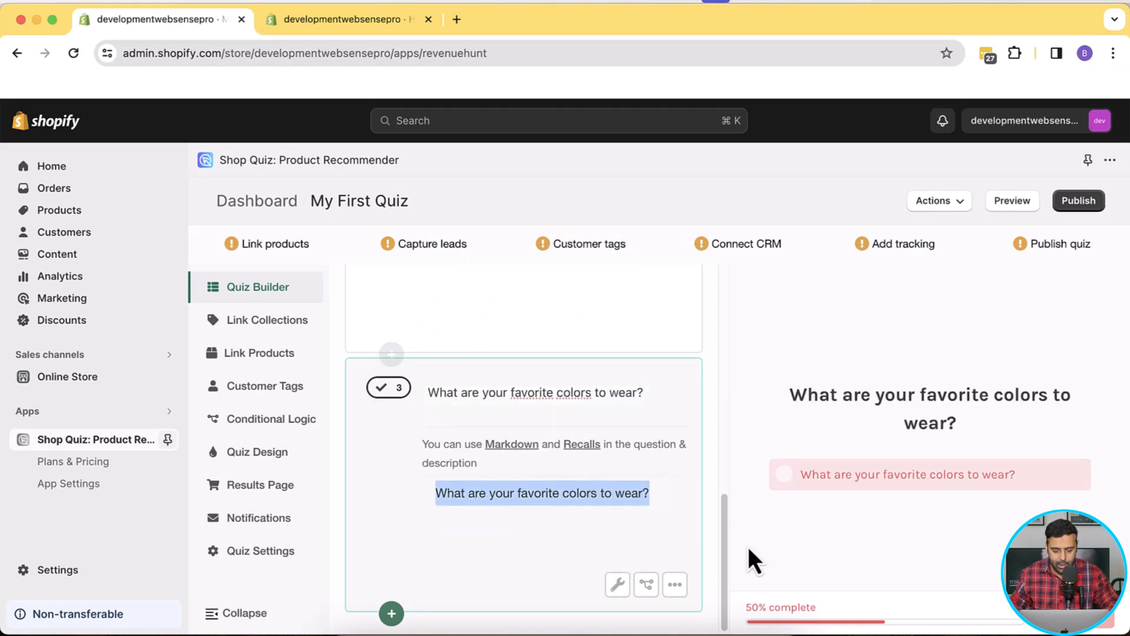
pyautogui.write('Blue')
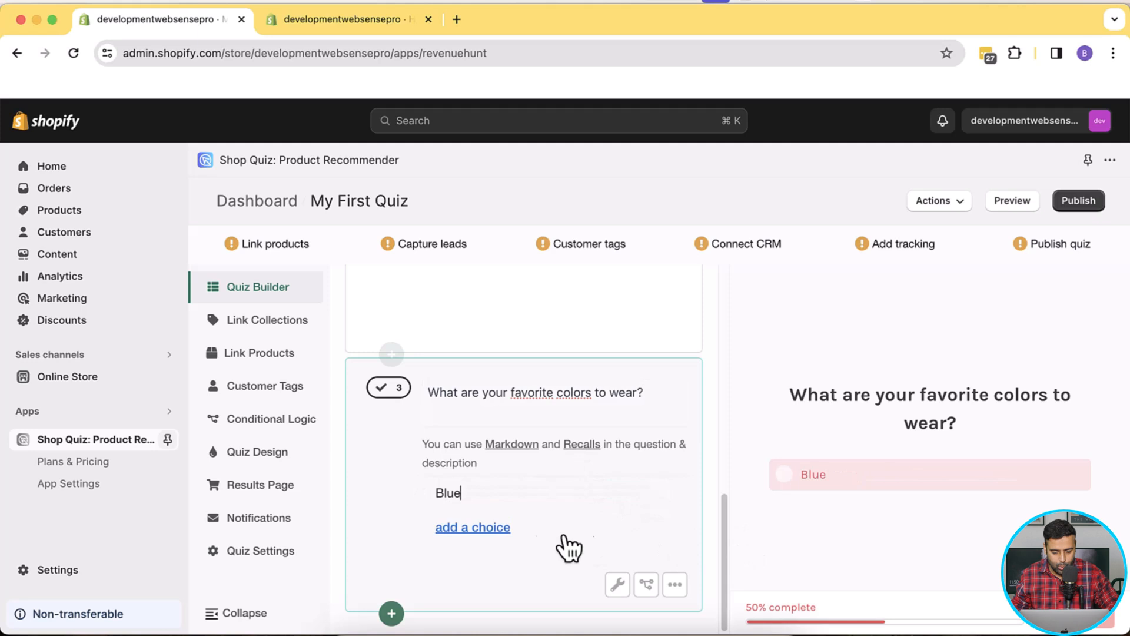
pyautogui.click(478, 528)
pyautogui.write('Red')
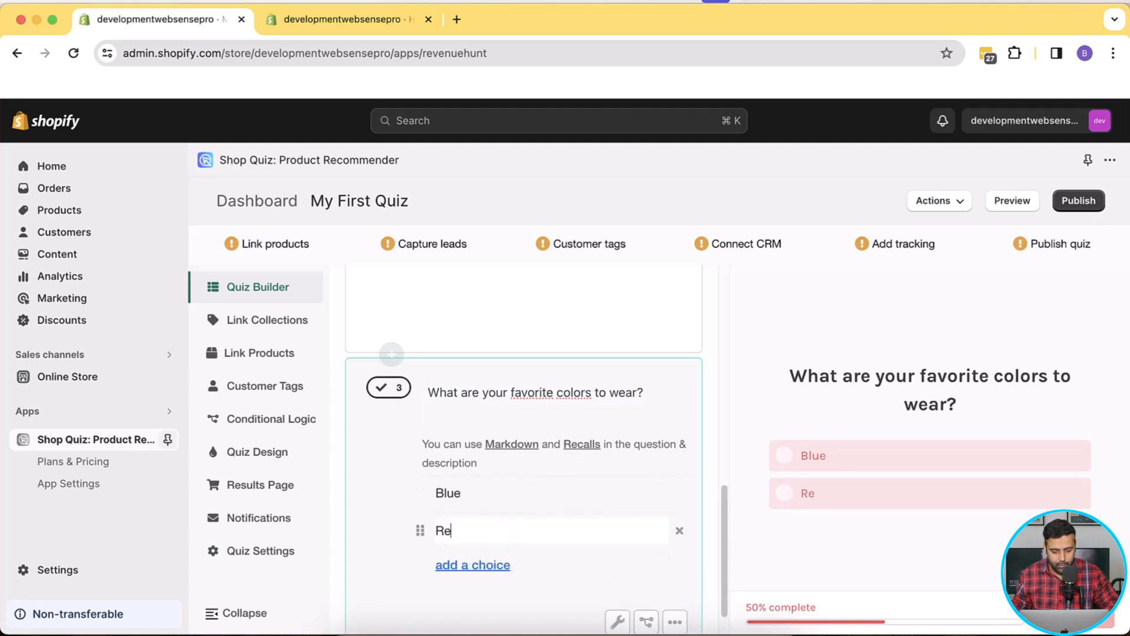
pyautogui.click(484, 565)
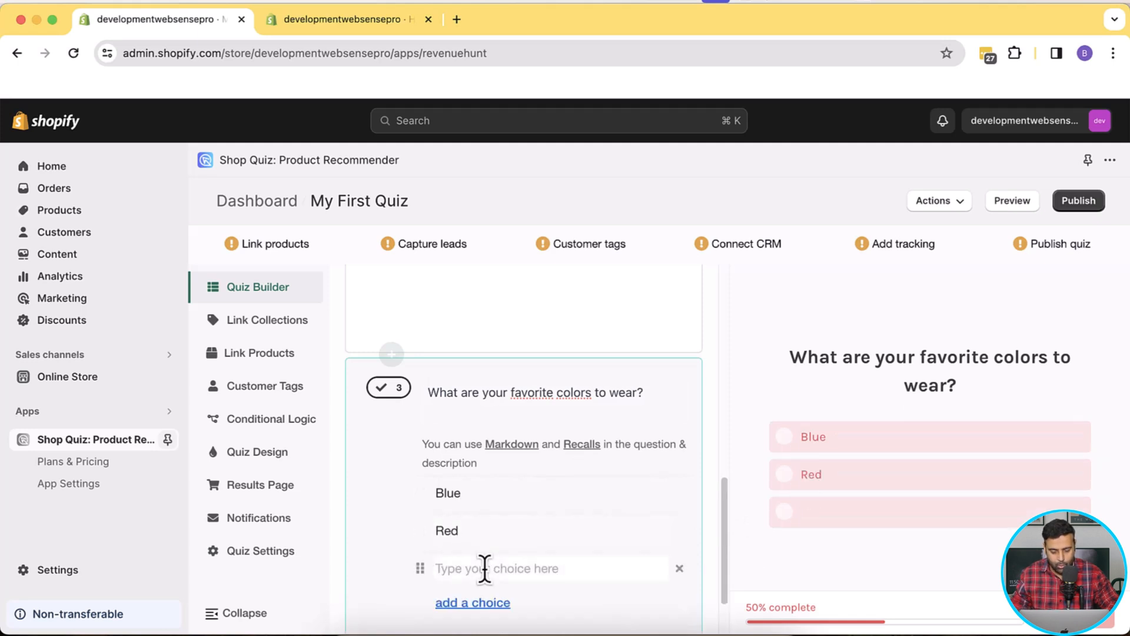
pyautogui.write('Whi')
pyautogui.click(567, 481)
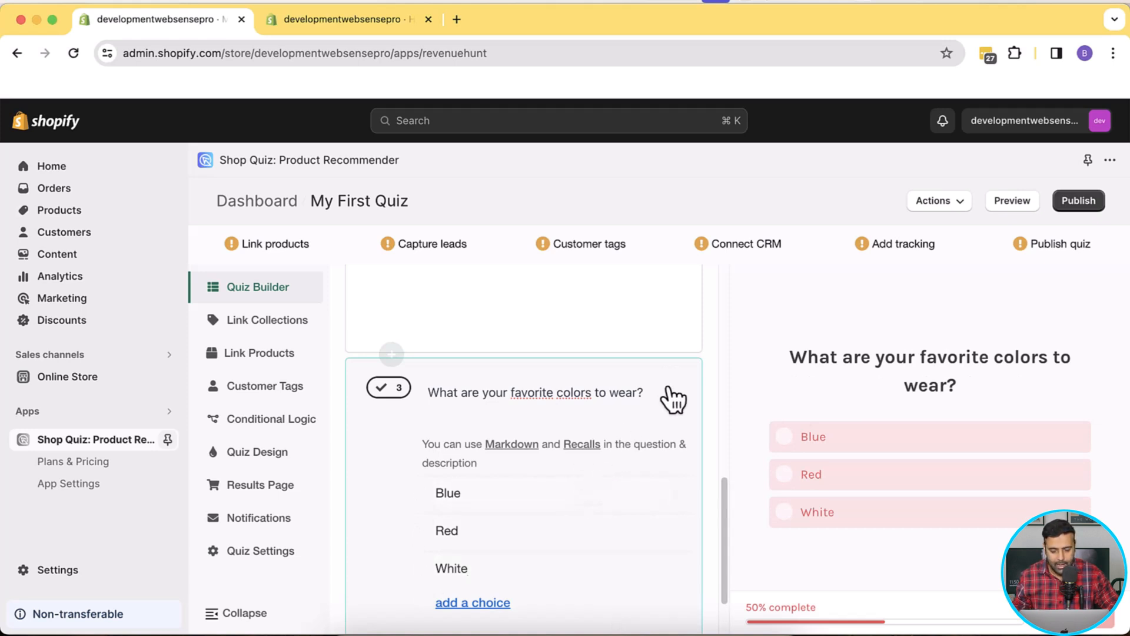
# Copy "Do you have any preferences regarding fabric" from the Fabric and Comfort section of the ChatGPT answer and return to the quiz.
pyautogui.scroll(-2, 670, 384)
pyautogui.press('super+grave')
pyautogui.scroll(-4, 711, 318)
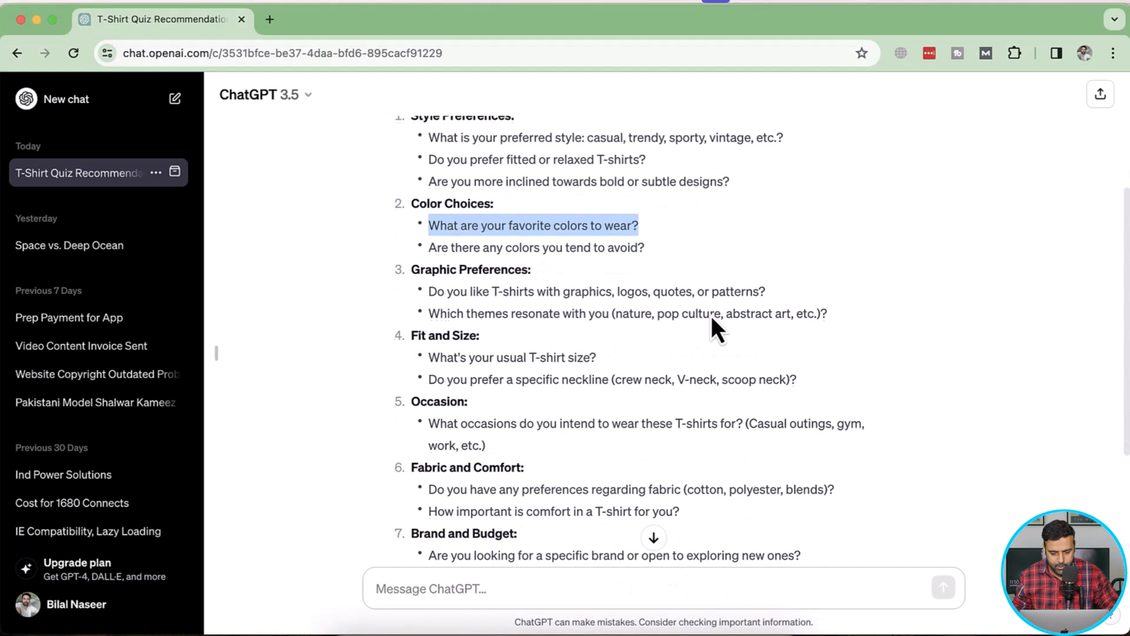
pyautogui.scroll(-1, 711, 315)
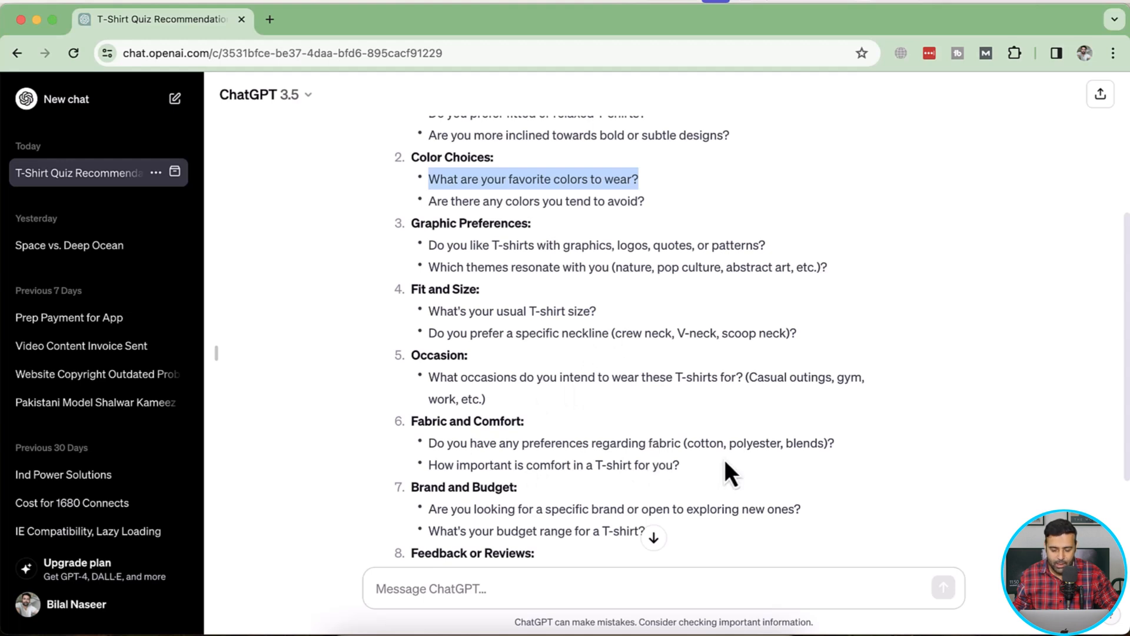
pyautogui.moveTo(430, 442); pyautogui.dragTo(681, 446)
pyautogui.press('super+c')
pyautogui.press('super+grave')
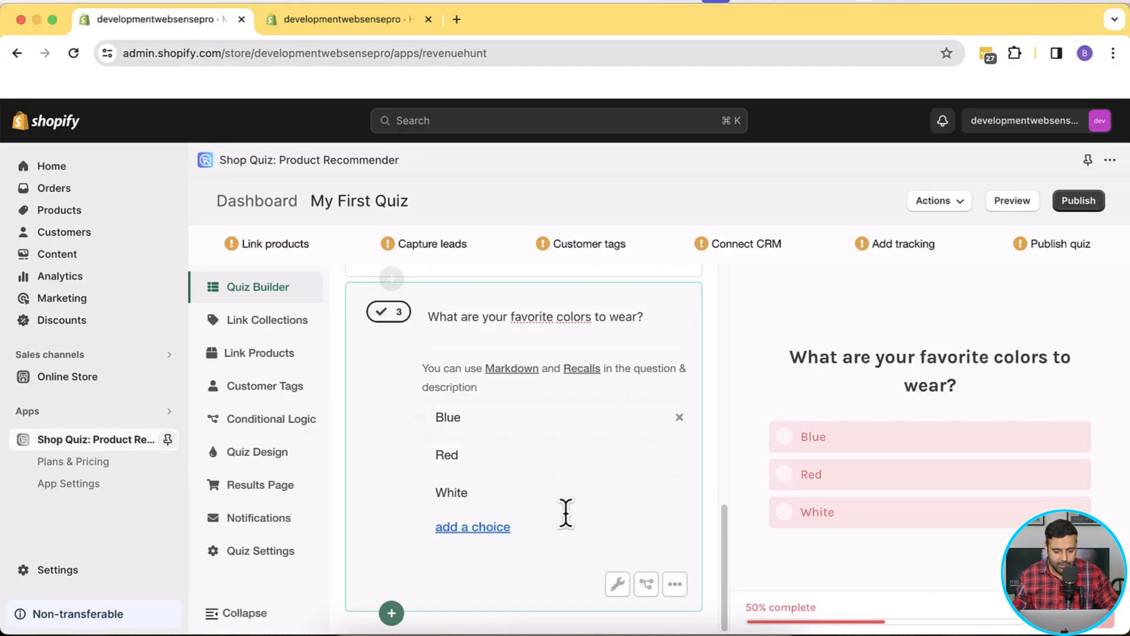
# Add a fourth Multiple Choice question reading "Do you have any preferences regarding fabric?".
pyautogui.click(396, 614)
pyautogui.click(392, 614)
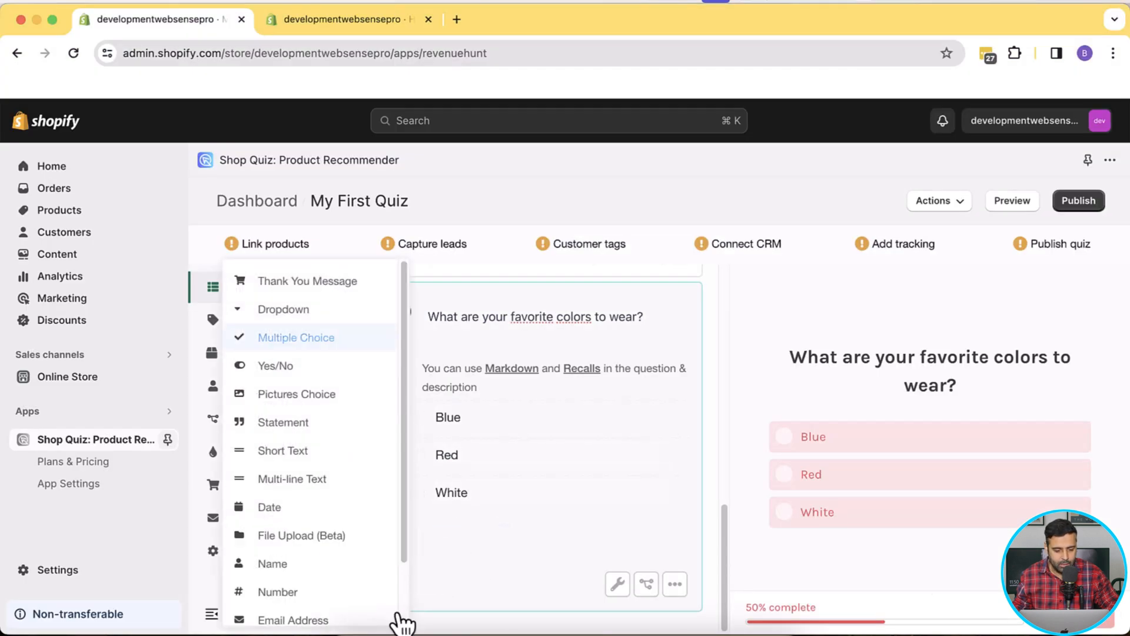
pyautogui.click(349, 345)
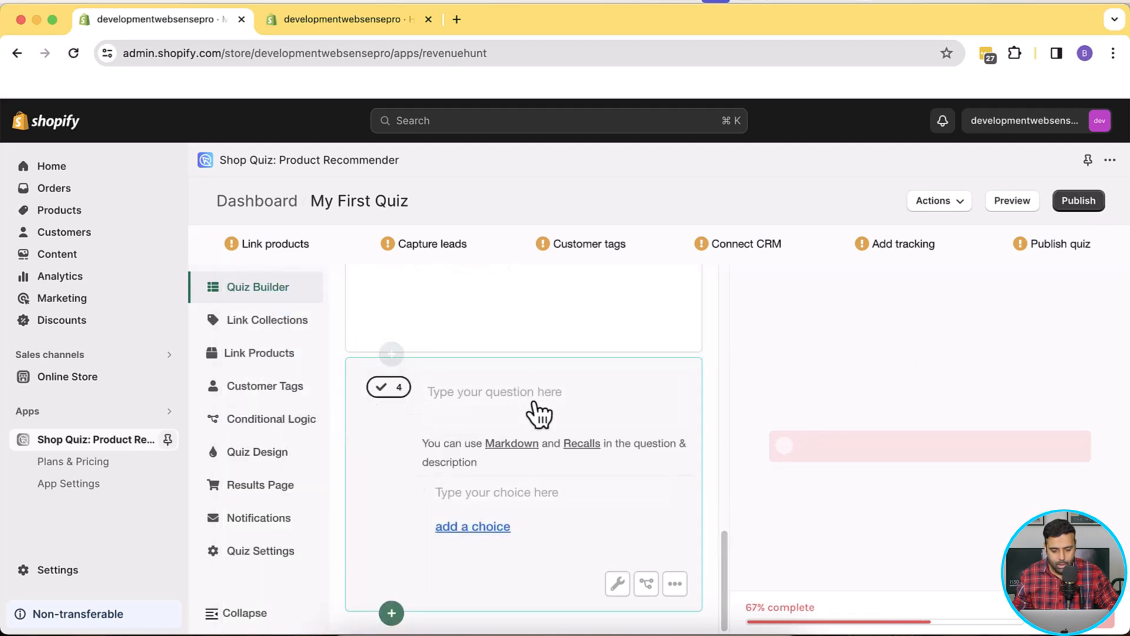
pyautogui.click(533, 401)
pyautogui.press('super+v')
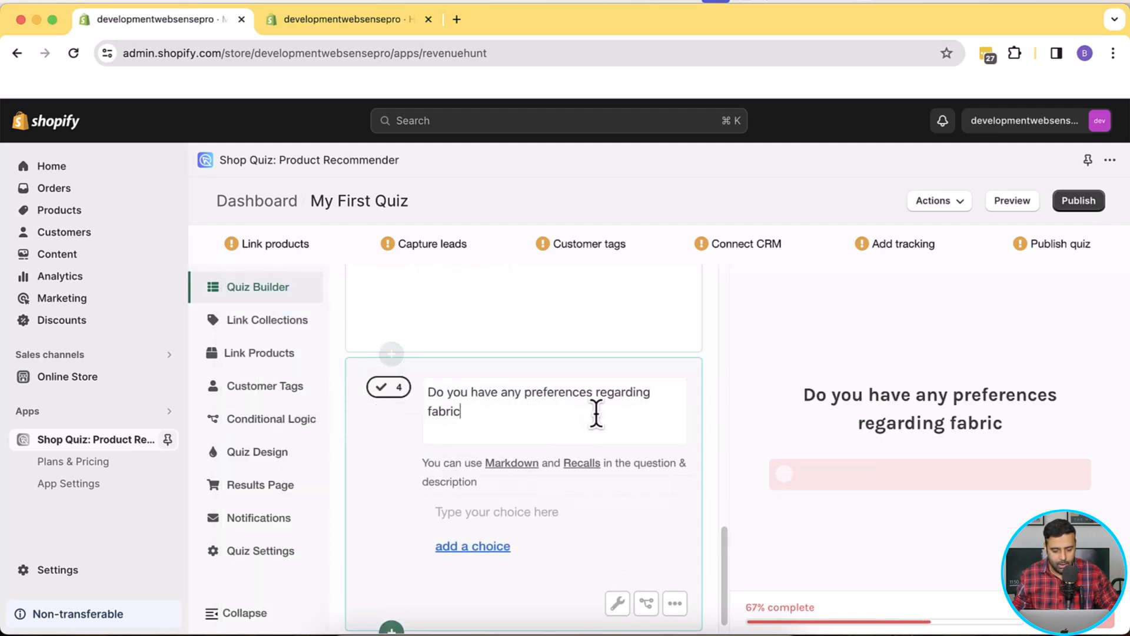
pyautogui.write('?')
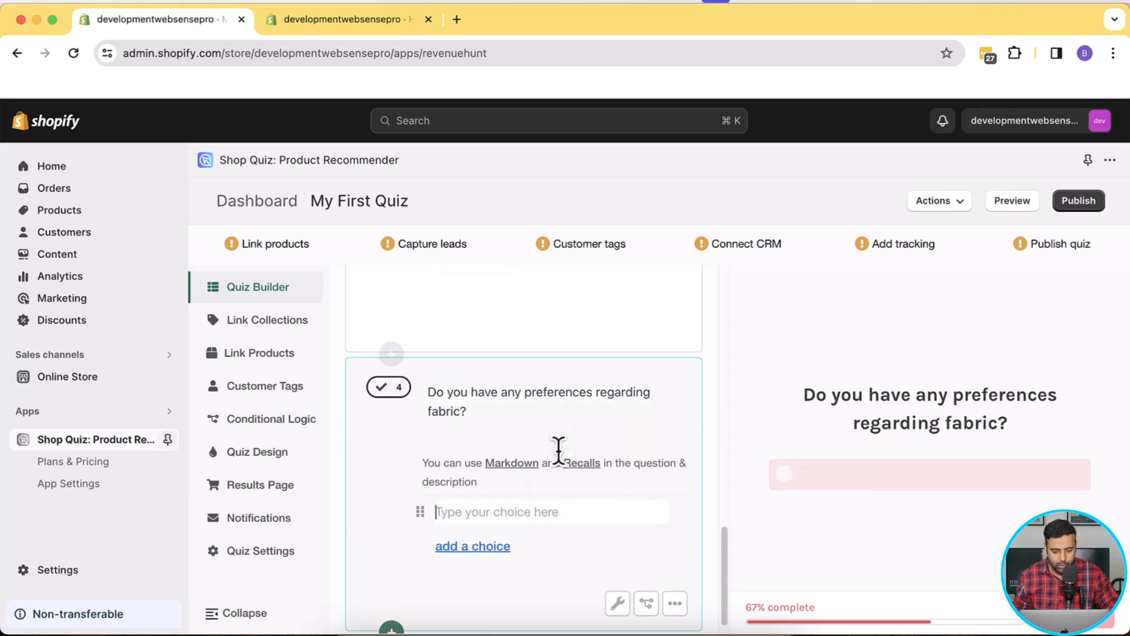
# Copy "cotton" from the ChatGPT fabric question and paste it as the first answer choice of the fabric question.
pyautogui.scroll(10, 577, 435)
pyautogui.scroll(-2, 538, 347)
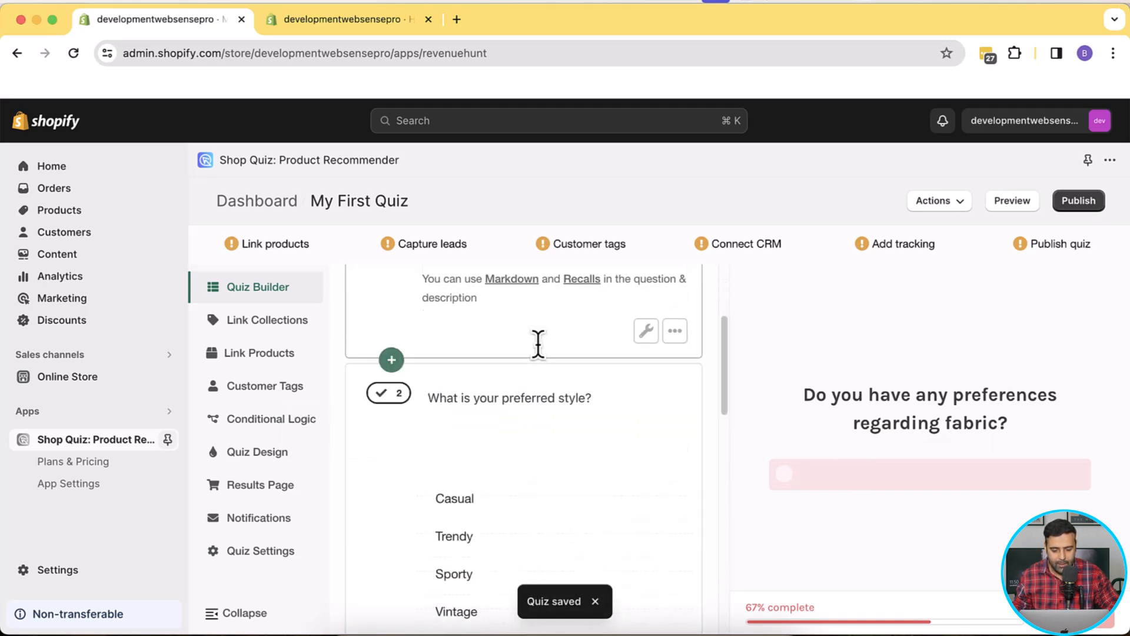
pyautogui.scroll(-6, 599, 348)
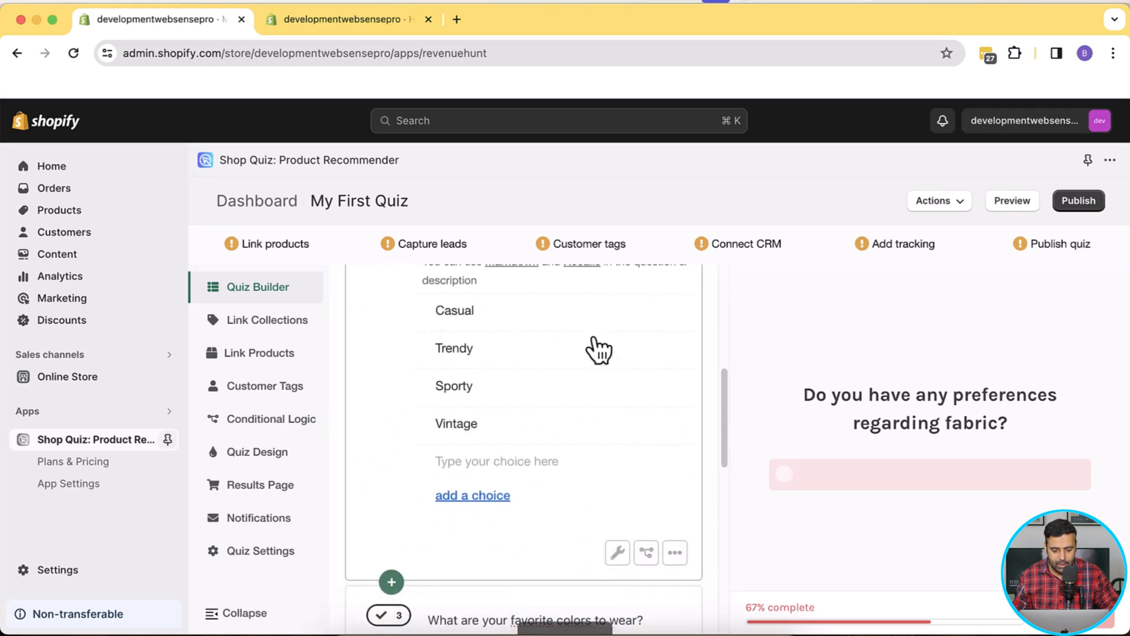
pyautogui.scroll(-8, 598, 351)
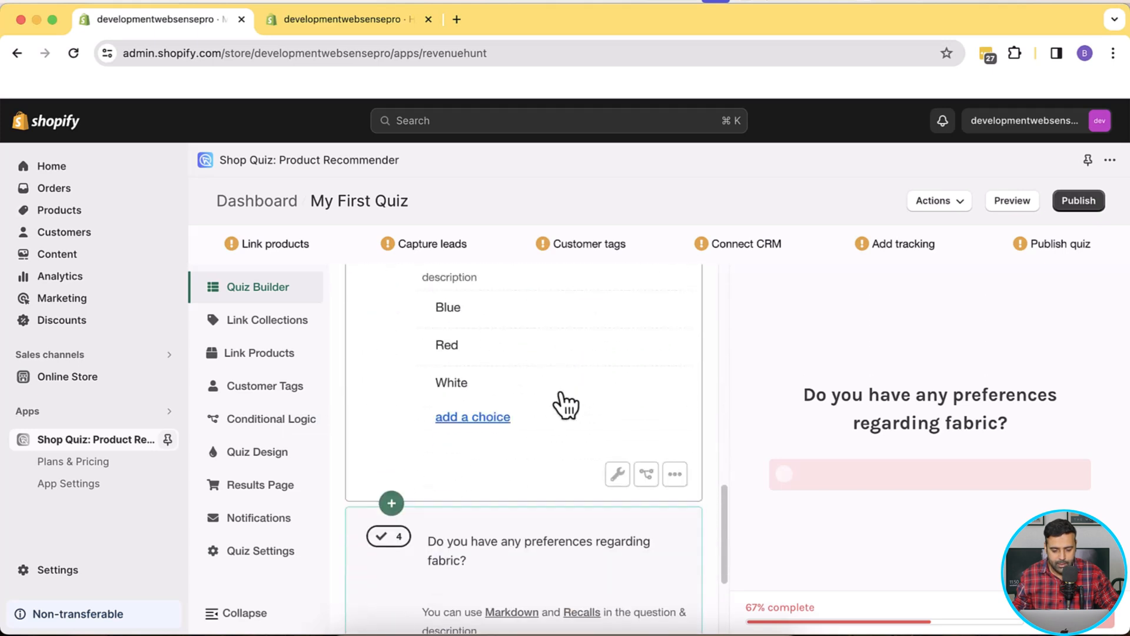
pyautogui.scroll(-2, 559, 390)
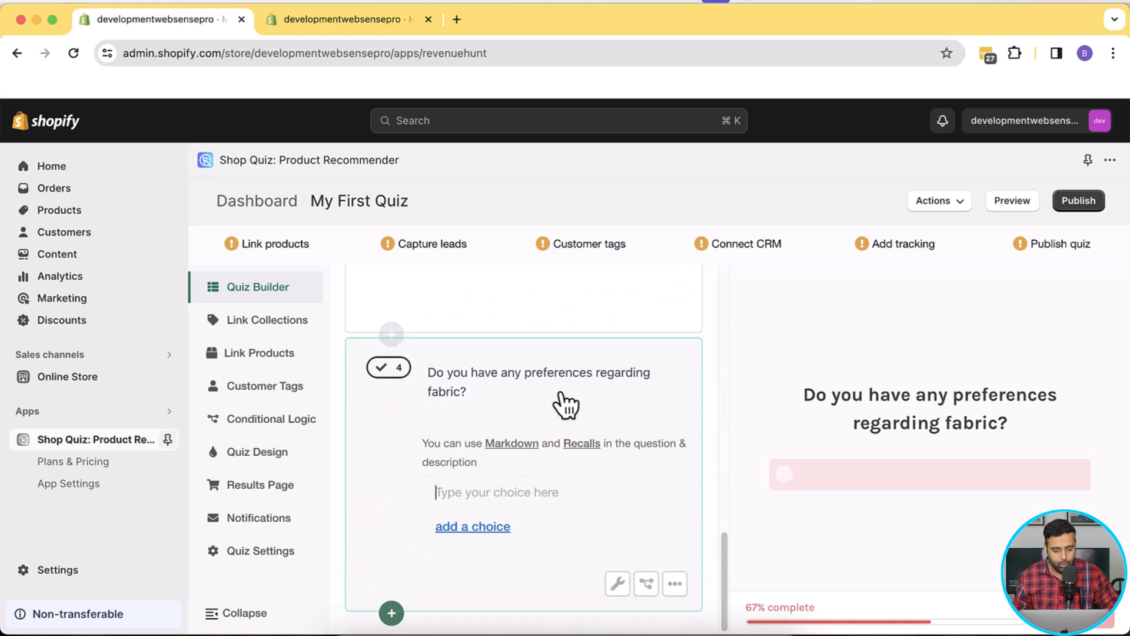
pyautogui.press('super+grave')
pyautogui.doubleClick(700, 442)
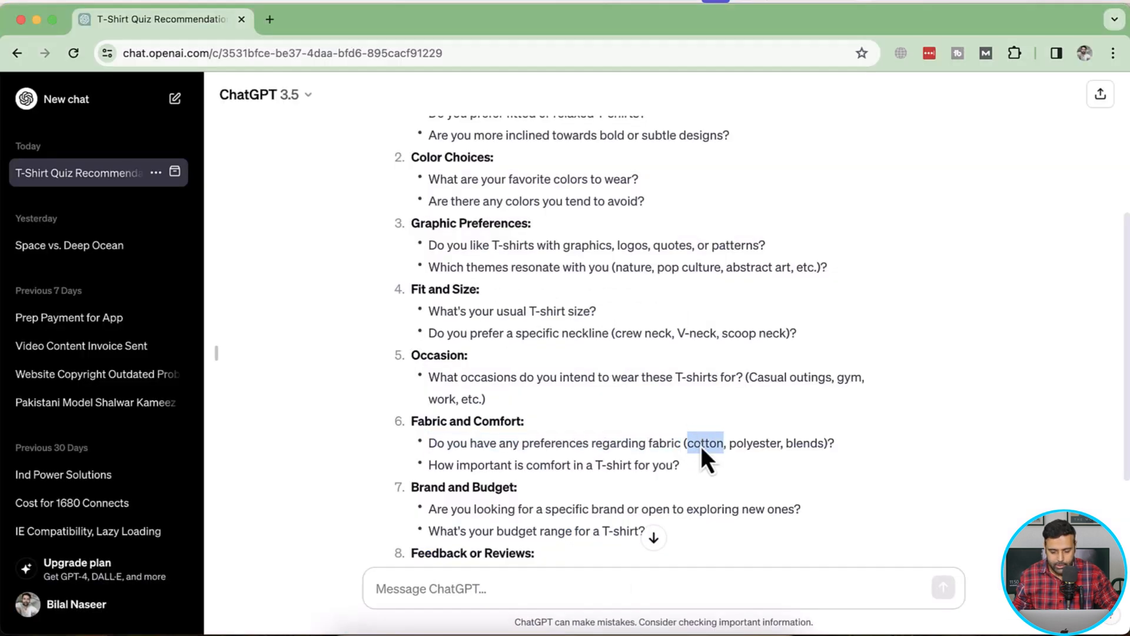
pyautogui.press('super+c')
pyautogui.press('super+grave')
pyautogui.press('super+v')
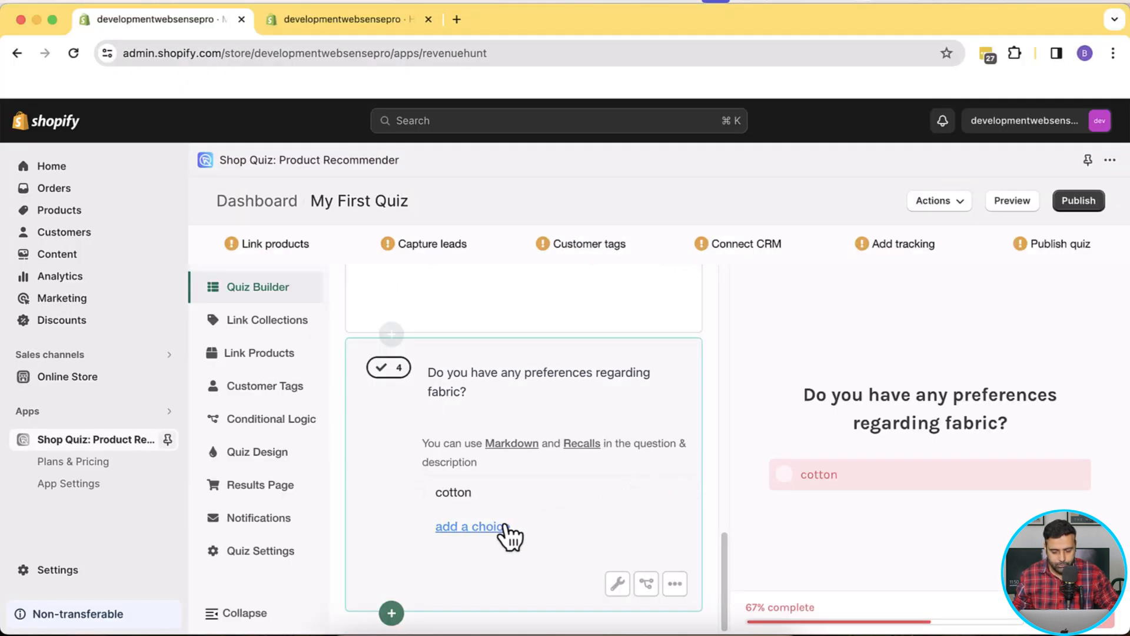
# Add a second answer choice to the fabric question and fill it with "polyester" copied from ChatGPT.
pyautogui.click(505, 527)
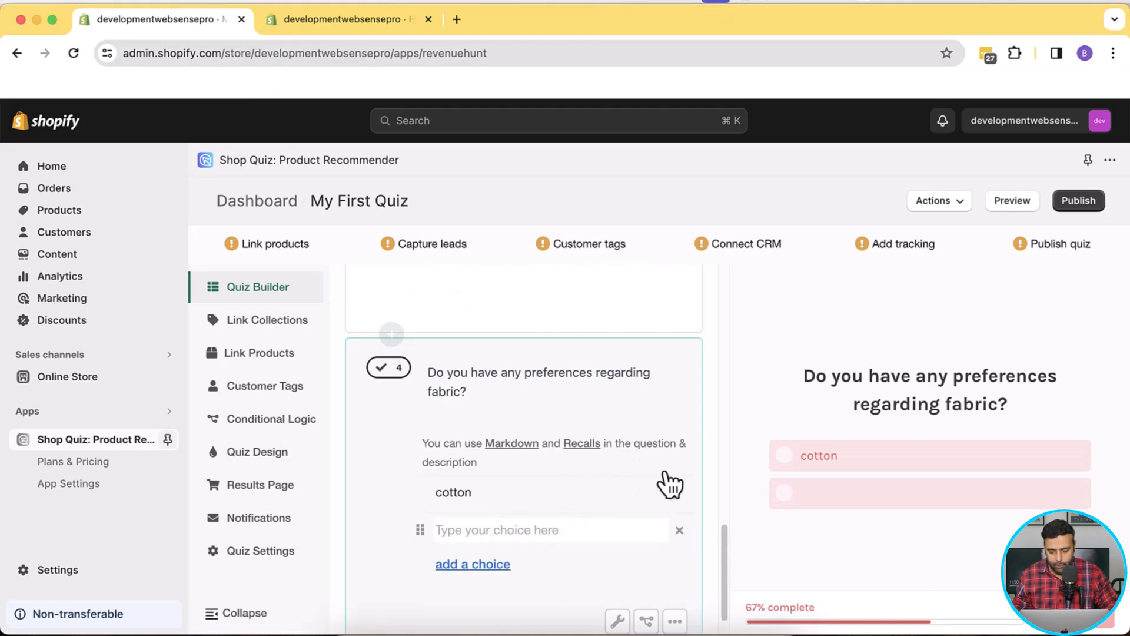
pyautogui.press('super+grave')
pyautogui.doubleClick(758, 443)
pyautogui.press('super+c')
pyautogui.press('super+grave')
pyautogui.press('super+v')
# Add "blends" from the ChatGPT suggestions as the third answer choice of the fabric question.
pyautogui.press('super+grave')
pyautogui.click(797, 443)
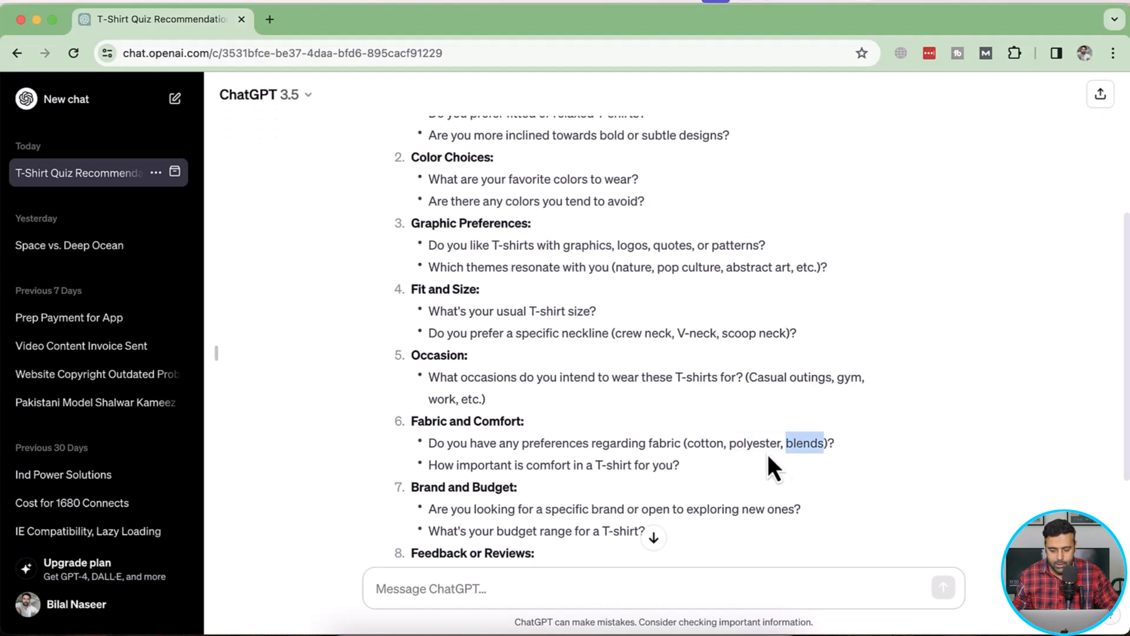
pyautogui.press('super+grave')
pyautogui.scroll(-1, 530, 530)
pyautogui.click(486, 537)
pyautogui.write('blends')
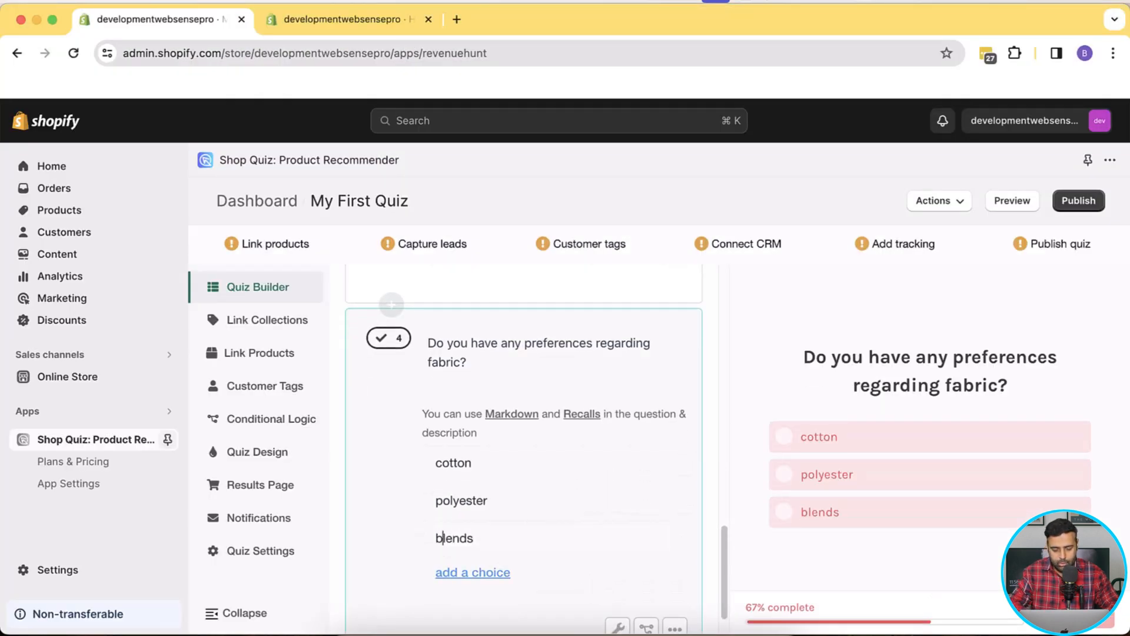
# Capitalise the fabric answer choices so they read "Cotton", "Polyester" and "Blends".
pyautogui.click(443, 501)
pyautogui.press('BackSpace')
pyautogui.write('P')
pyautogui.click(442, 463)
pyautogui.press('BackSpace')
pyautogui.write('C')
pyautogui.scroll(-1, 655, 501)
pyautogui.scroll(2, 656, 502)
pyautogui.scroll(-3, 655, 502)
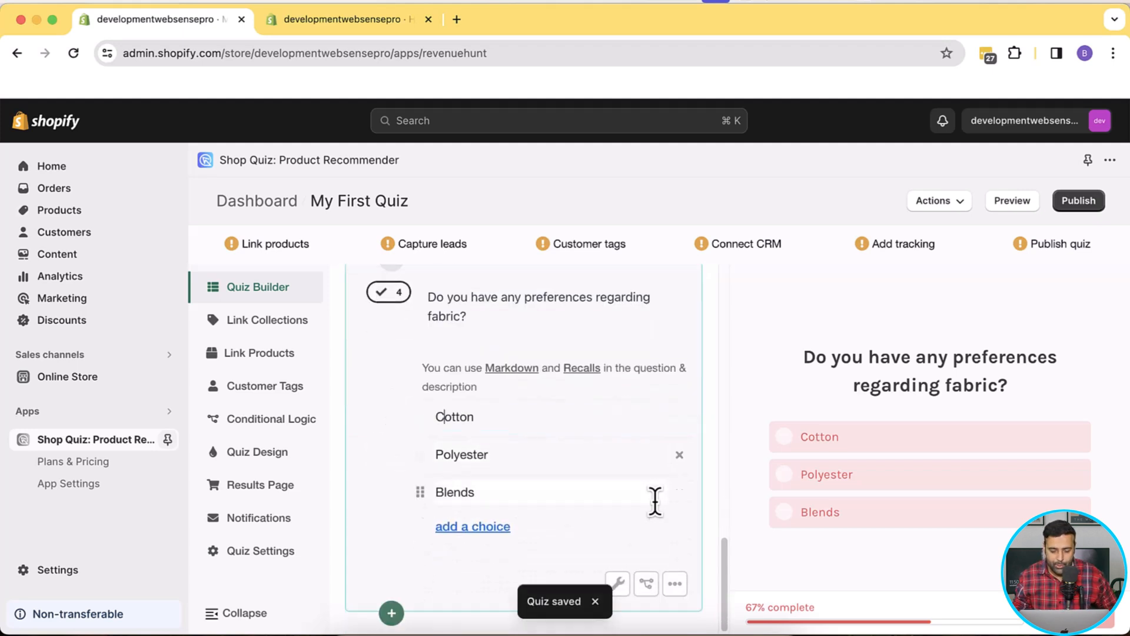
# Open the quiz's Link Products section and look over the product fields offered for each question's answer choices.
pyautogui.click(275, 355)
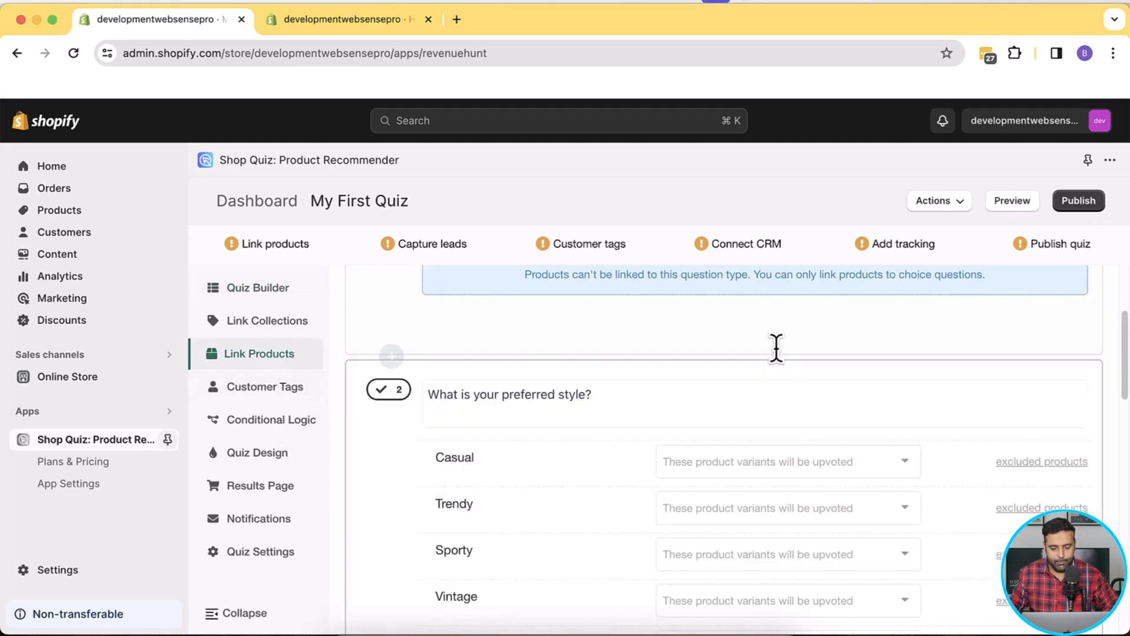
pyautogui.moveTo(1126, 365); pyautogui.dragTo(1127, 495)
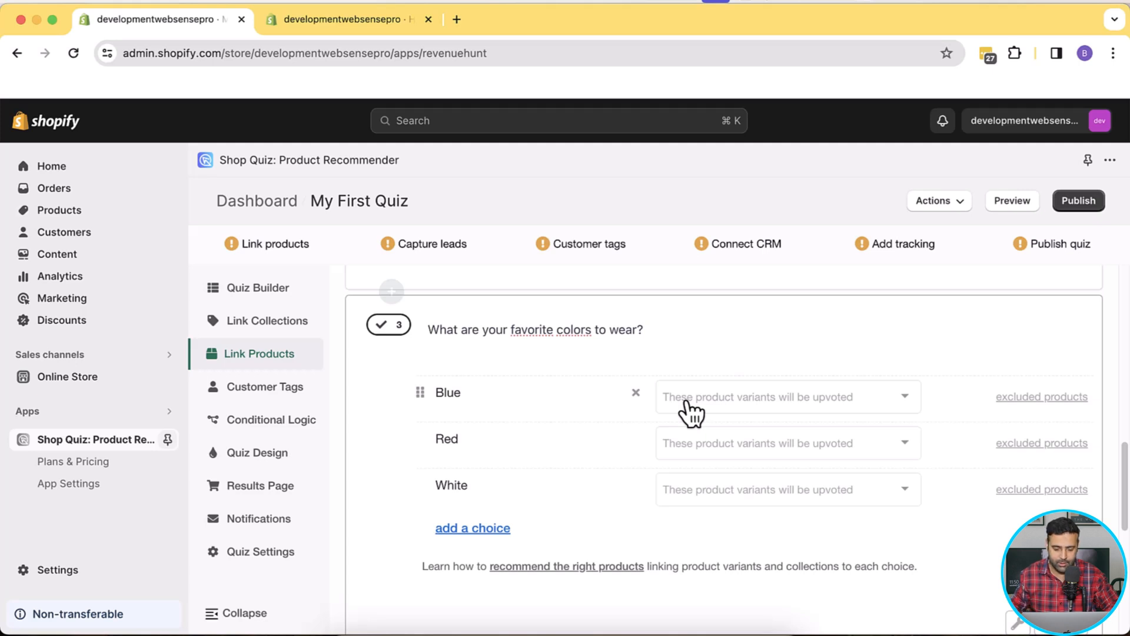
pyautogui.scroll(10, 980, 480)
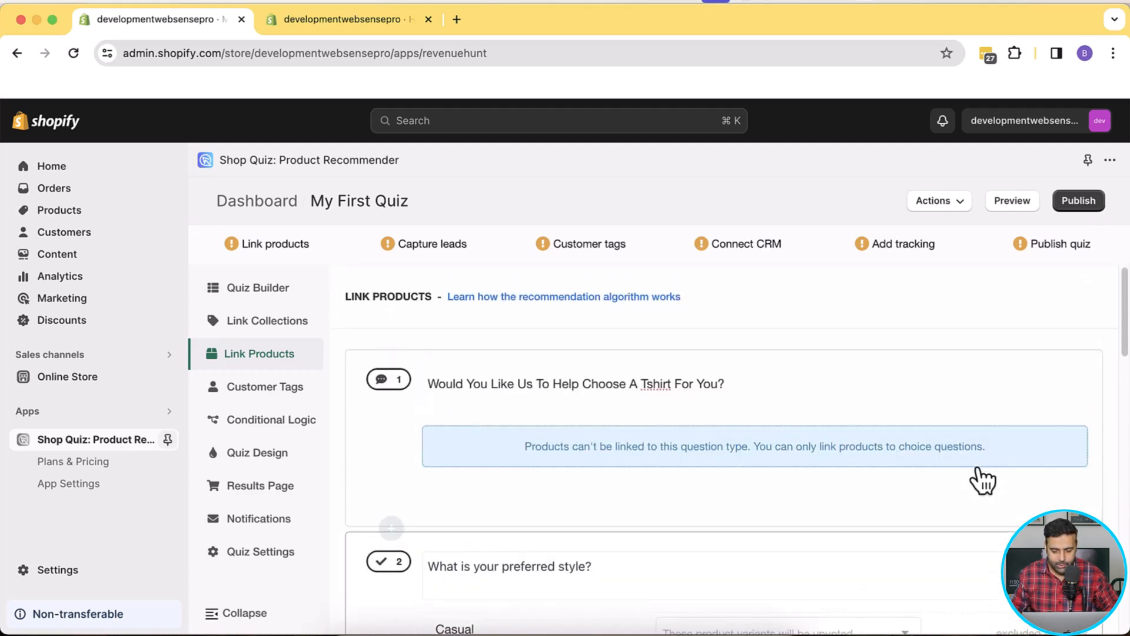
# Link the product variant "POLO / Small / BLACK / Cotton" to the Casual answer of the preferred style question.
pyautogui.scroll(-5, 983, 480)
pyautogui.scroll(1, 984, 380)
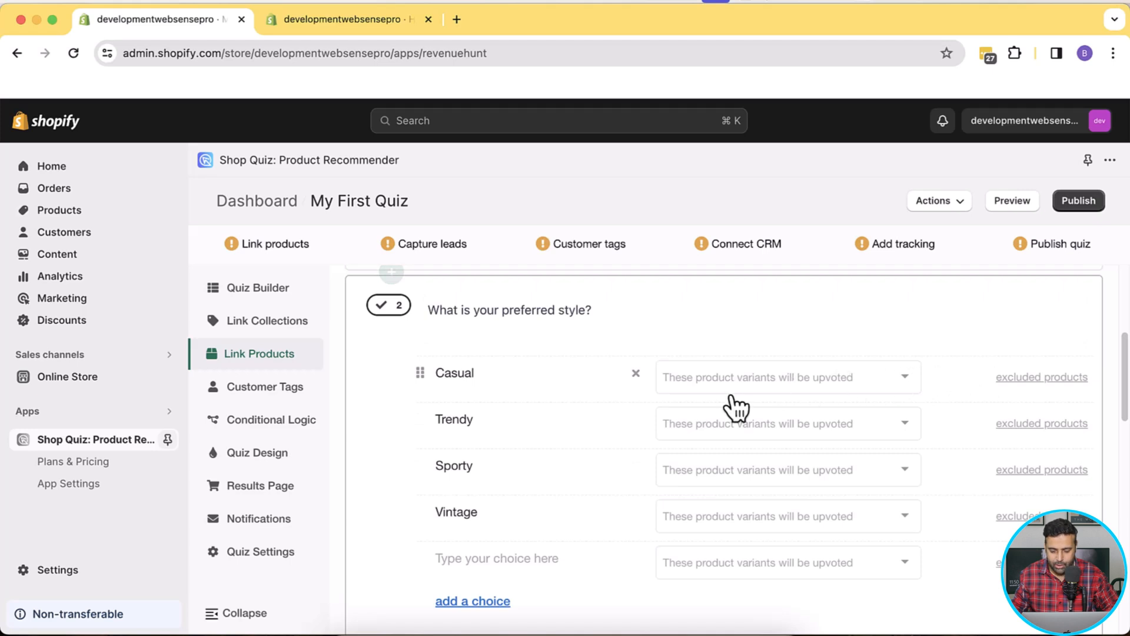
pyautogui.click(865, 386)
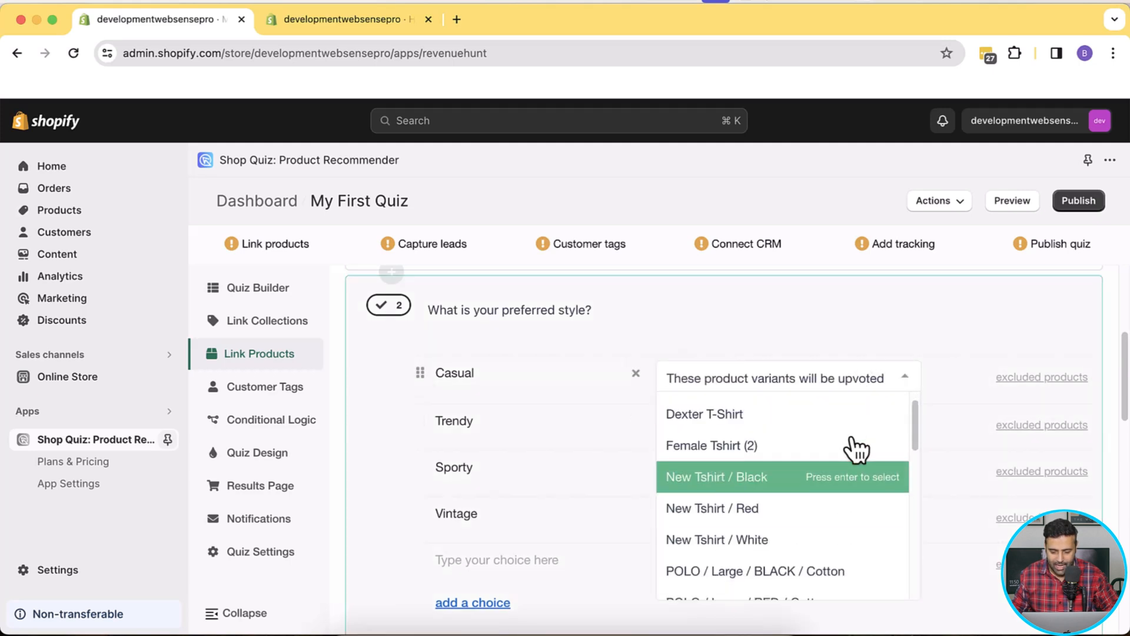
pyautogui.scroll(-5, 854, 451)
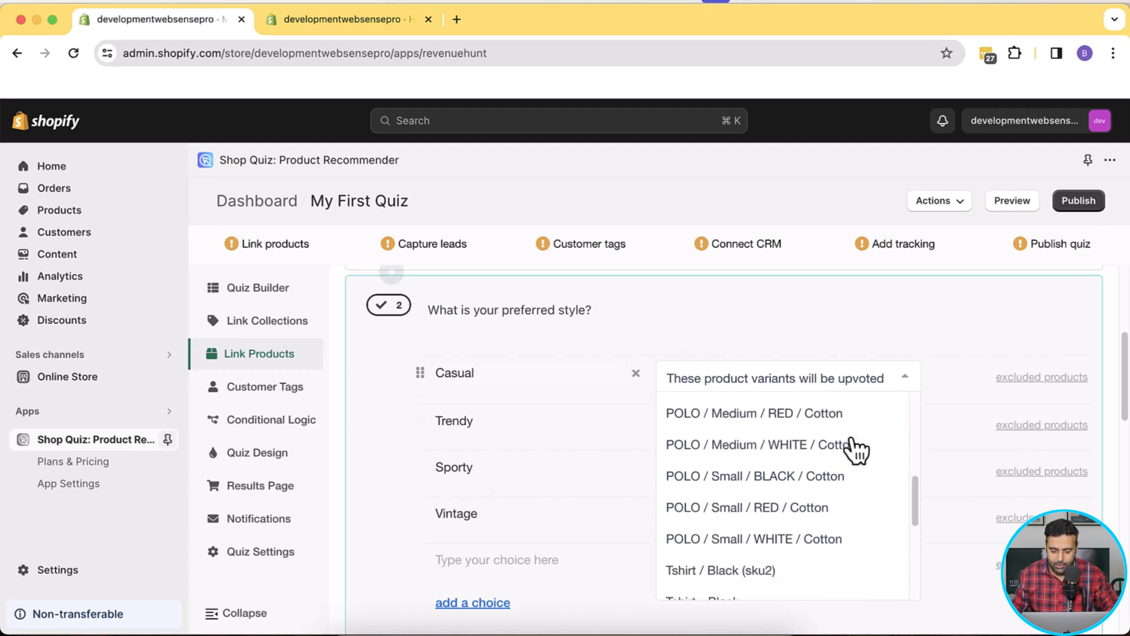
pyautogui.scroll(-2, 855, 451)
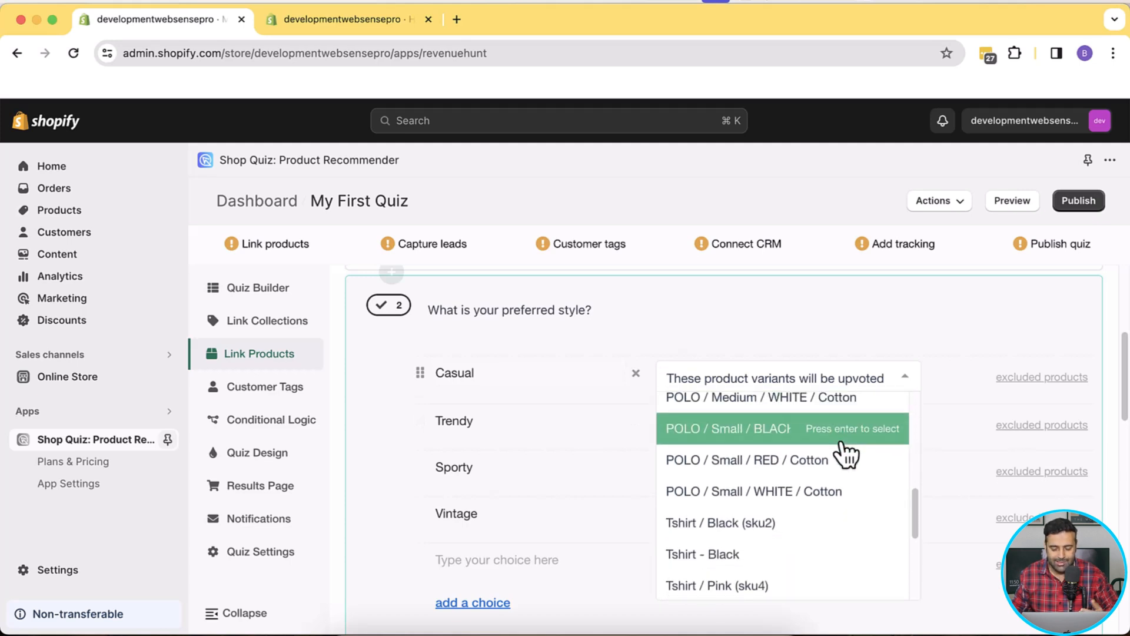
pyautogui.press('Down')
pyautogui.press('Down')
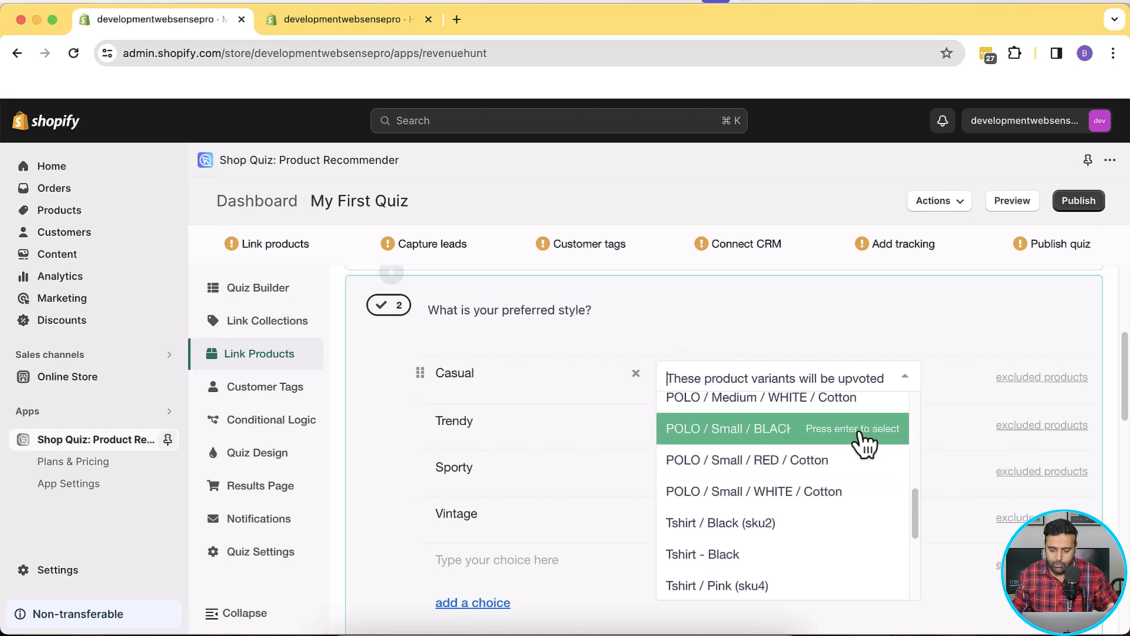
pyautogui.click(865, 443)
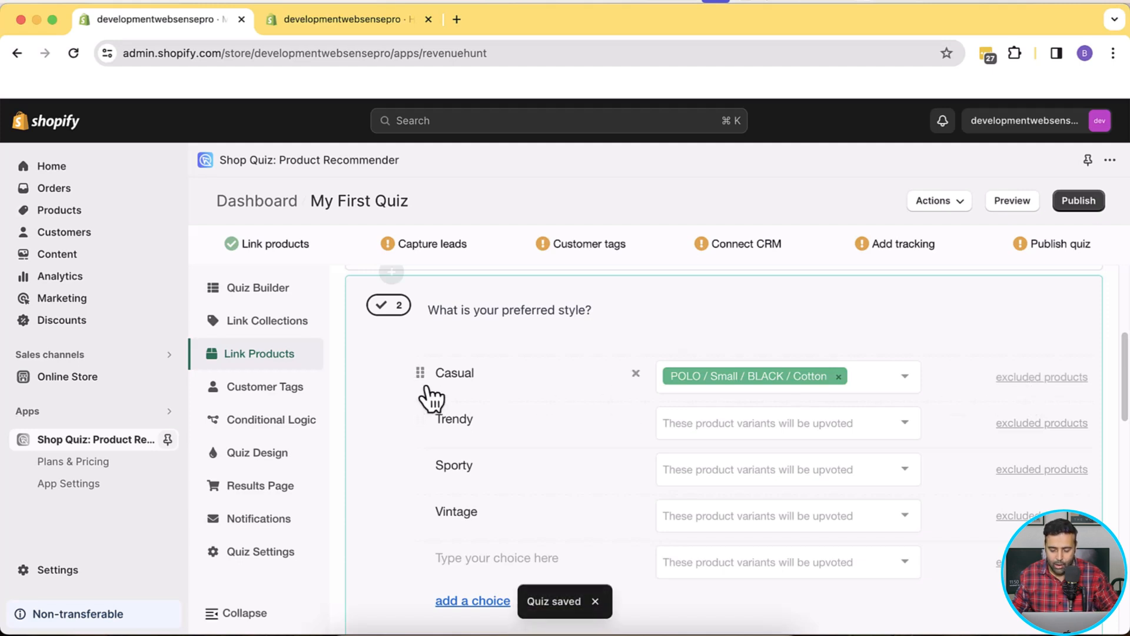
pyautogui.click(1044, 385)
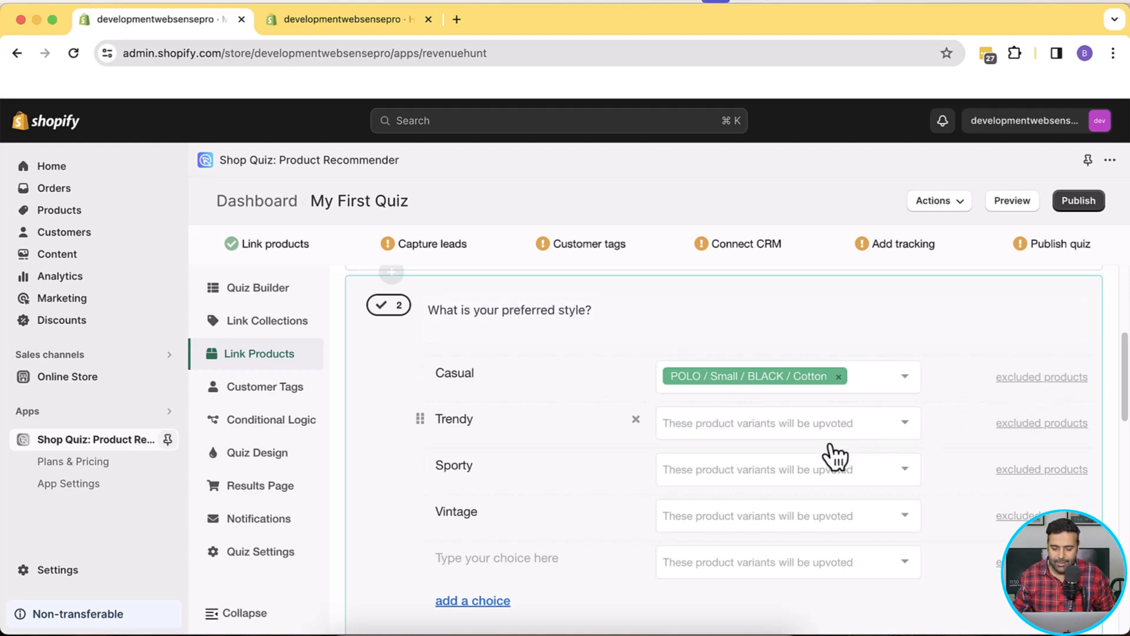
# Link the product variant "Tshirt - Black" to the Trendy answer of the preferred style question.
pyautogui.click(882, 424)
pyautogui.scroll(-5, 844, 486)
pyautogui.scroll(-4, 845, 486)
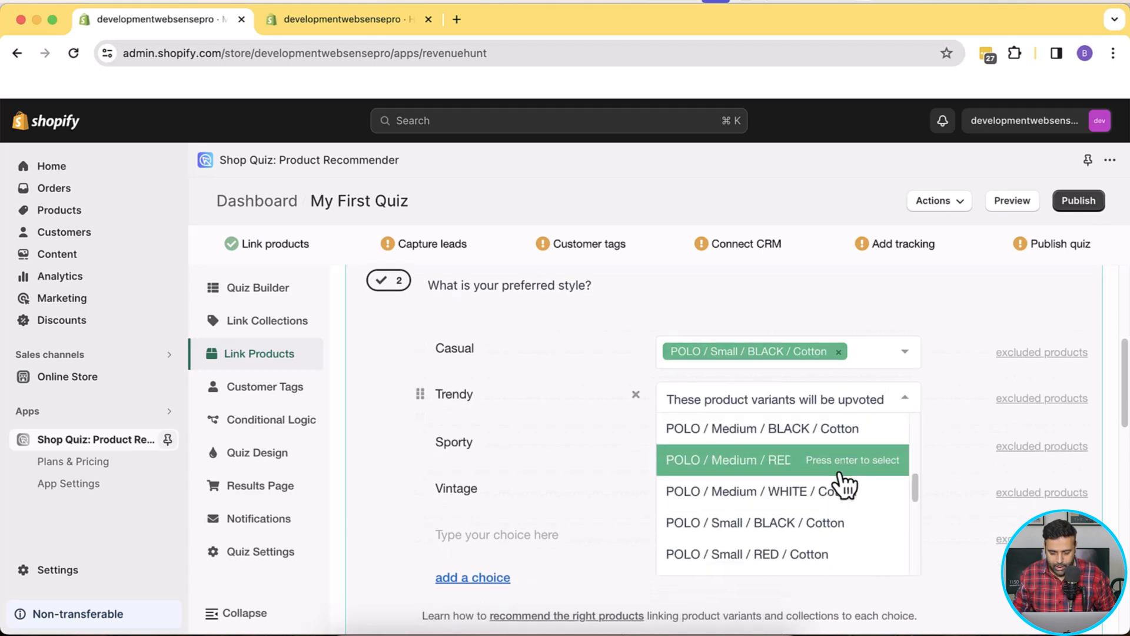
pyautogui.click(820, 496)
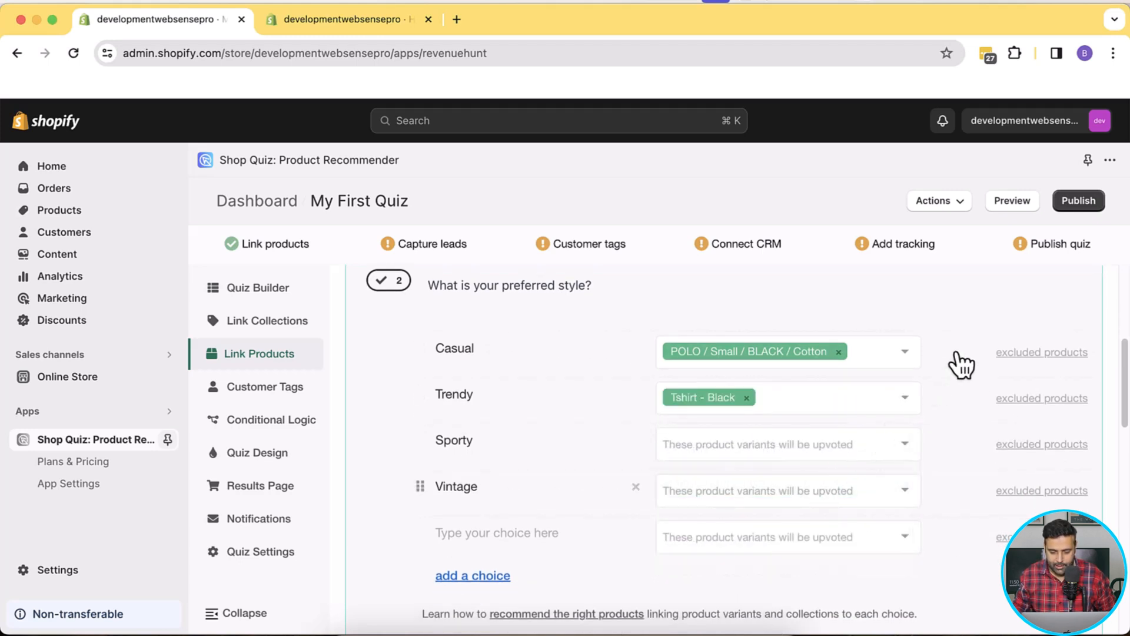
# Link "Blue Tshirt" to the Blue answer of the favorite colors question.
pyautogui.scroll(-2, 979, 346)
pyautogui.scroll(-5, 963, 432)
pyautogui.scroll(-1, 963, 433)
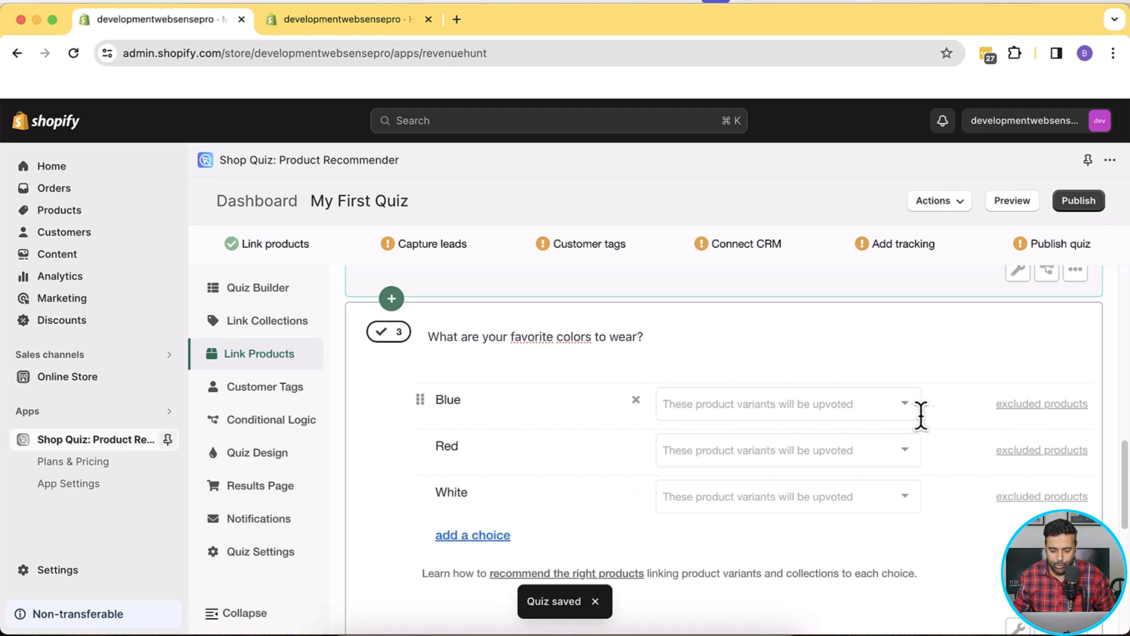
pyautogui.click(842, 407)
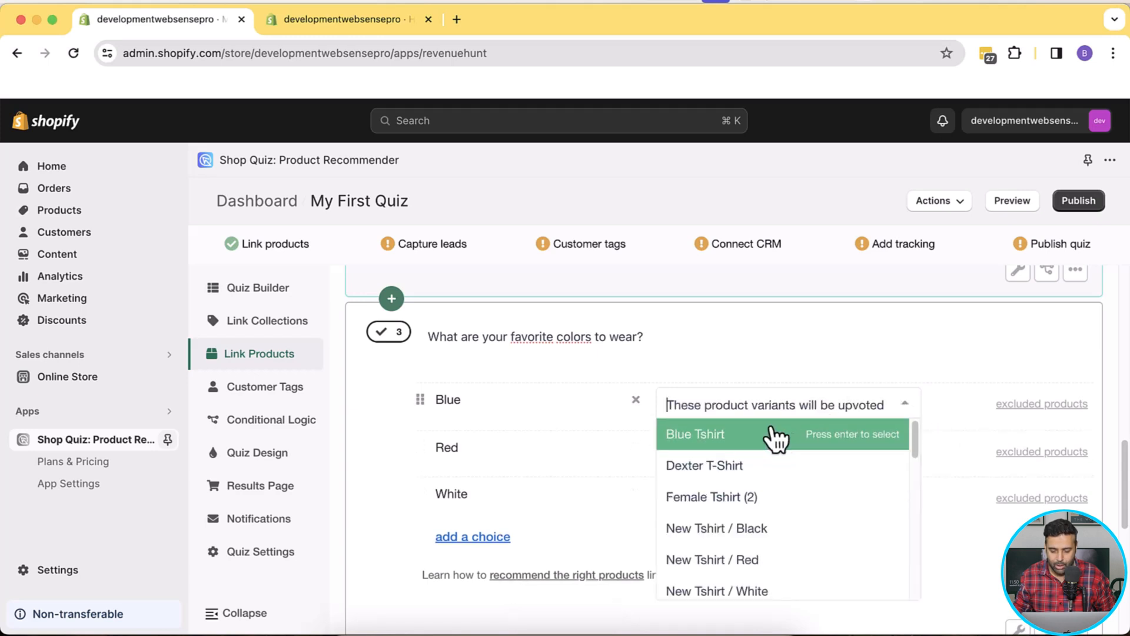
pyautogui.click(739, 441)
# Link the product variant "POLO / Medium / RED / Cotton" to the Red answer of the favorite colors question.
pyautogui.click(880, 454)
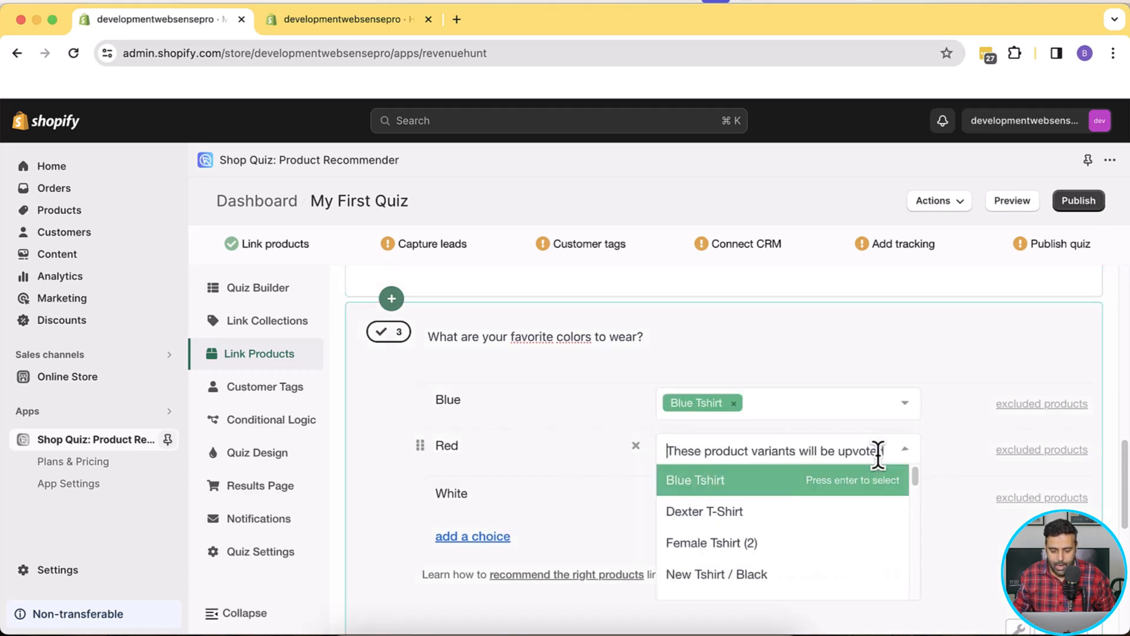
pyautogui.scroll(-5, 859, 478)
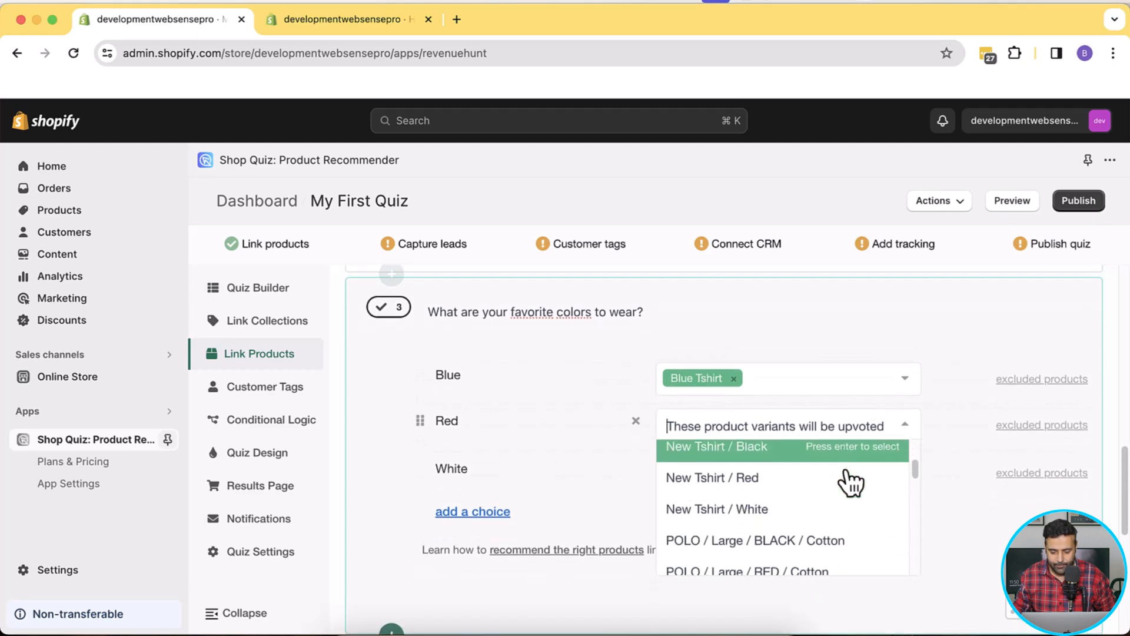
pyautogui.scroll(-5, 853, 480)
pyautogui.scroll(3, 830, 498)
pyautogui.click(780, 519)
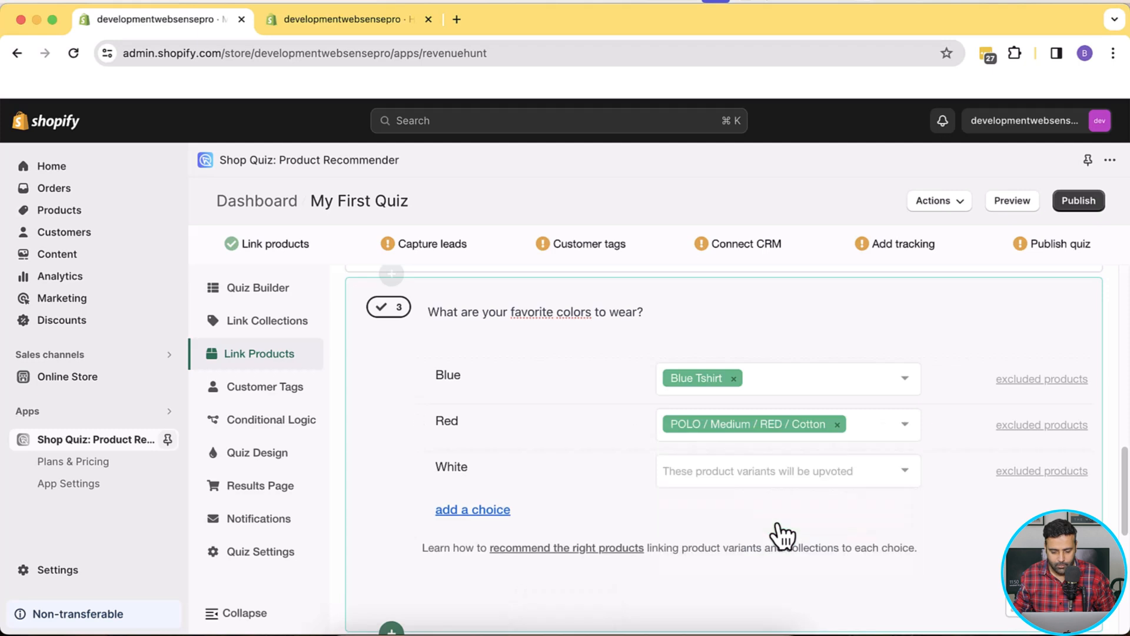
# Link the product variant "New Tshirt / White" to the White answer of the favorite colors question.
pyautogui.scroll(-3, 792, 521)
pyautogui.click(872, 375)
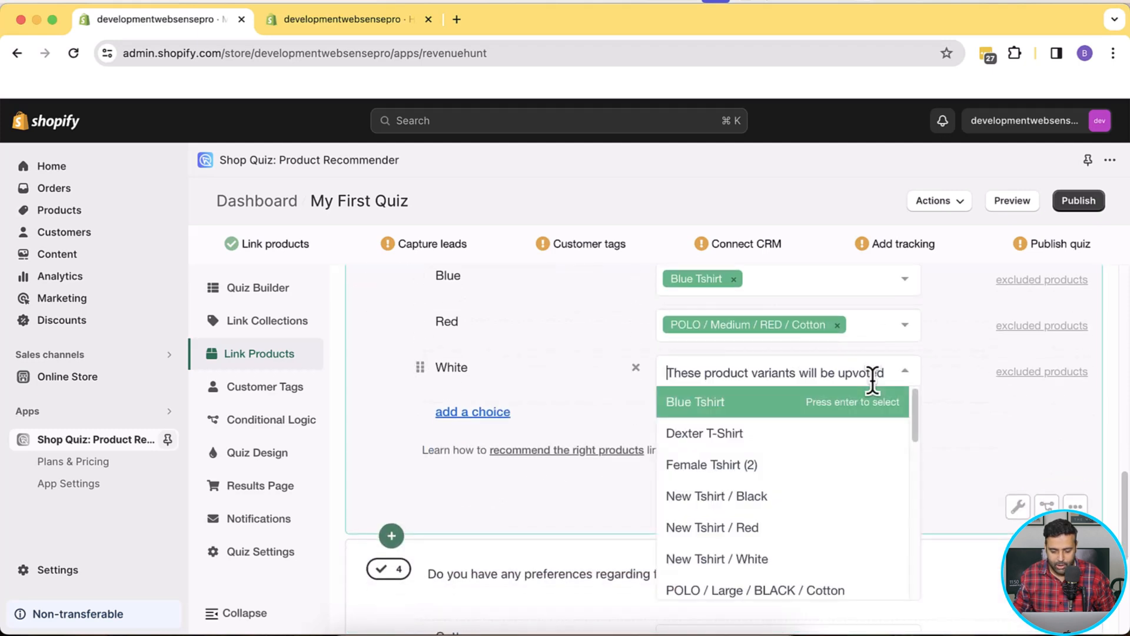
pyautogui.press('Down')
pyautogui.press('Down')
pyautogui.press('Down')
pyautogui.press('Down')
pyautogui.press('Down')
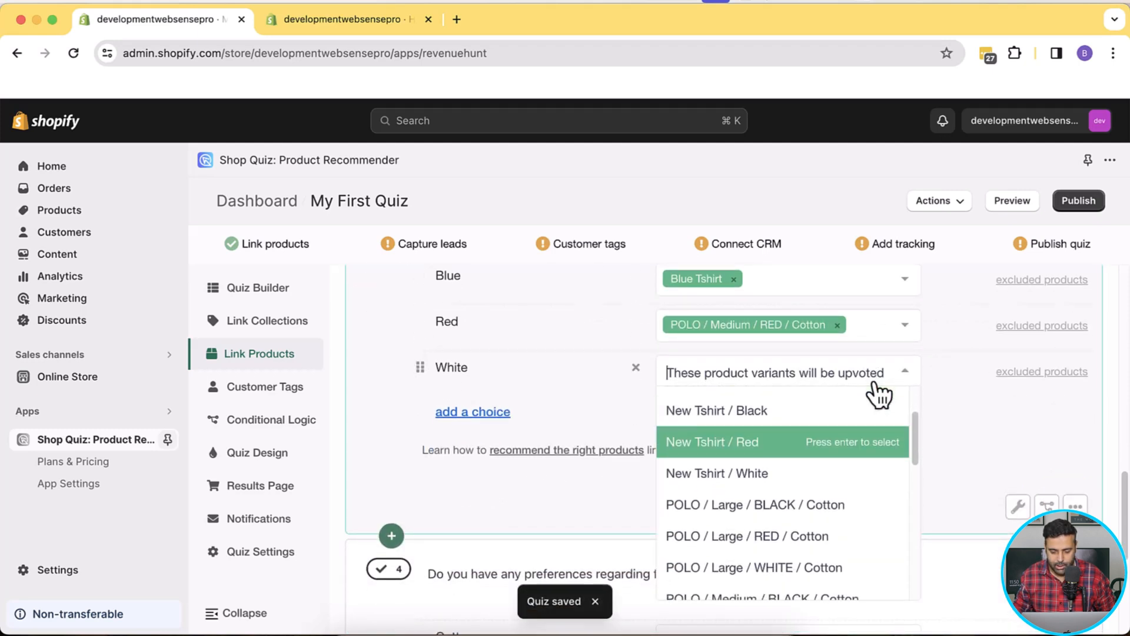
pyautogui.click(757, 471)
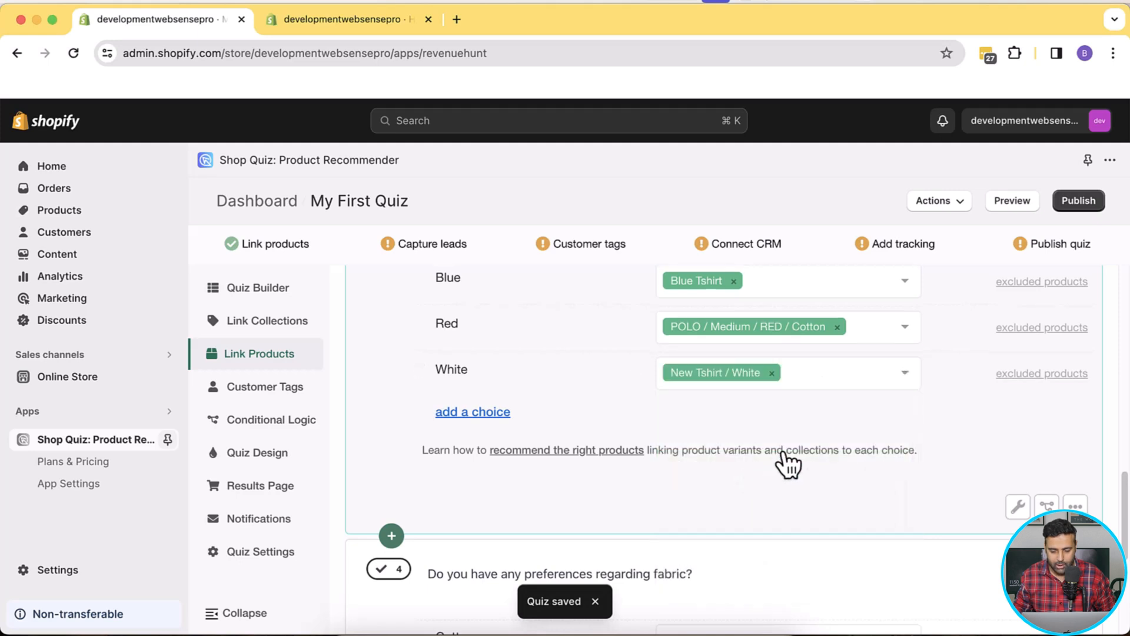
# Look over the product fields for the Cotton, Polyester and Blends answers of the fabric question.
pyautogui.scroll(-5, 909, 408)
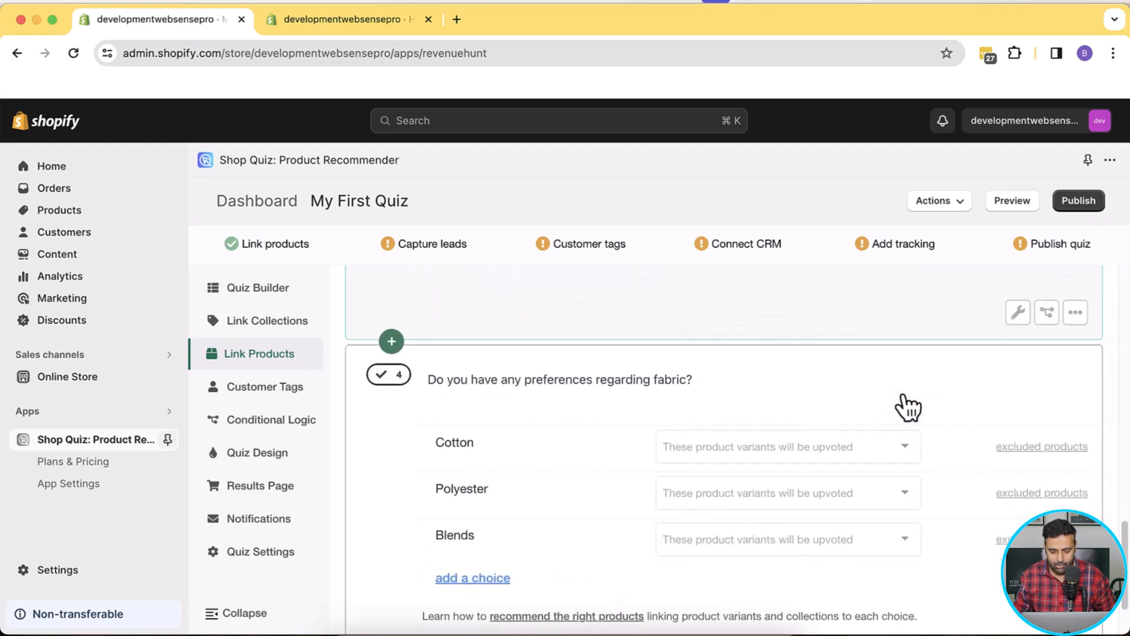
pyautogui.scroll(3, 942, 315)
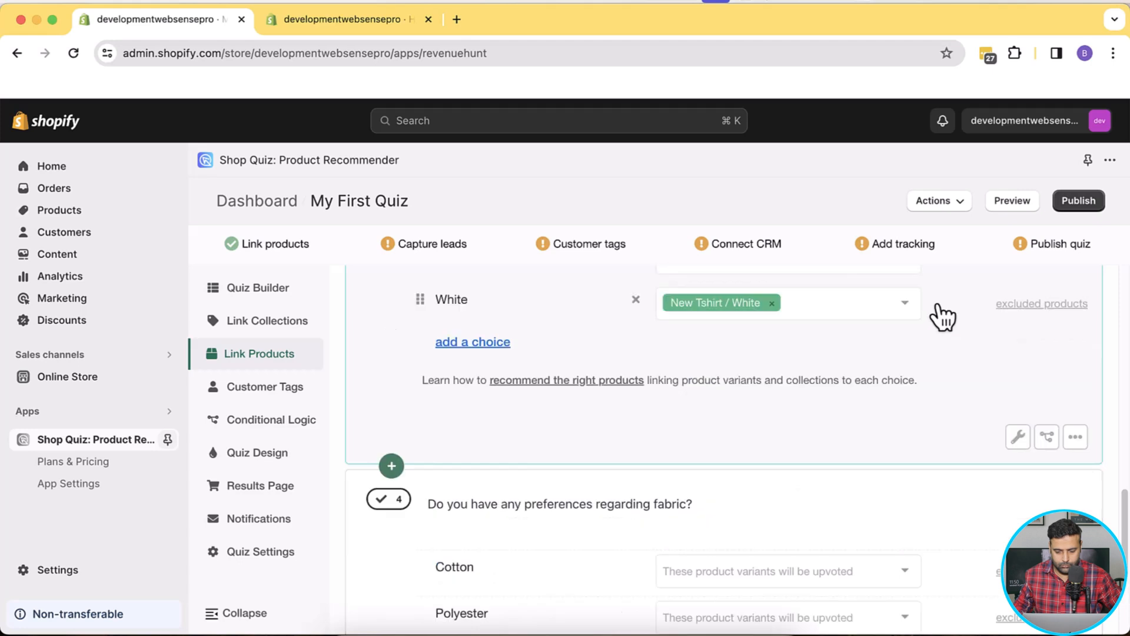
pyautogui.scroll(-4, 943, 318)
pyautogui.scroll(-2, 942, 318)
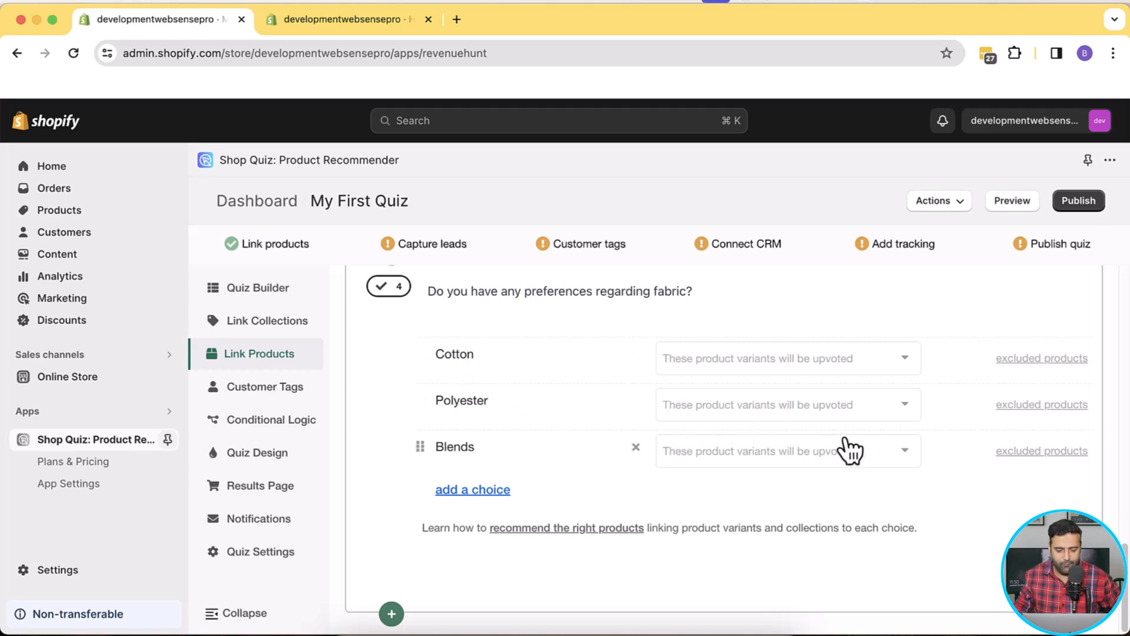
pyautogui.scroll(1, 850, 450)
pyautogui.scroll(15, 850, 450)
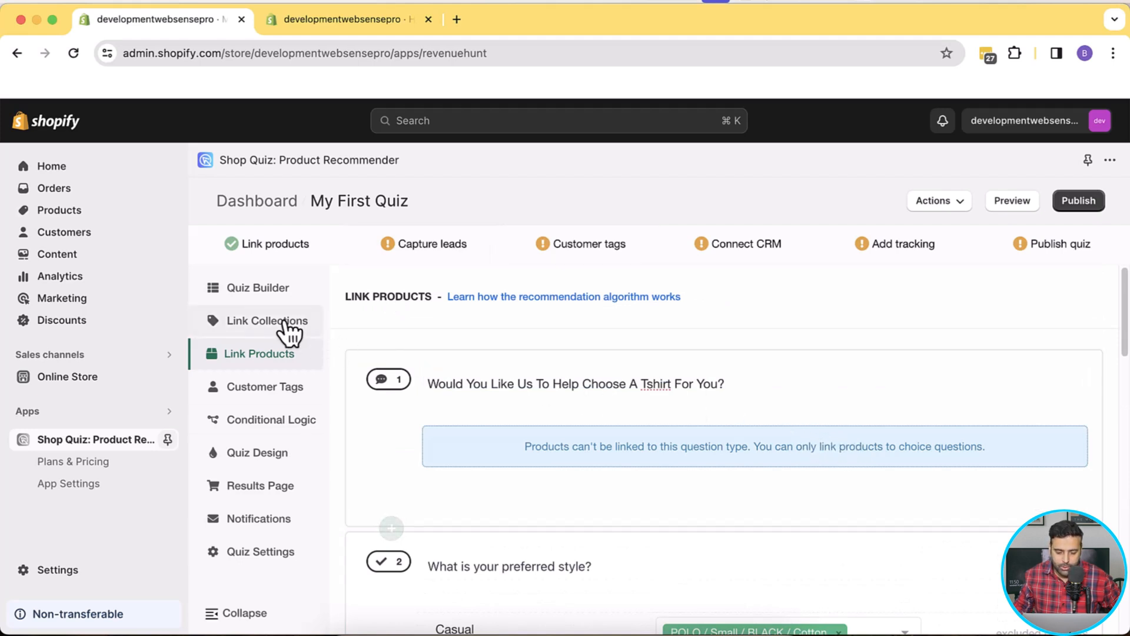
# Open the quiz's Conditional Logic section and examine the jump logic and skip logic options for the favorite colors question.
pyautogui.click(272, 423)
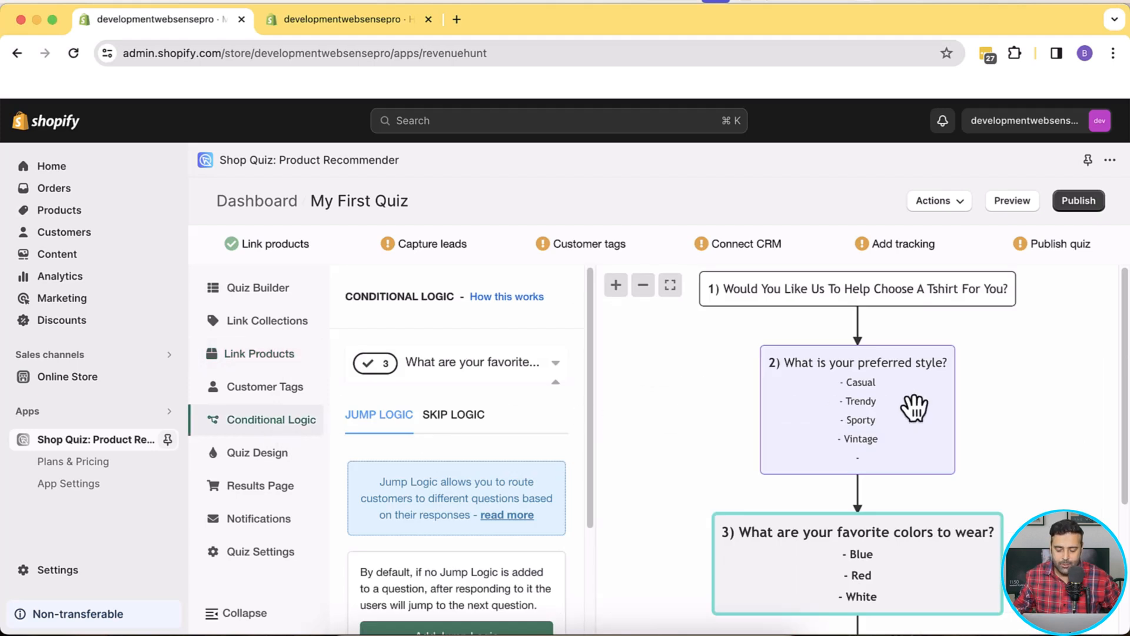
pyautogui.scroll(-2, 522, 484)
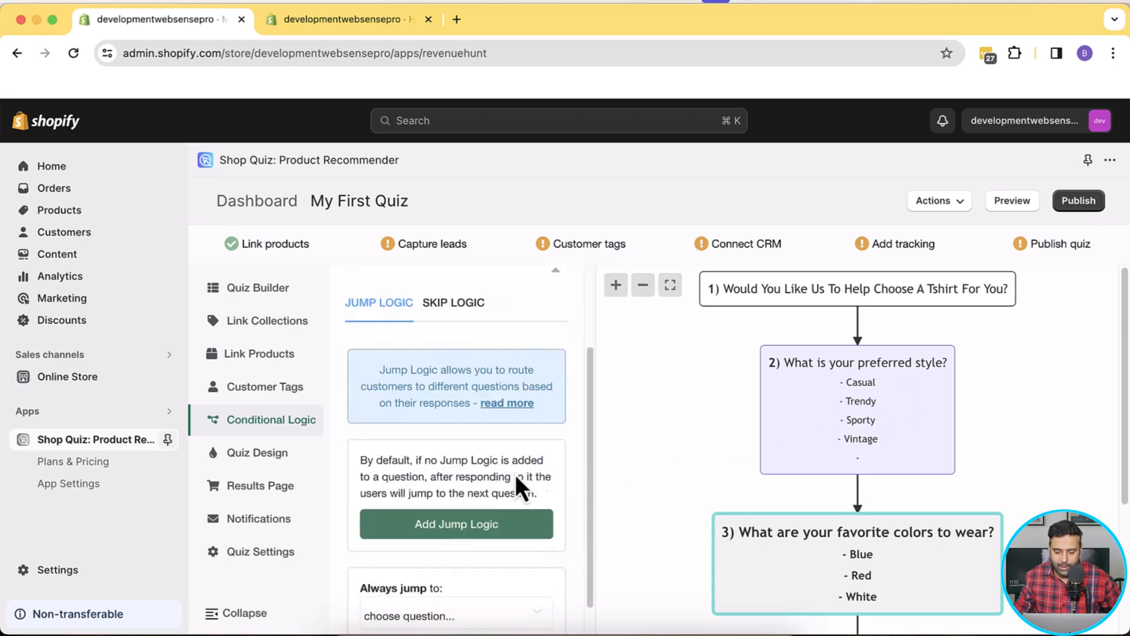
pyautogui.scroll(2, 469, 480)
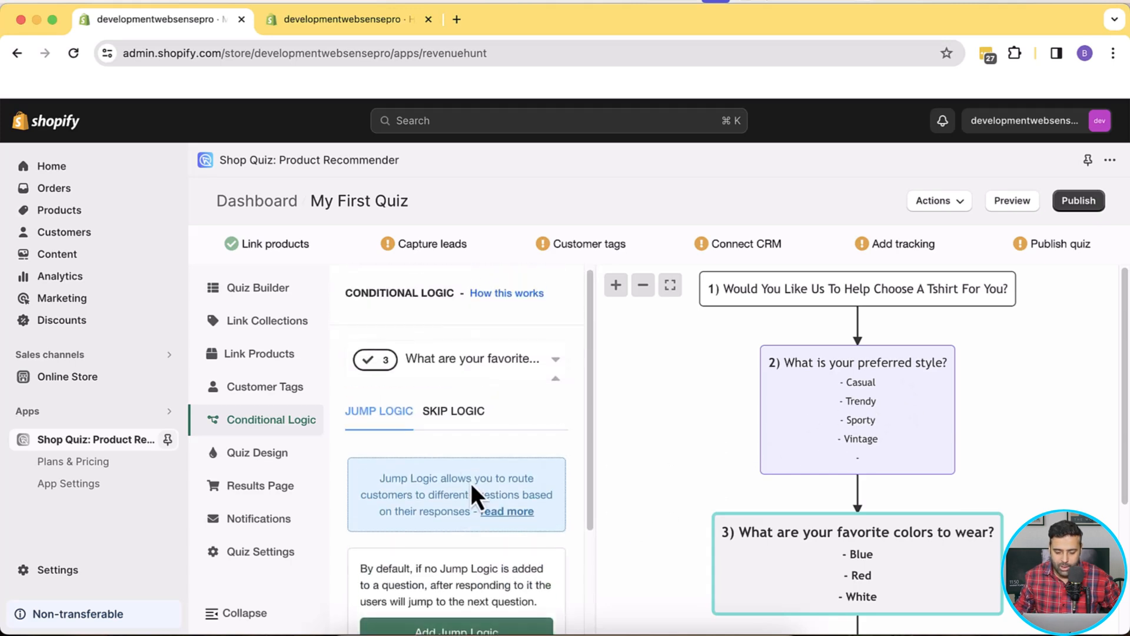
pyautogui.click(465, 411)
pyautogui.scroll(-2, 558, 406)
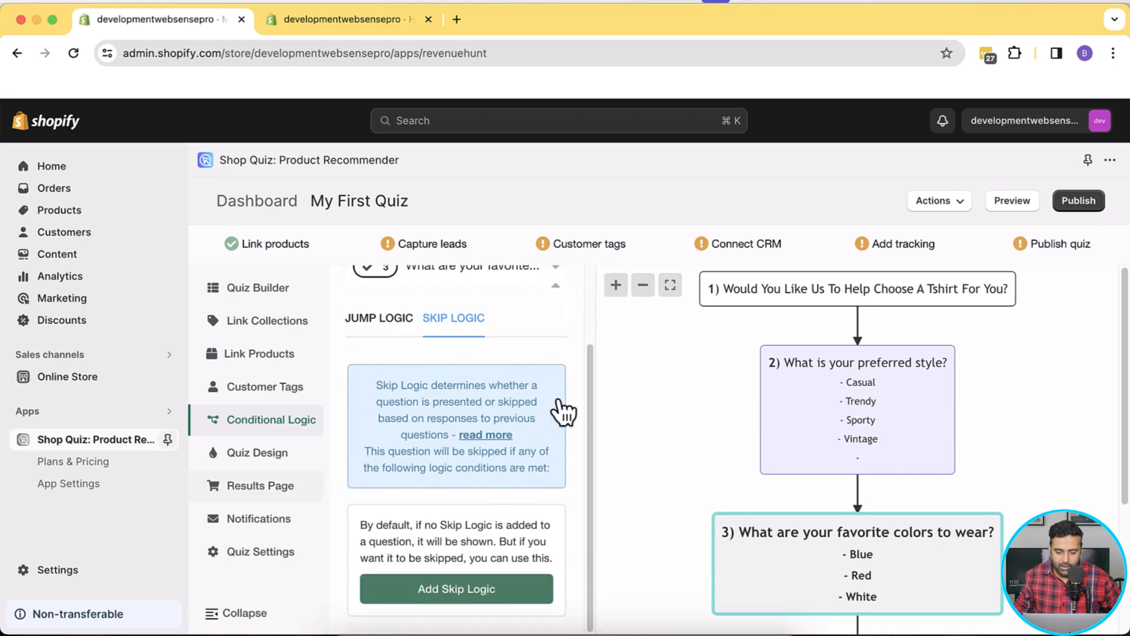
# Open the Quiz Design section, browse the available themes and apply the Wine theme to the quiz.
pyautogui.click(272, 457)
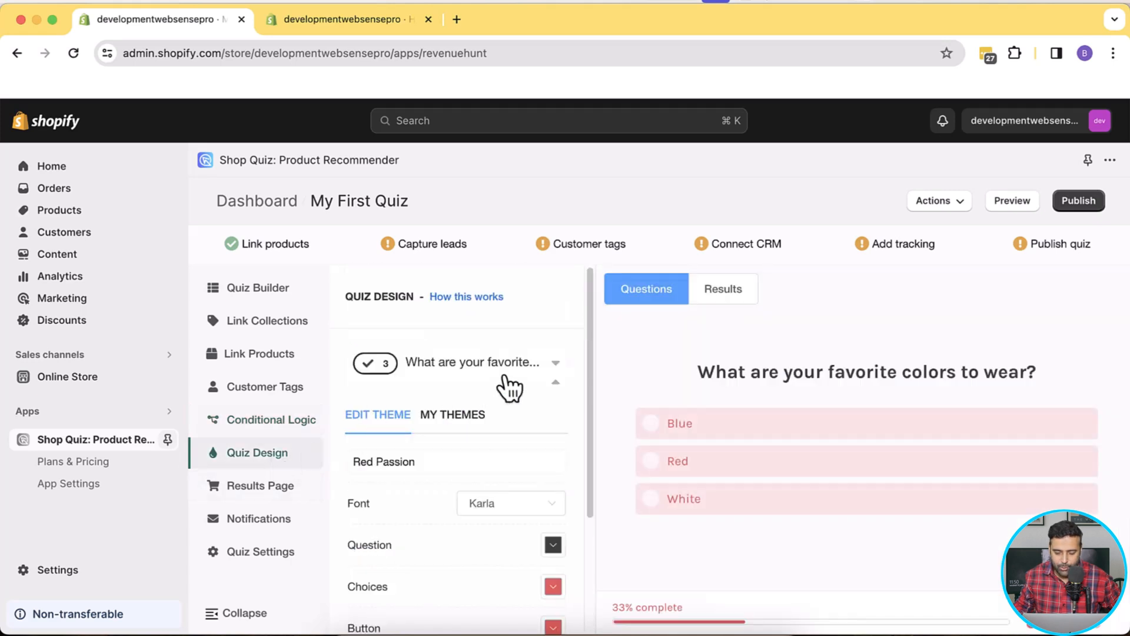
pyautogui.scroll(-2, 558, 361)
pyautogui.scroll(2, 558, 362)
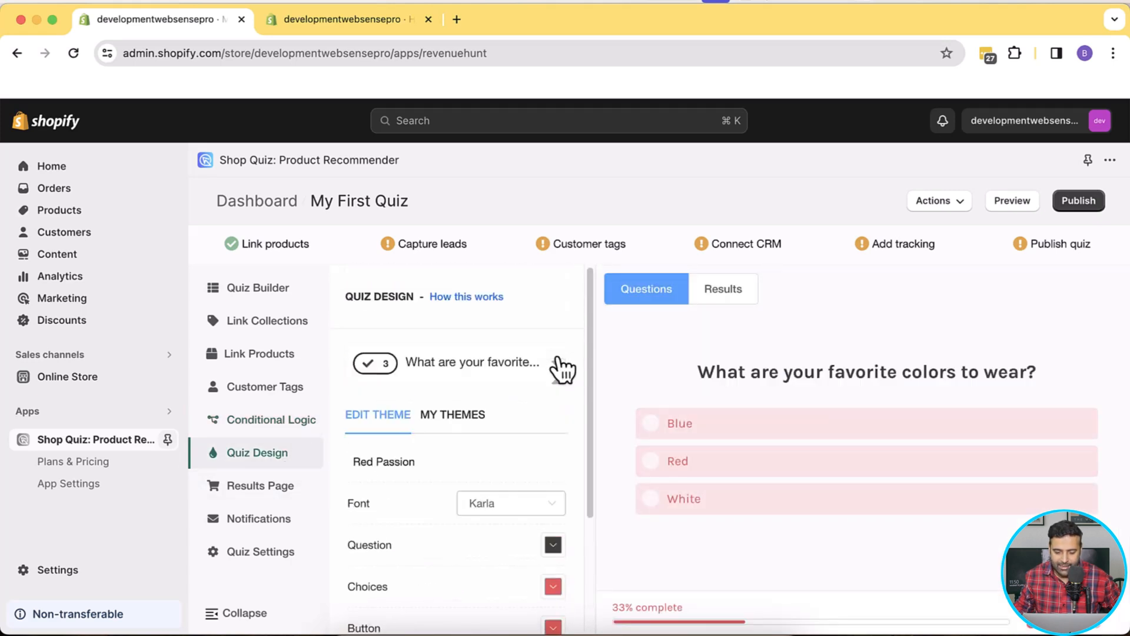
pyautogui.click(454, 413)
pyautogui.scroll(-1, 536, 330)
pyautogui.scroll(-4, 537, 331)
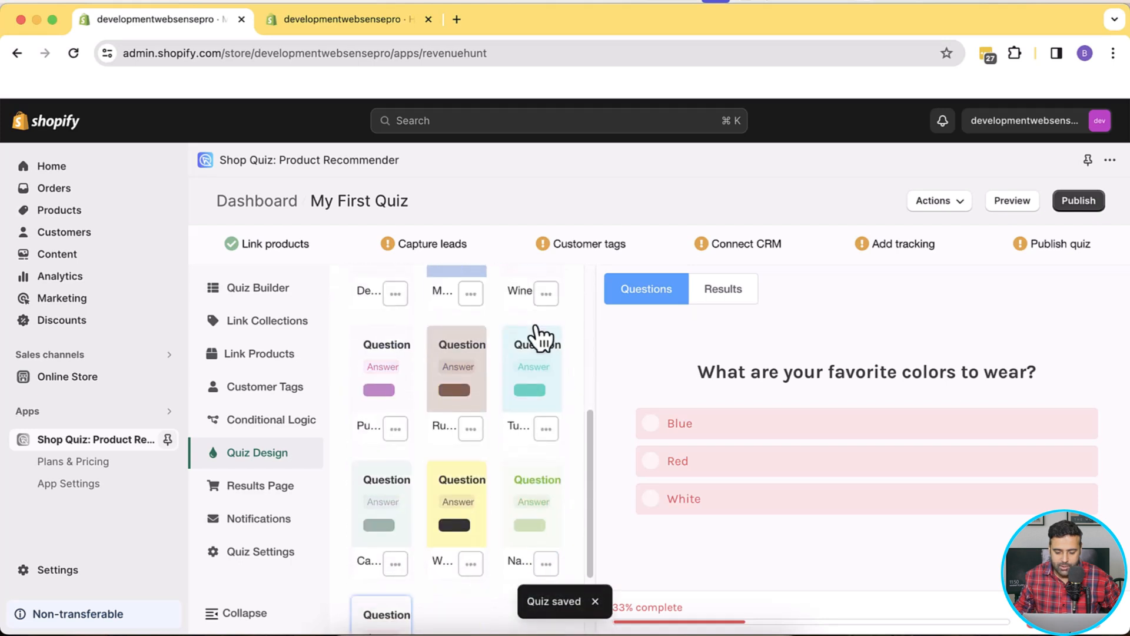
pyautogui.scroll(2, 536, 330)
pyautogui.click(533, 365)
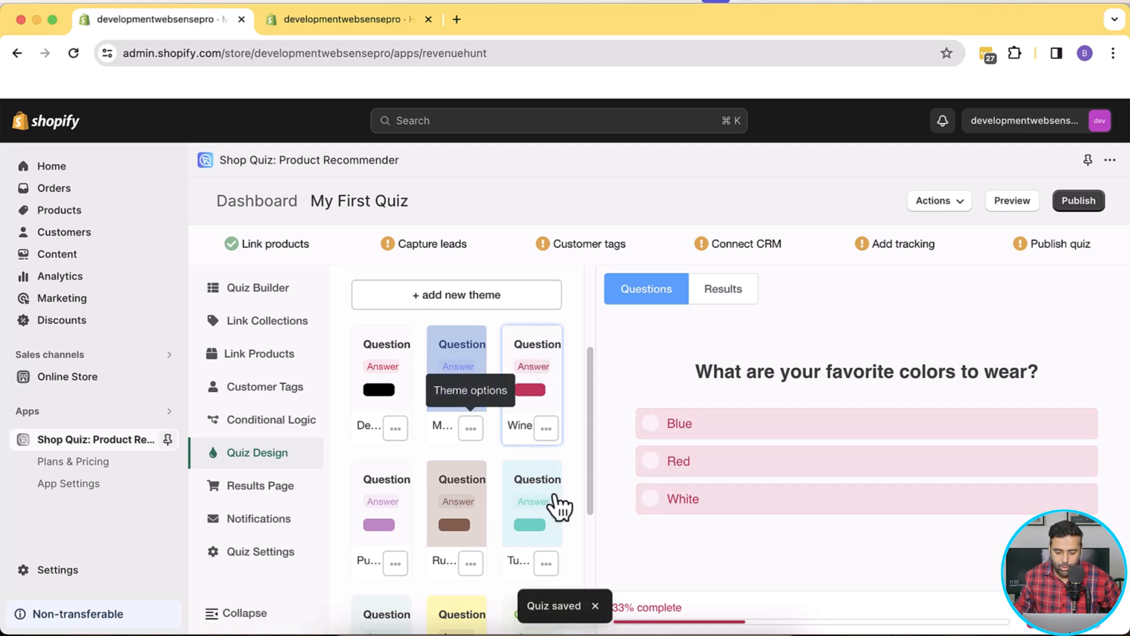
# Look over the Wine theme's editing options, including the color pickers for the question and the choices.
pyautogui.scroll(3, 557, 504)
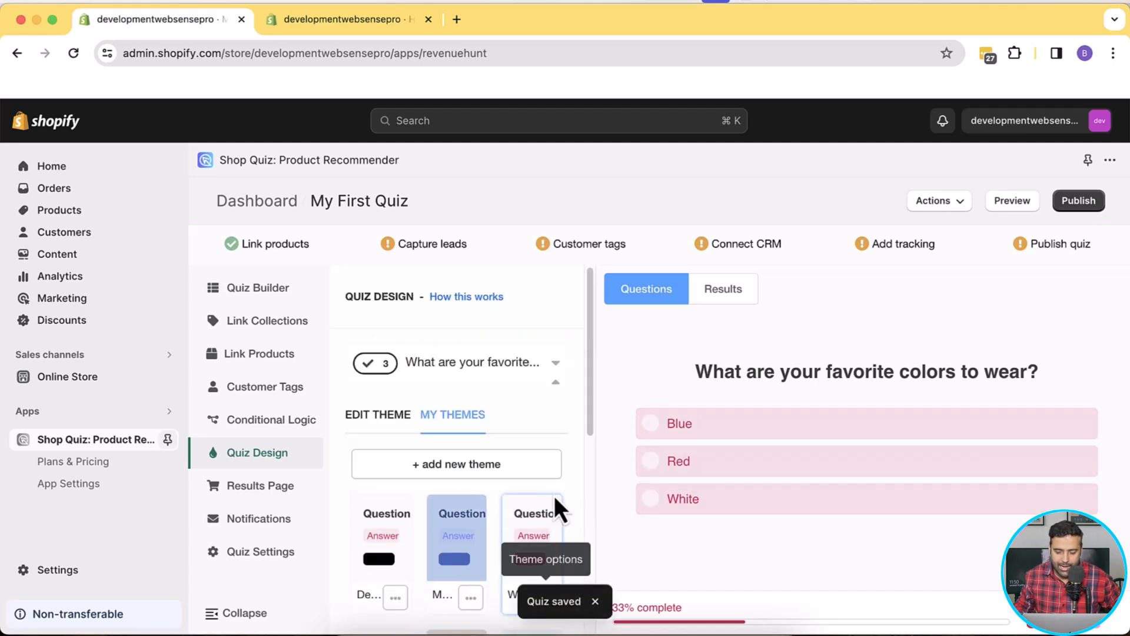
pyautogui.click(384, 418)
pyautogui.scroll(-3, 555, 372)
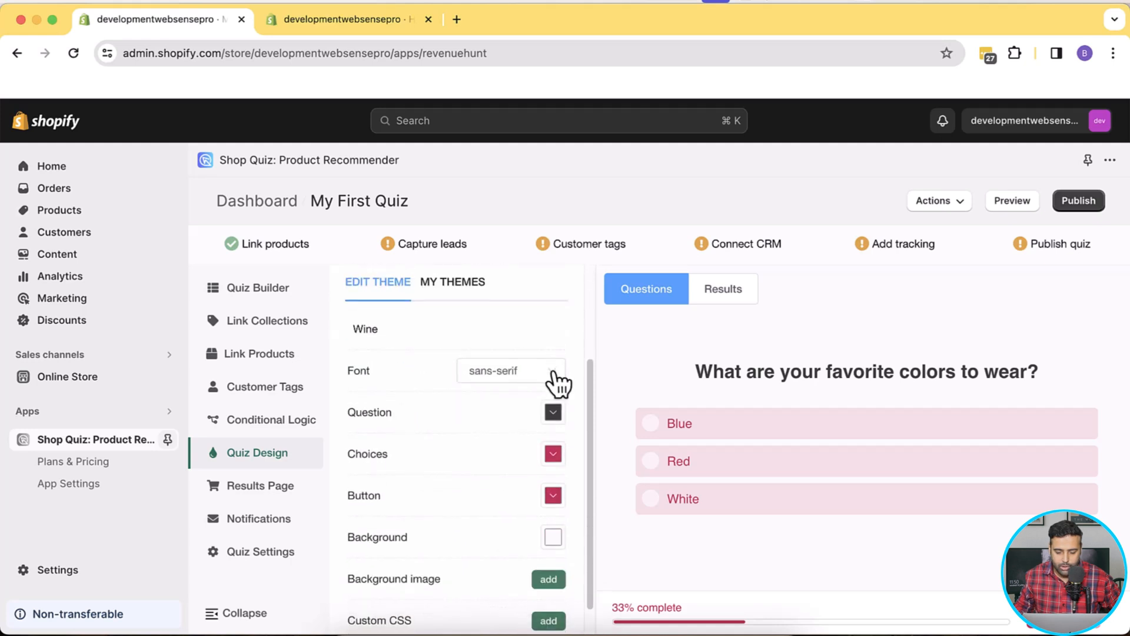
pyautogui.click(553, 414)
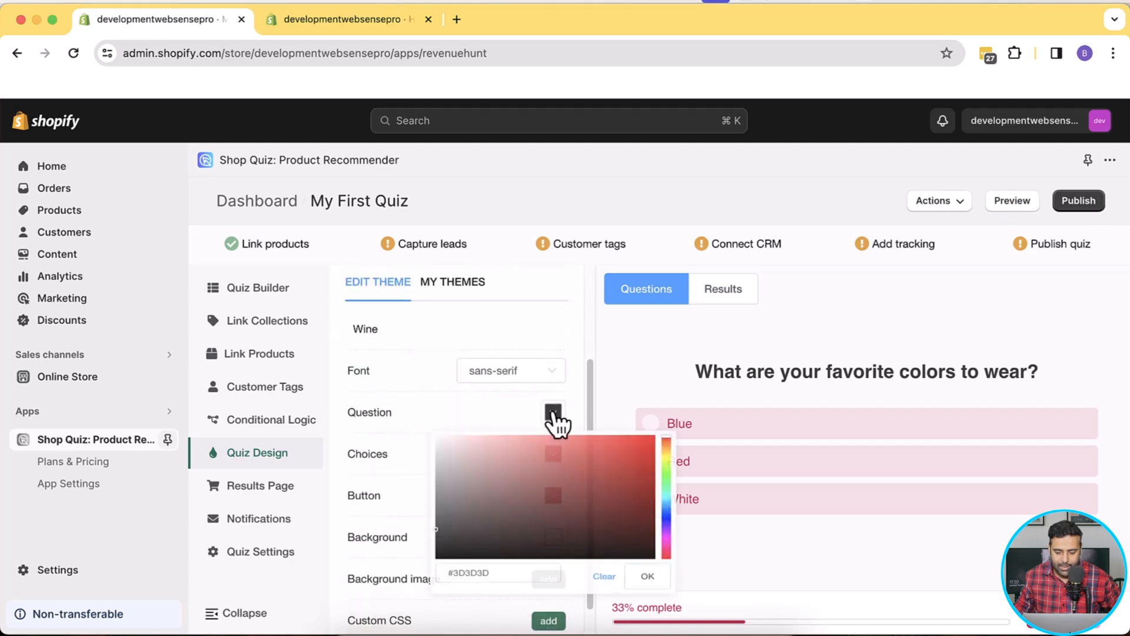
pyautogui.click(453, 410)
pyautogui.click(556, 464)
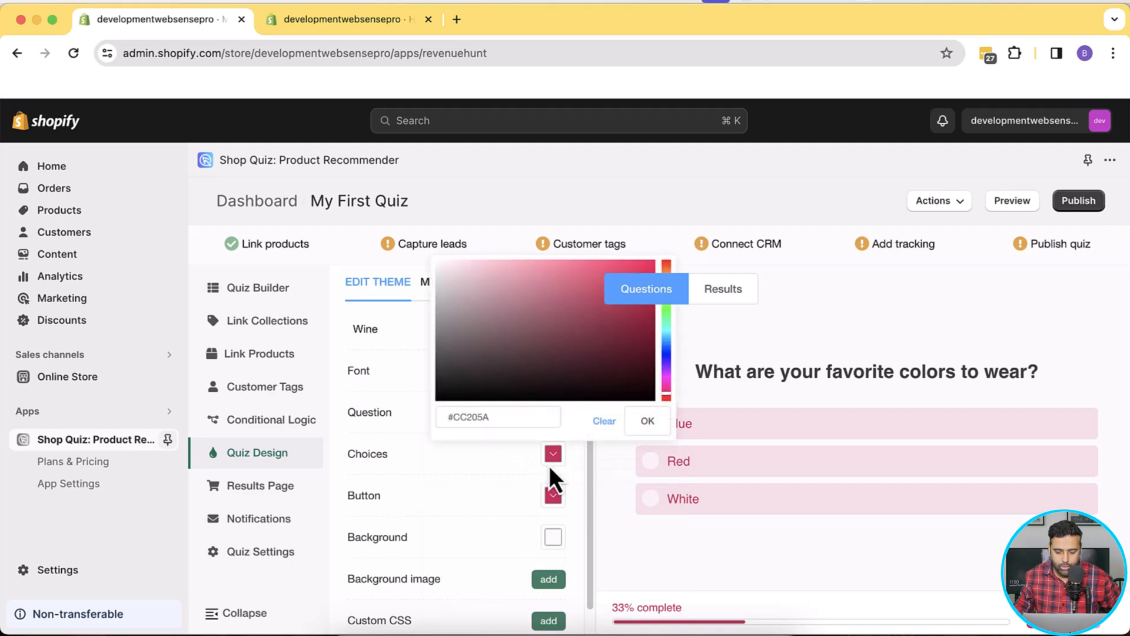
pyautogui.click(494, 483)
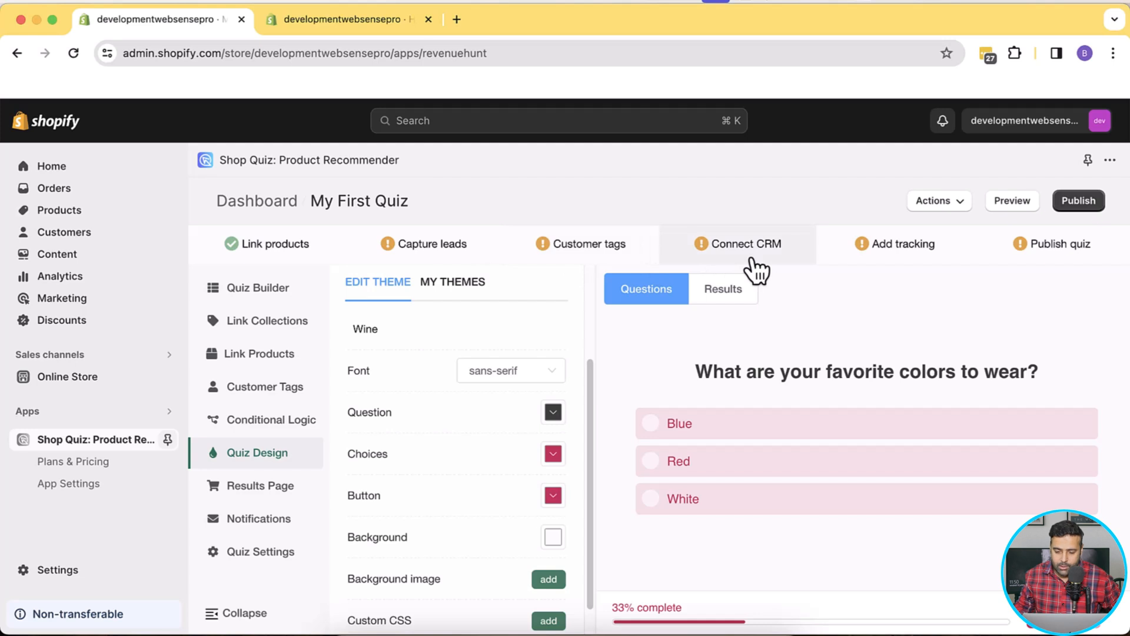
# Open the quiz's Add tracking setup and look through the available integrations, such as Mailchimp, Omnisend and ActiveCampaign.
pyautogui.click(865, 258)
pyautogui.scroll(-5, 756, 347)
pyautogui.scroll(-7, 714, 370)
pyautogui.scroll(-8, 713, 368)
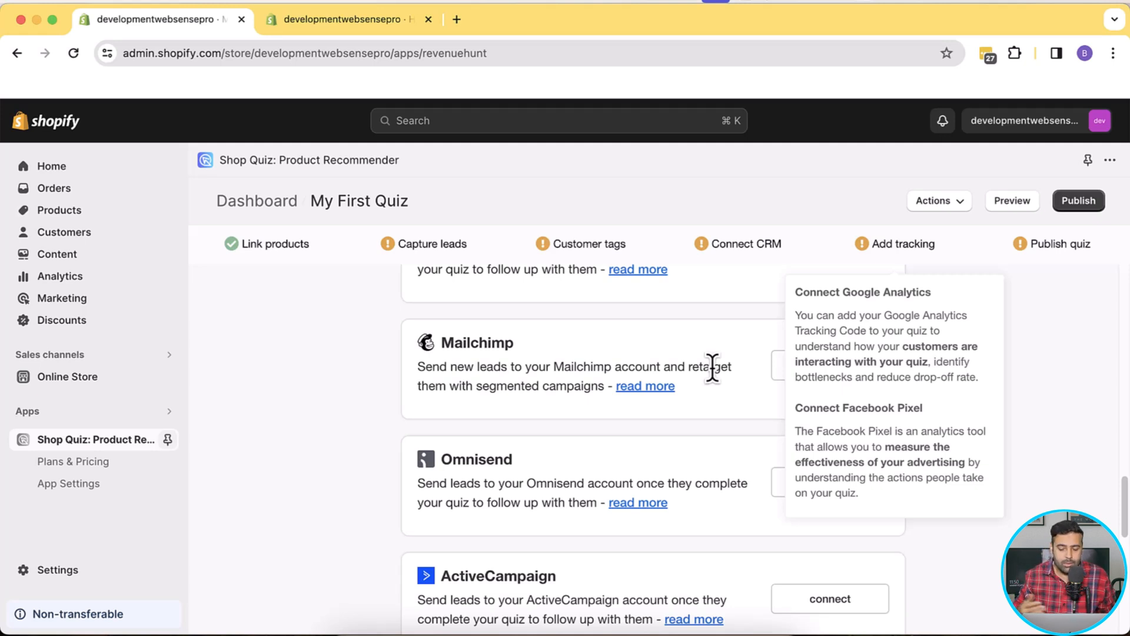
# Publish the quiz and choose Automatic Popup as its display mode.
pyautogui.click(282, 248)
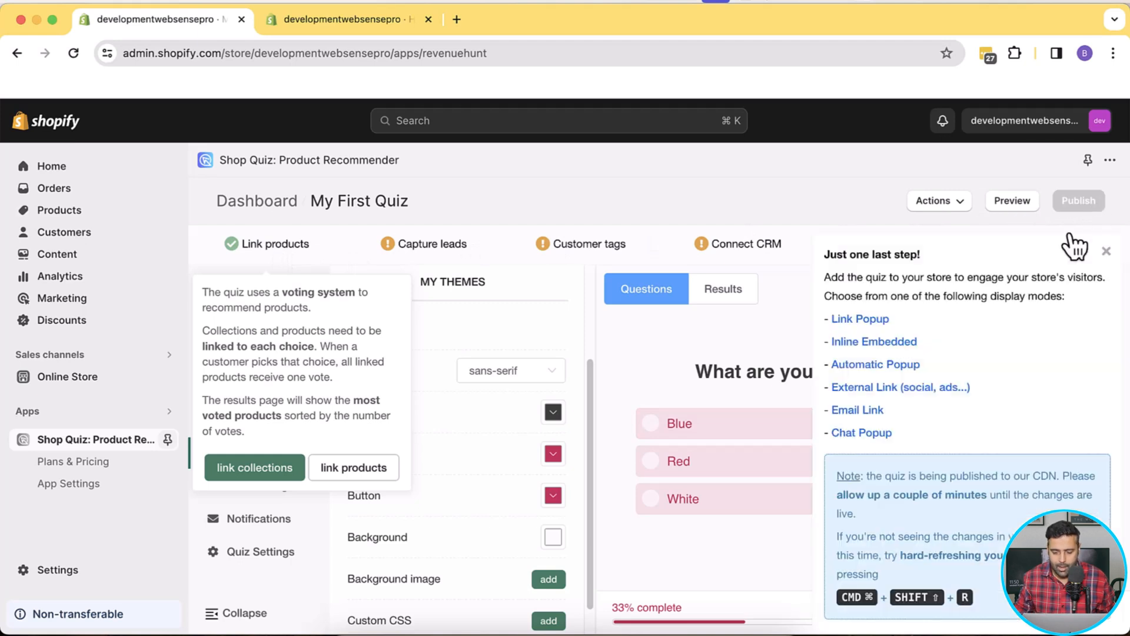
pyautogui.click(863, 366)
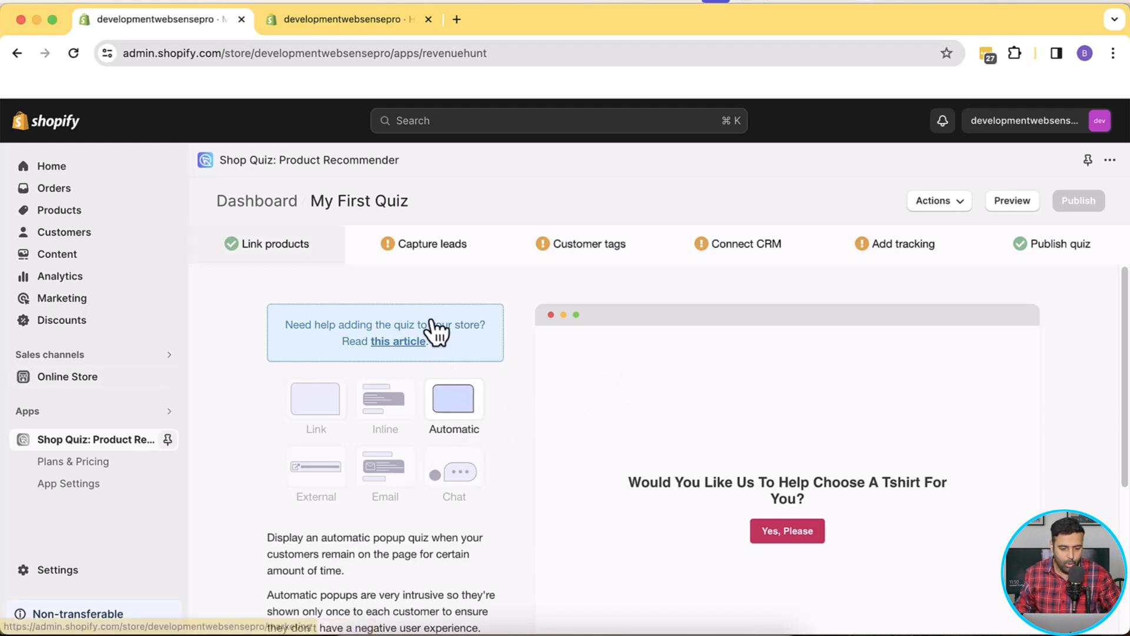
# Open the live Dawn theme in the Shopify theme editor and expand the settings of the Automatic Popup Quiz app embed.
pyautogui.click(316, 16)
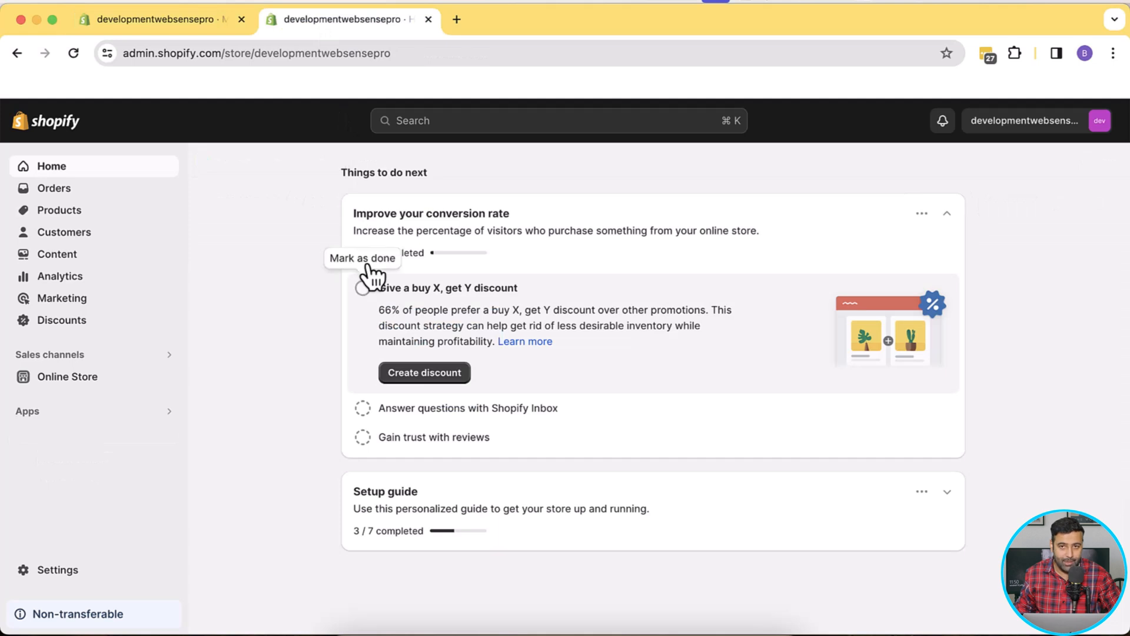
pyautogui.click(105, 380)
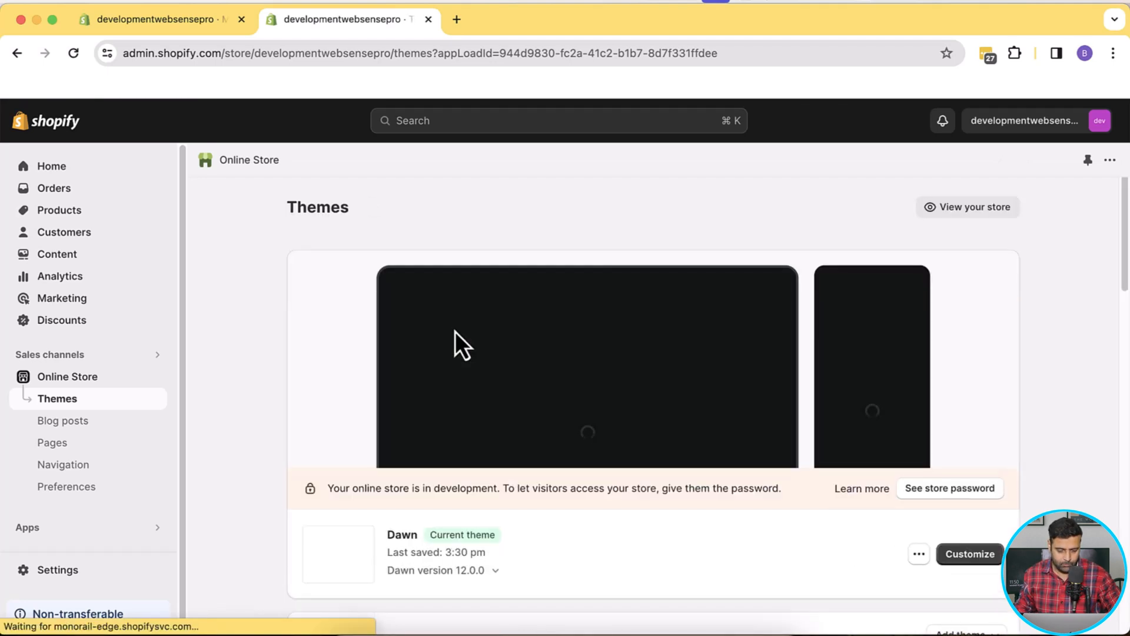
pyautogui.scroll(-5, 1034, 212)
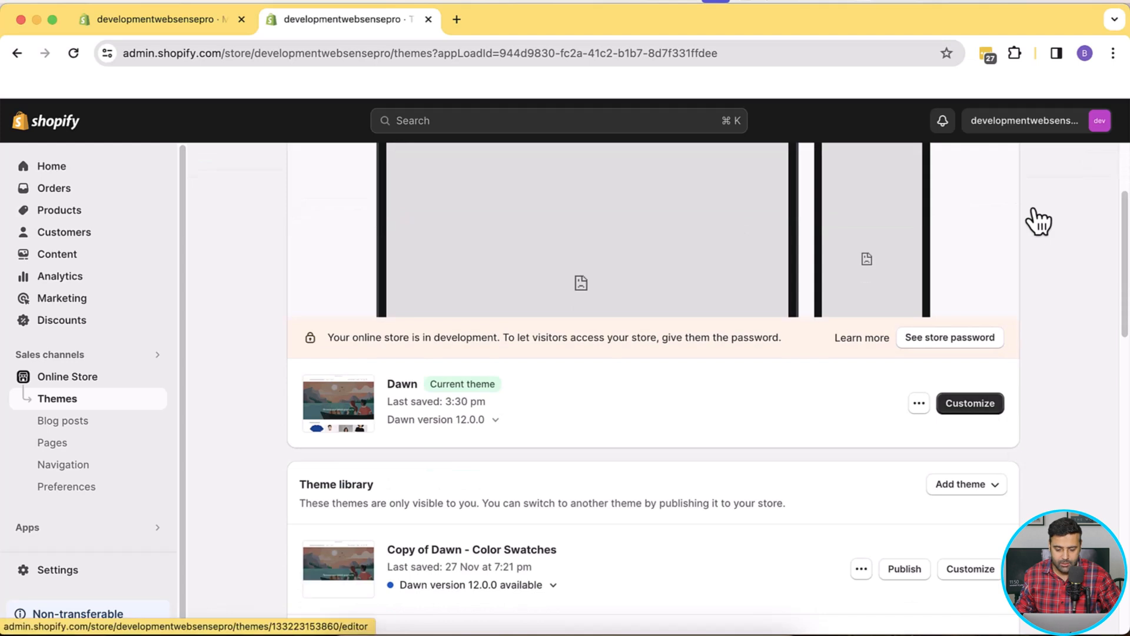
pyautogui.click(980, 410)
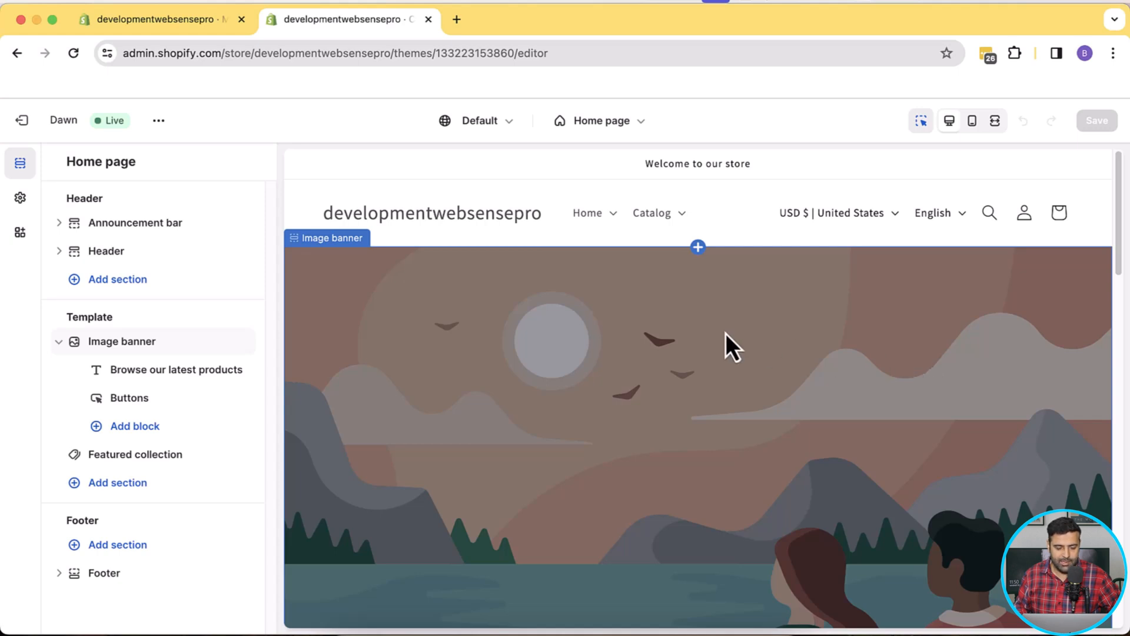
pyautogui.click(22, 235)
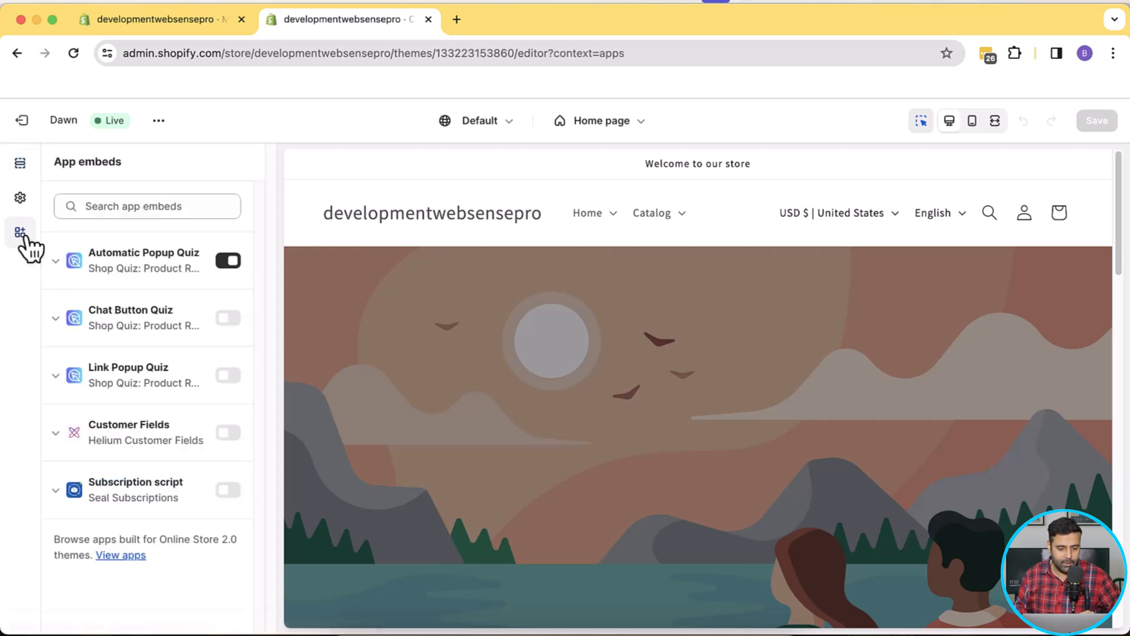
pyautogui.click(57, 261)
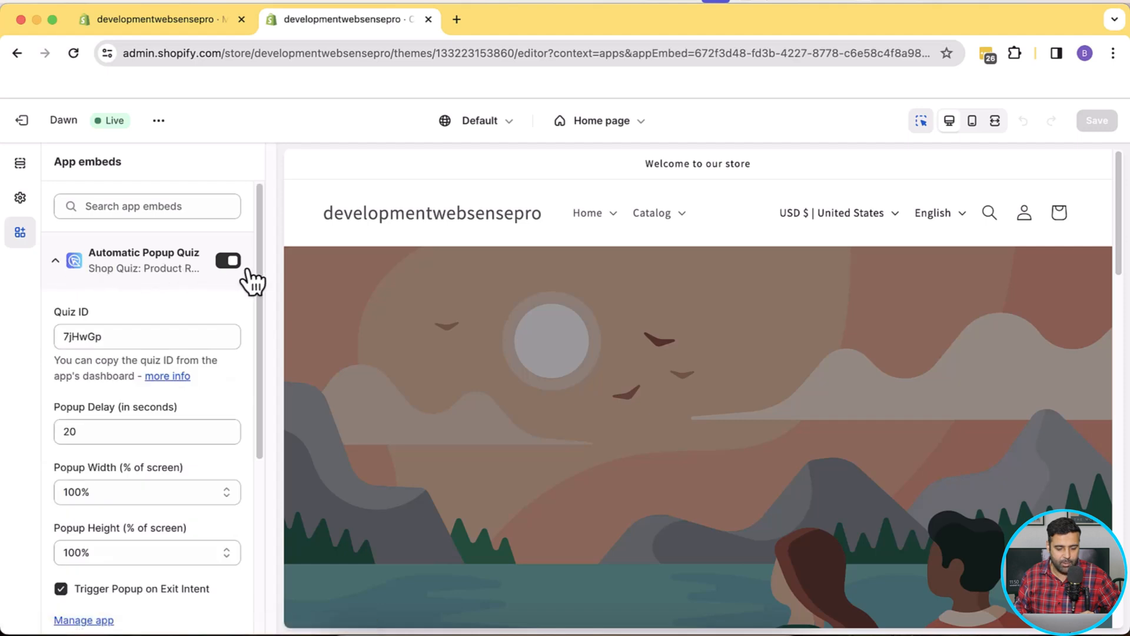
pyautogui.scroll(-2, 260, 253)
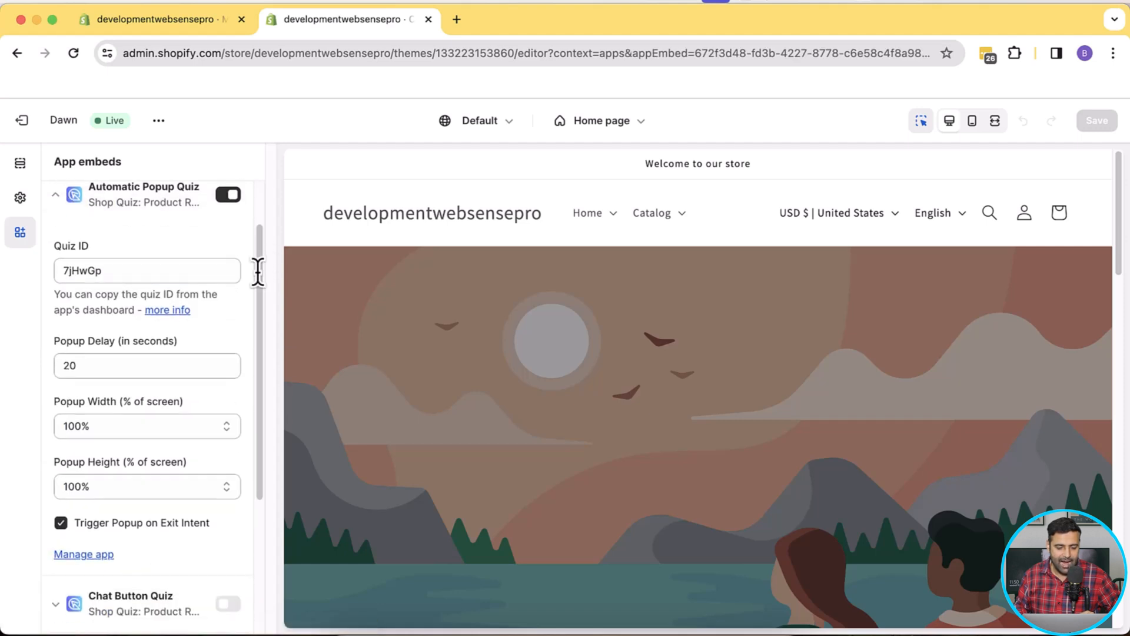
# Copy the quiz ID X2HzkP from the automatic popup instructions on the quiz's publish page in Shop Quiz.
pyautogui.moveTo(137, 272); pyautogui.dragTo(56, 269)
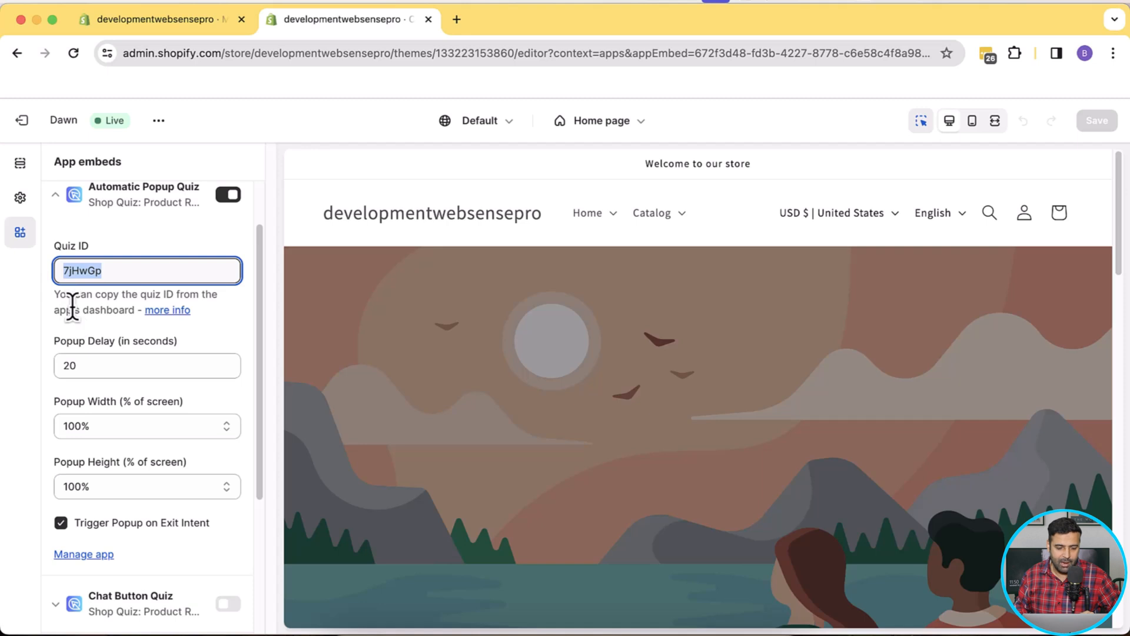
pyautogui.click(196, 28)
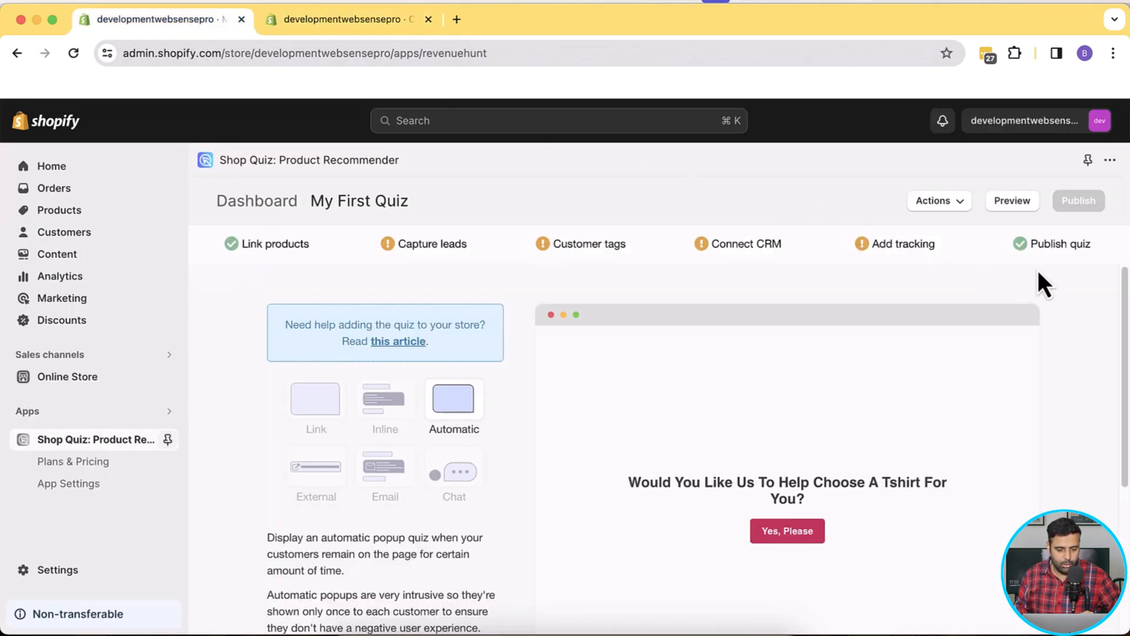
pyautogui.scroll(-5, 1037, 270)
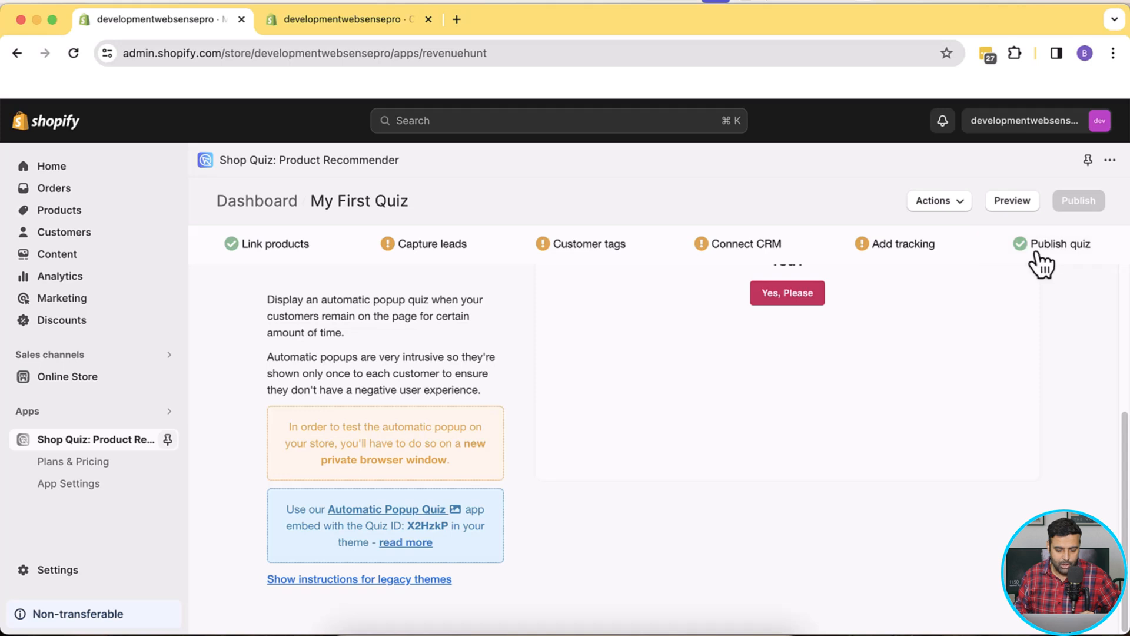
pyautogui.moveTo(407, 525); pyautogui.dragTo(448, 531)
pyautogui.press('super+c')
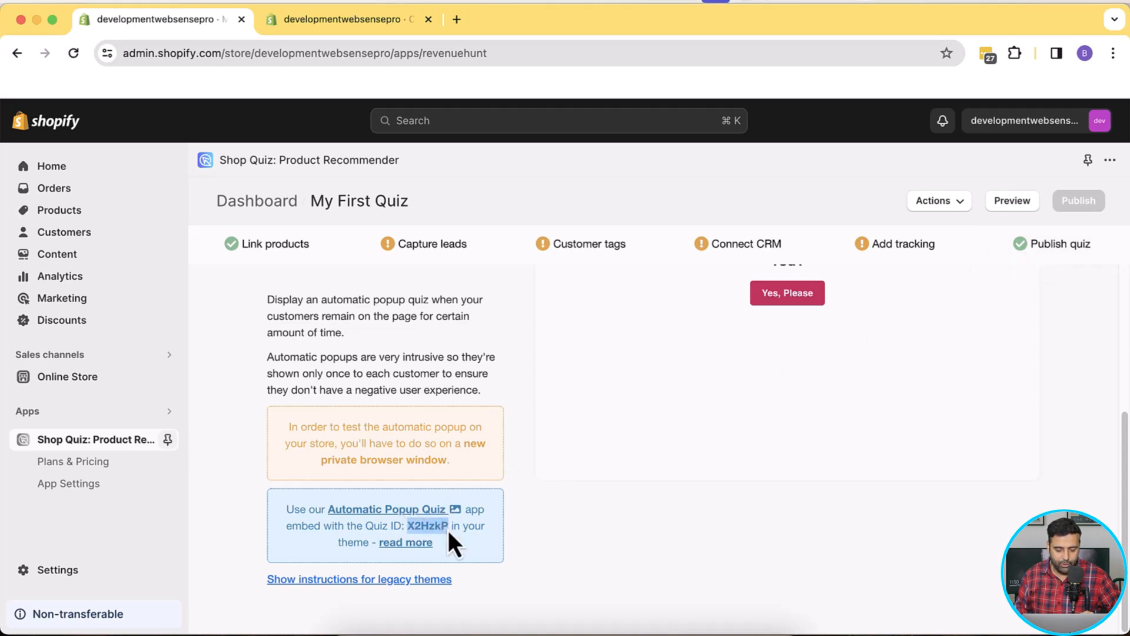
# Replace the Automatic Popup Quiz embed's Quiz ID in the theme editor with X2HzkP and save the theme.
pyautogui.click(336, 29)
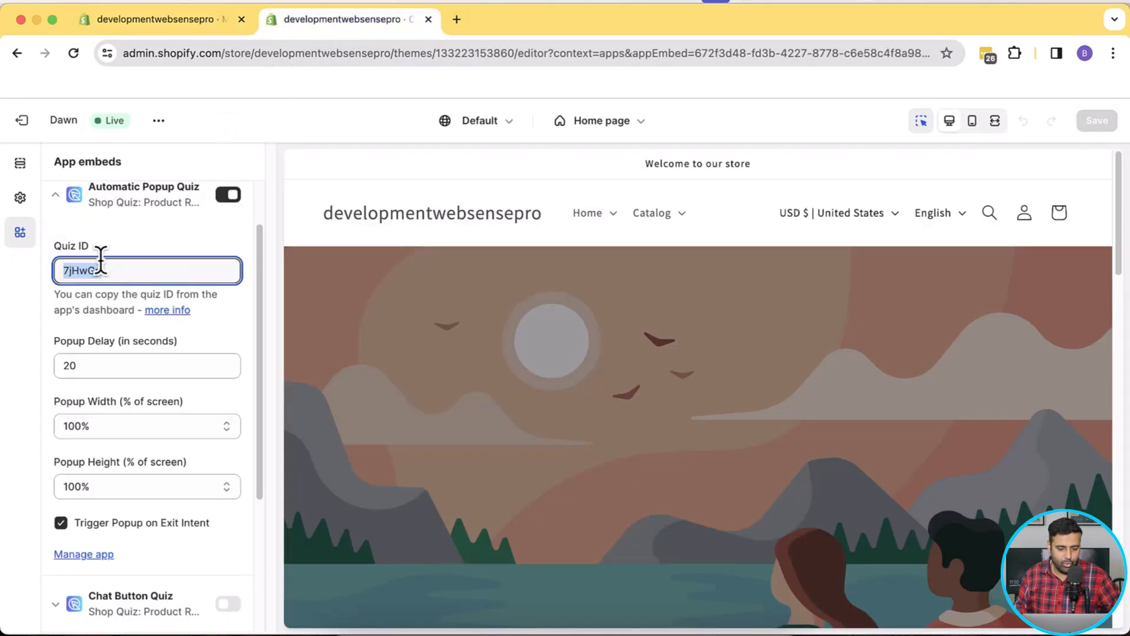
pyautogui.click(134, 271)
pyautogui.moveTo(136, 271); pyautogui.dragTo(66, 270)
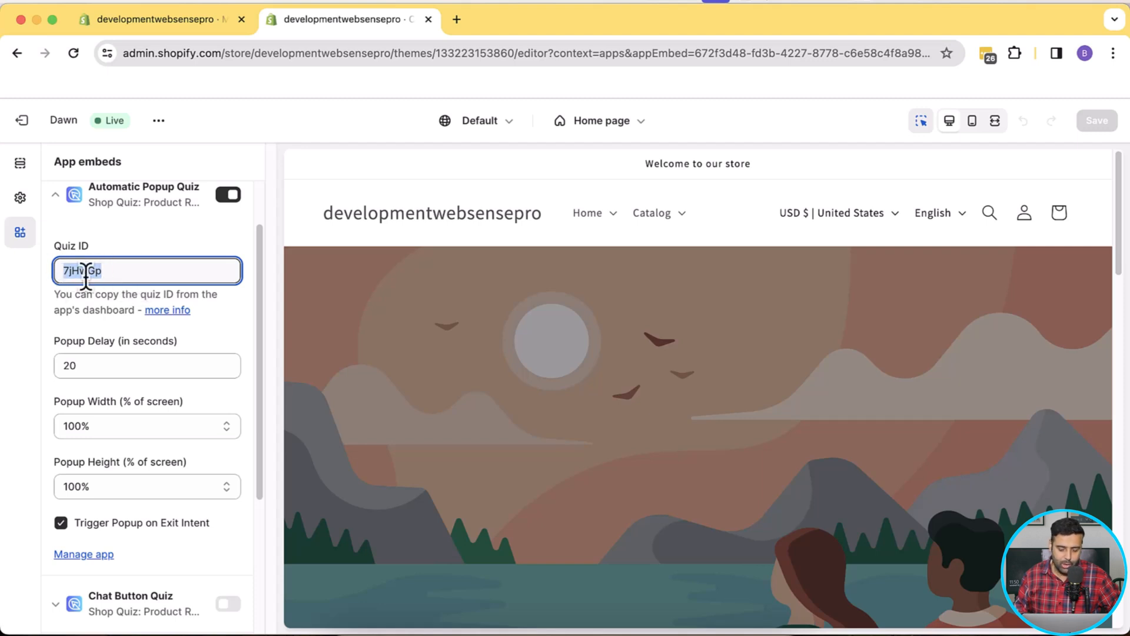
pyautogui.press('BackSpace')
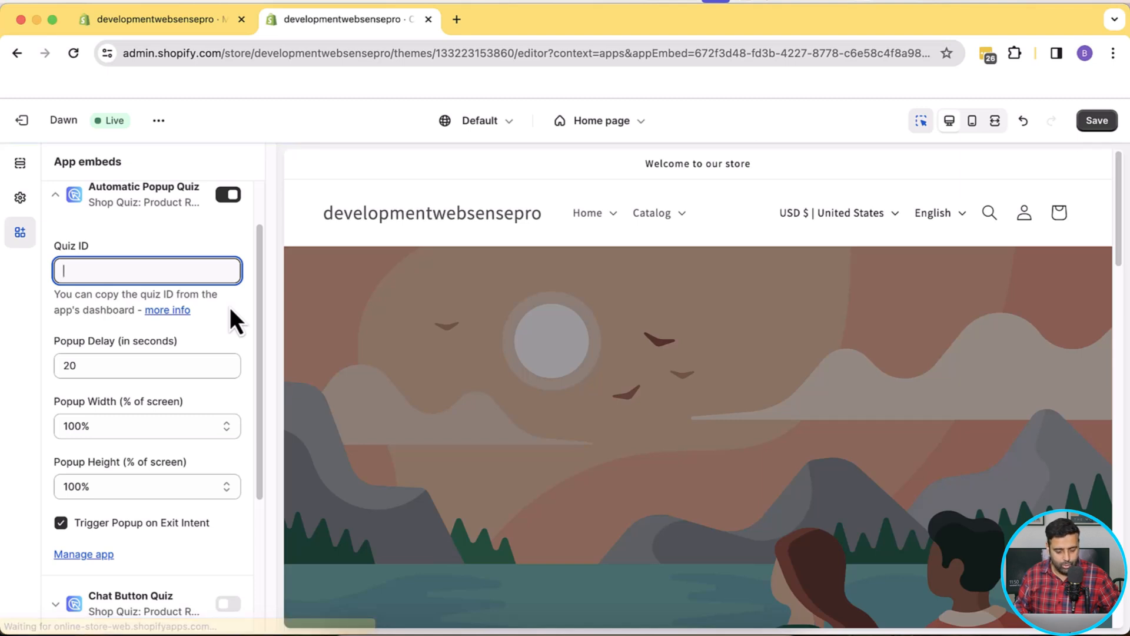
pyautogui.click(162, 24)
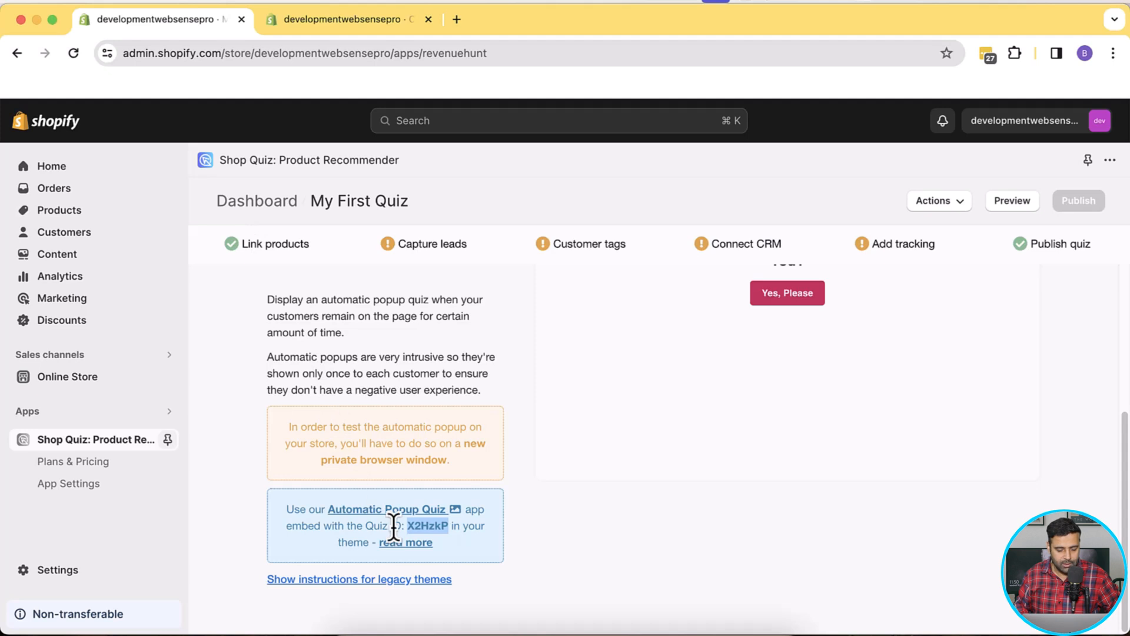
pyautogui.click(343, 27)
pyautogui.press('super+v')
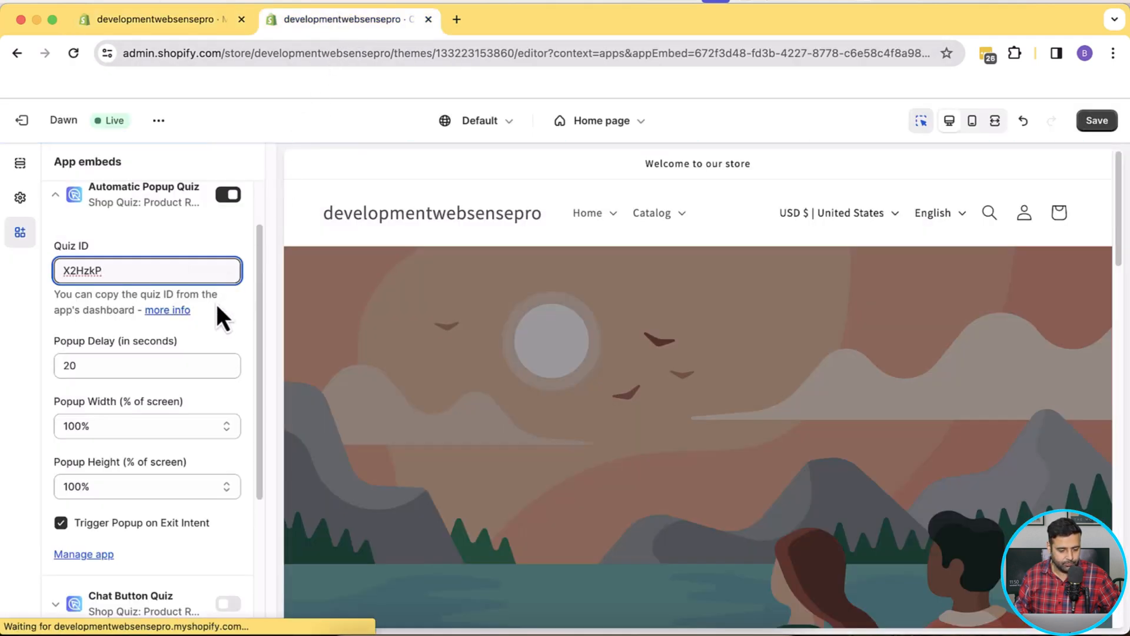
pyautogui.scroll(-1, 217, 302)
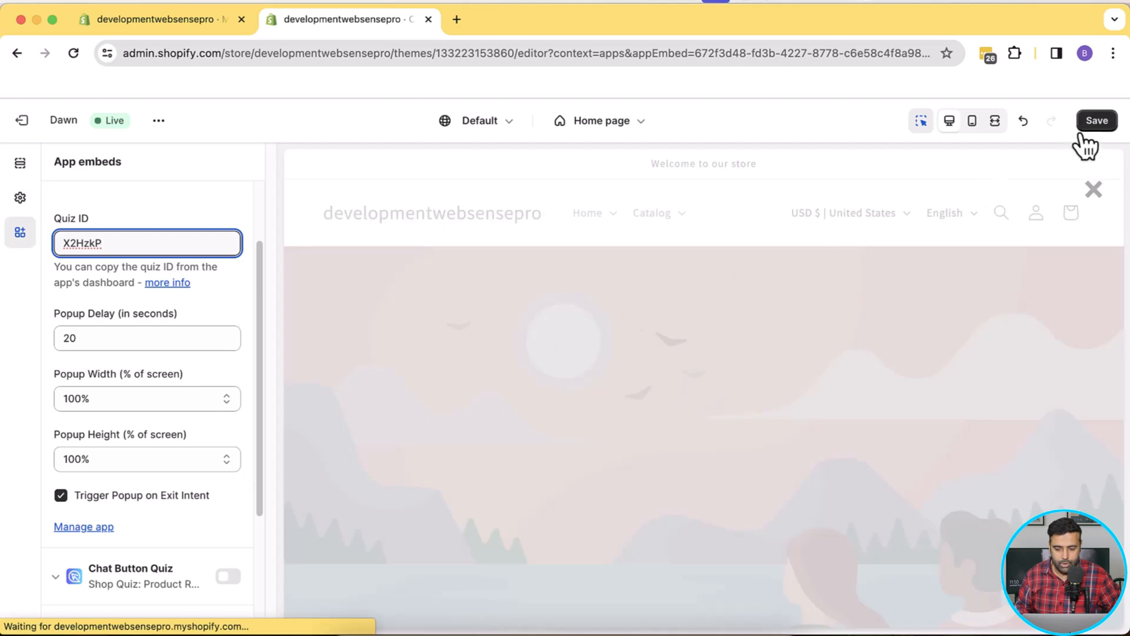
pyautogui.click(1096, 123)
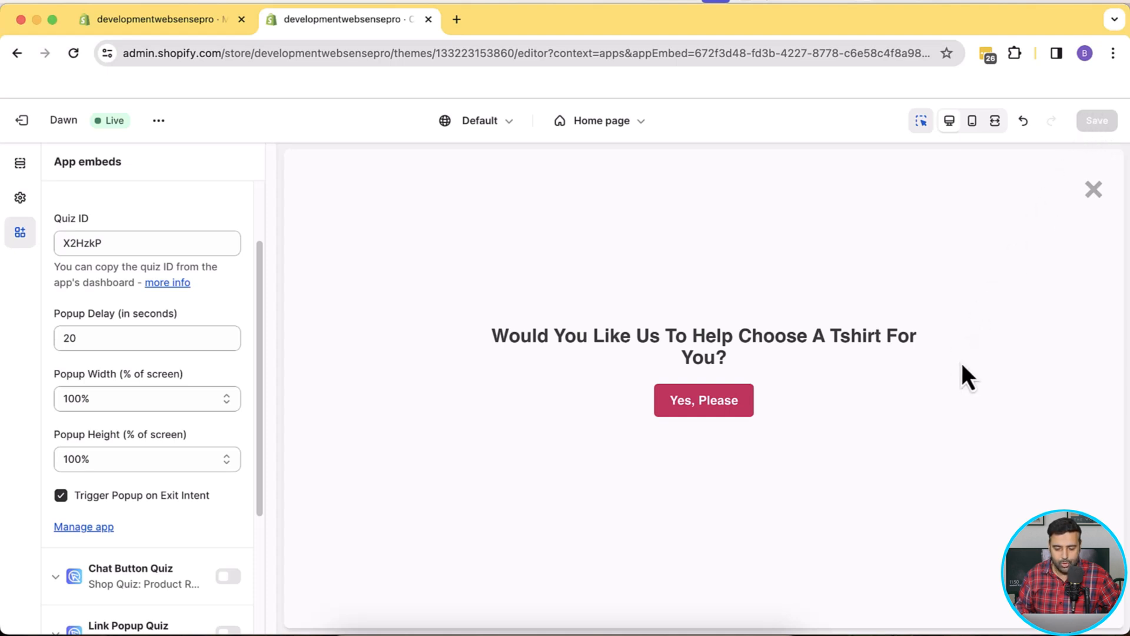
# Test the popup quiz in the theme preview, choosing Trendy as style and Red as color and answering the fabric question.
pyautogui.click(716, 404)
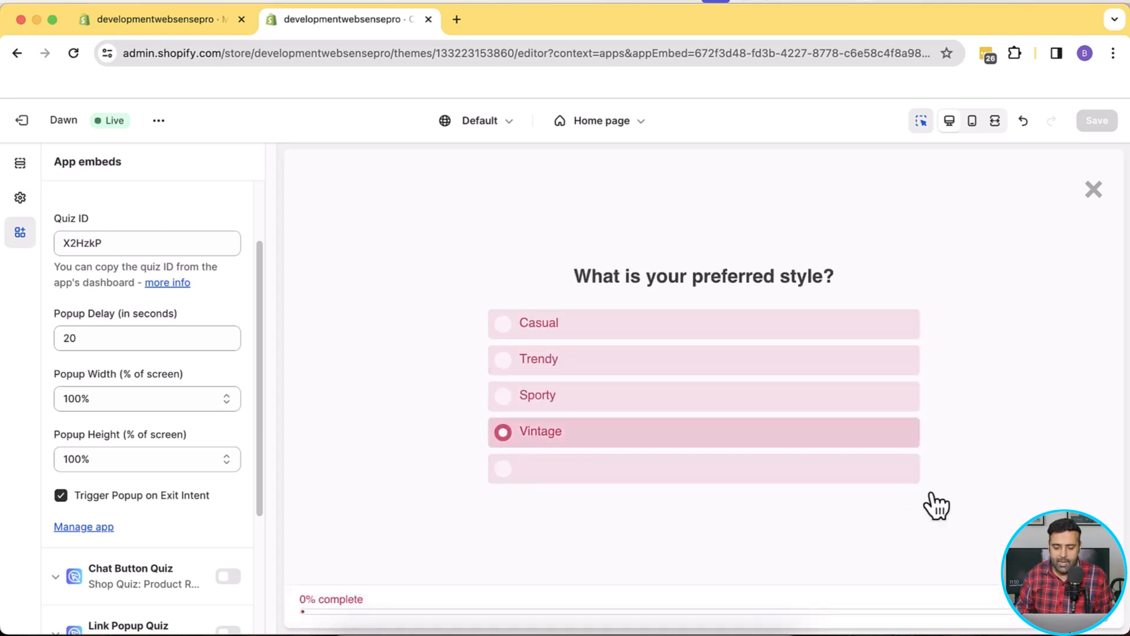
pyautogui.click(817, 362)
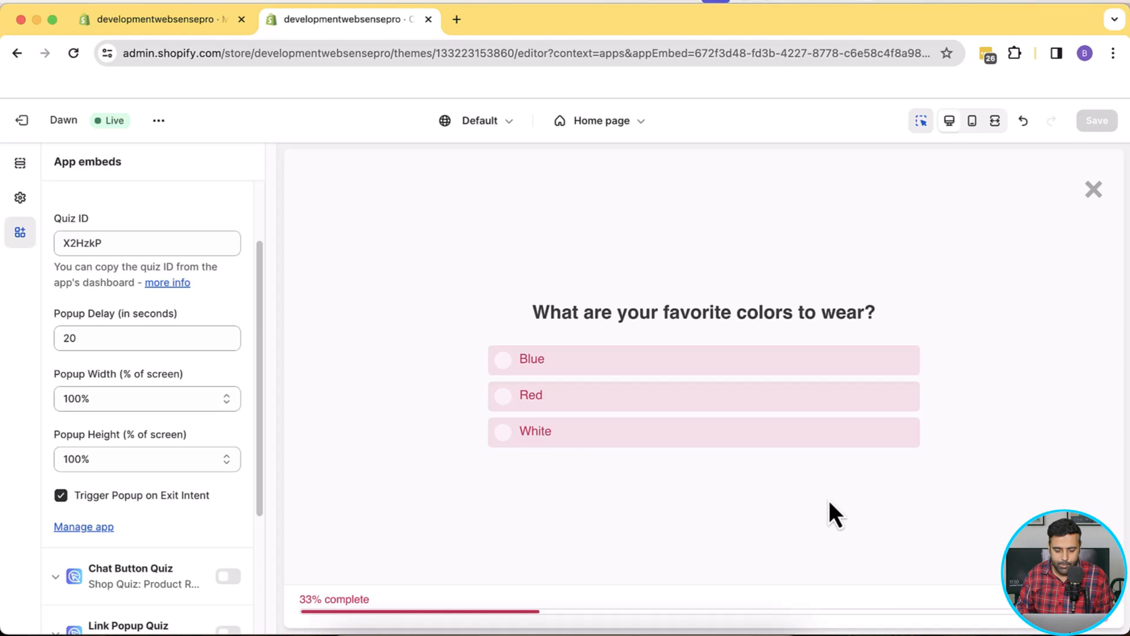
pyautogui.click(657, 394)
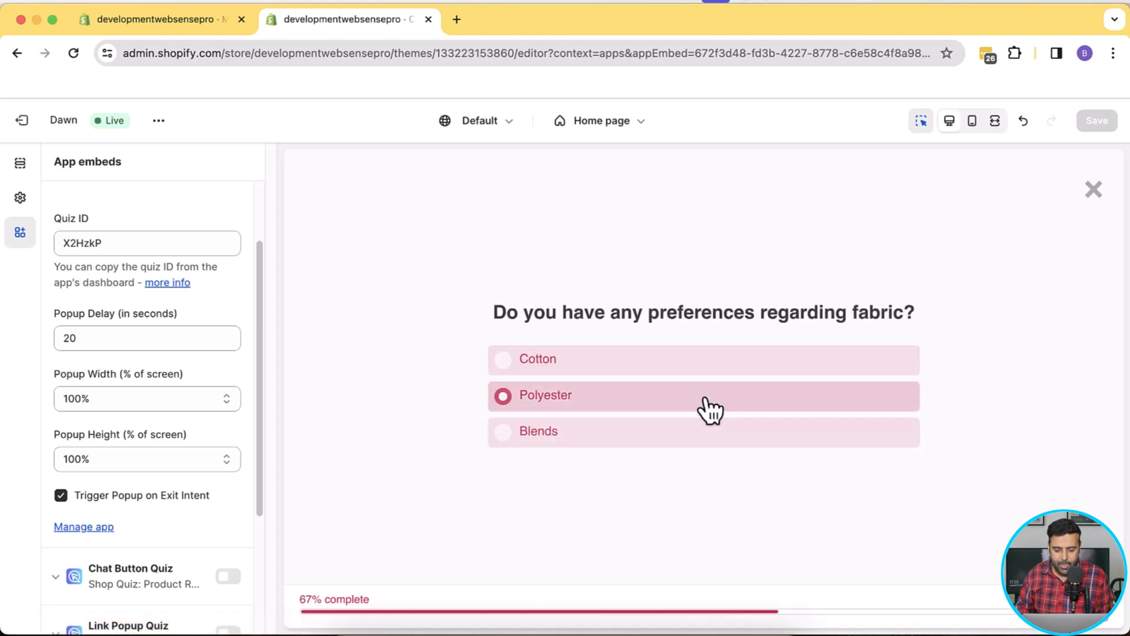
pyautogui.click(782, 419)
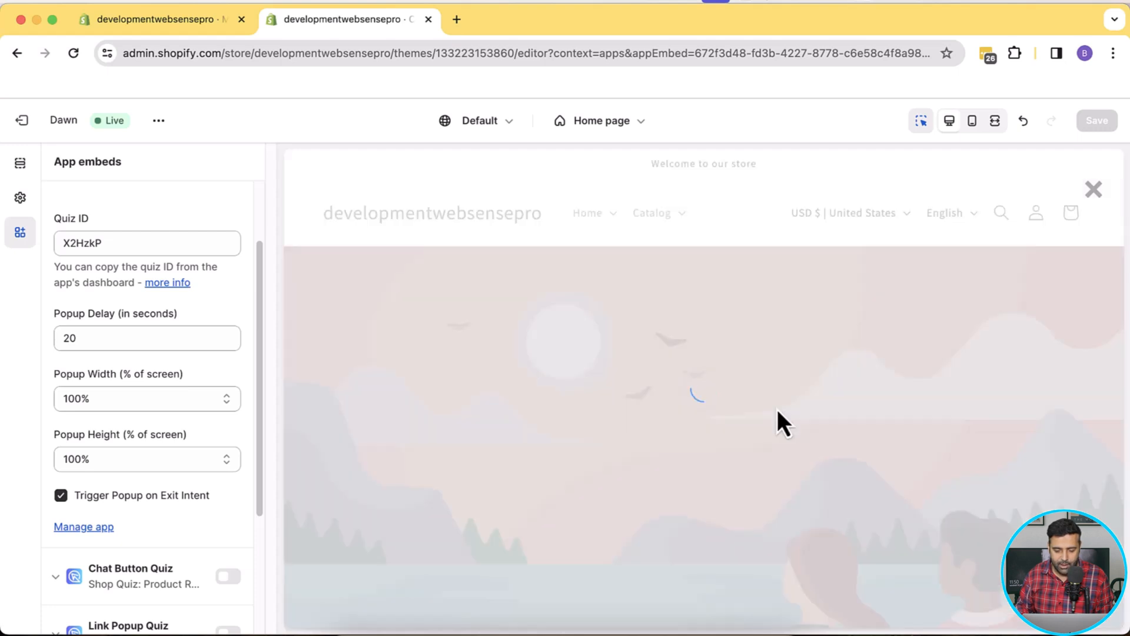